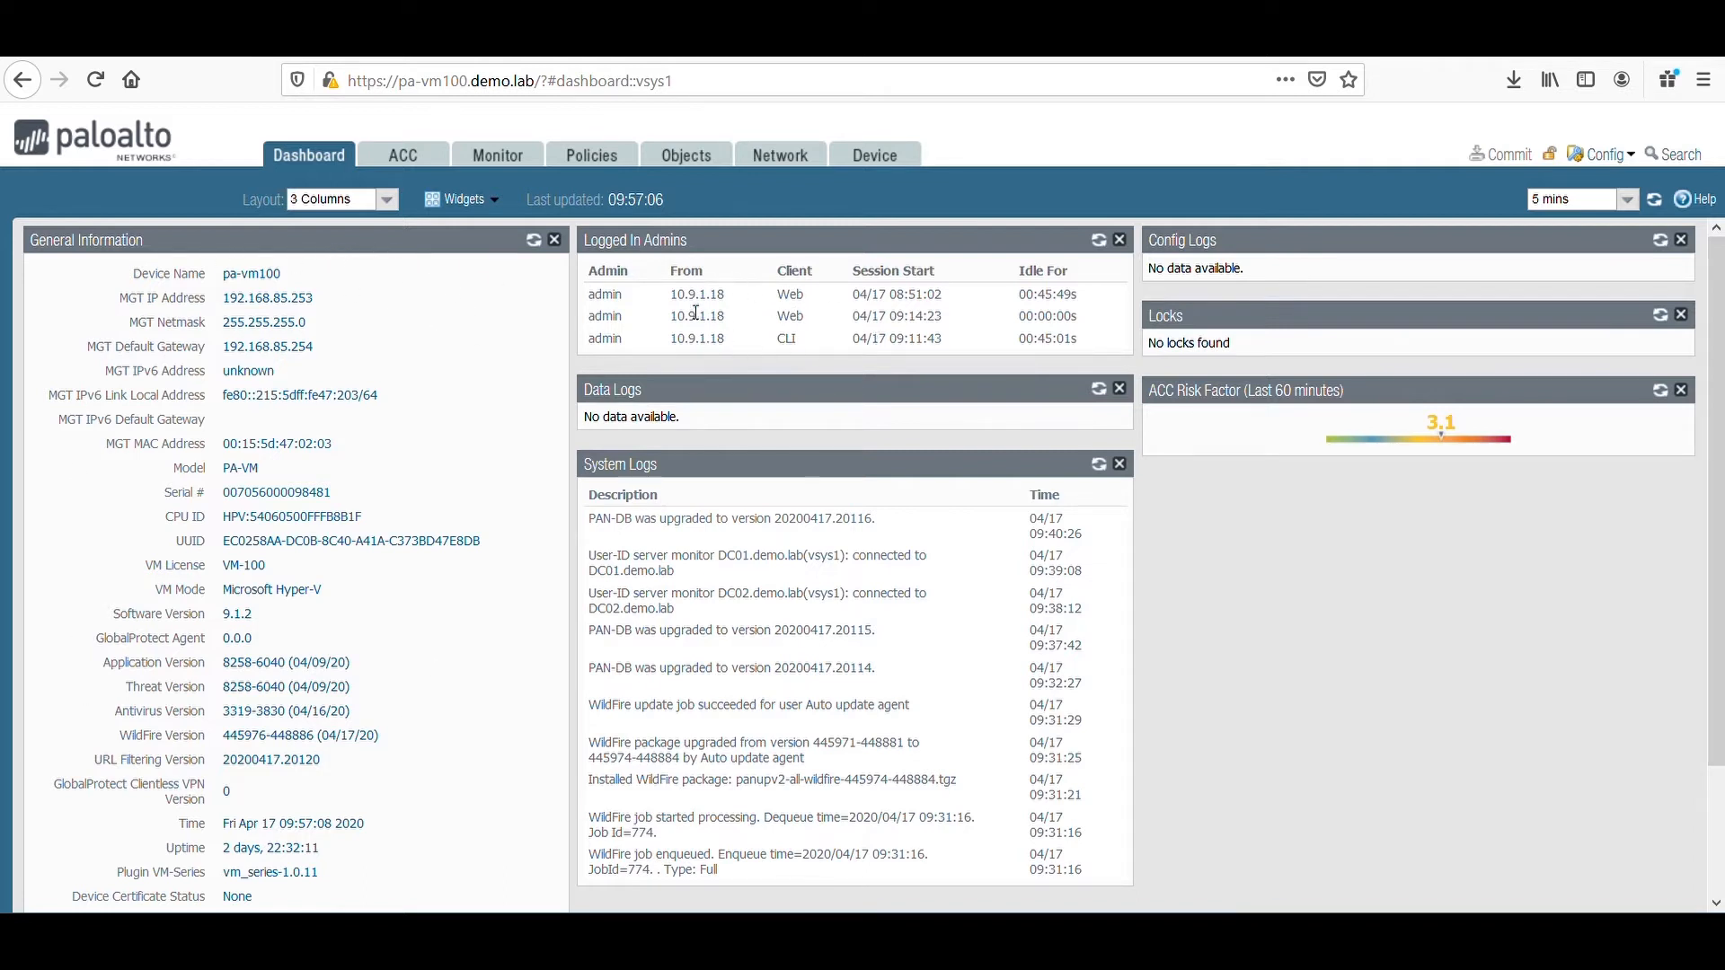
Open the Application Command Center and examine the network activity widgets for applications, users, source and destination addresses, regions and rule usage.
click(404, 156)
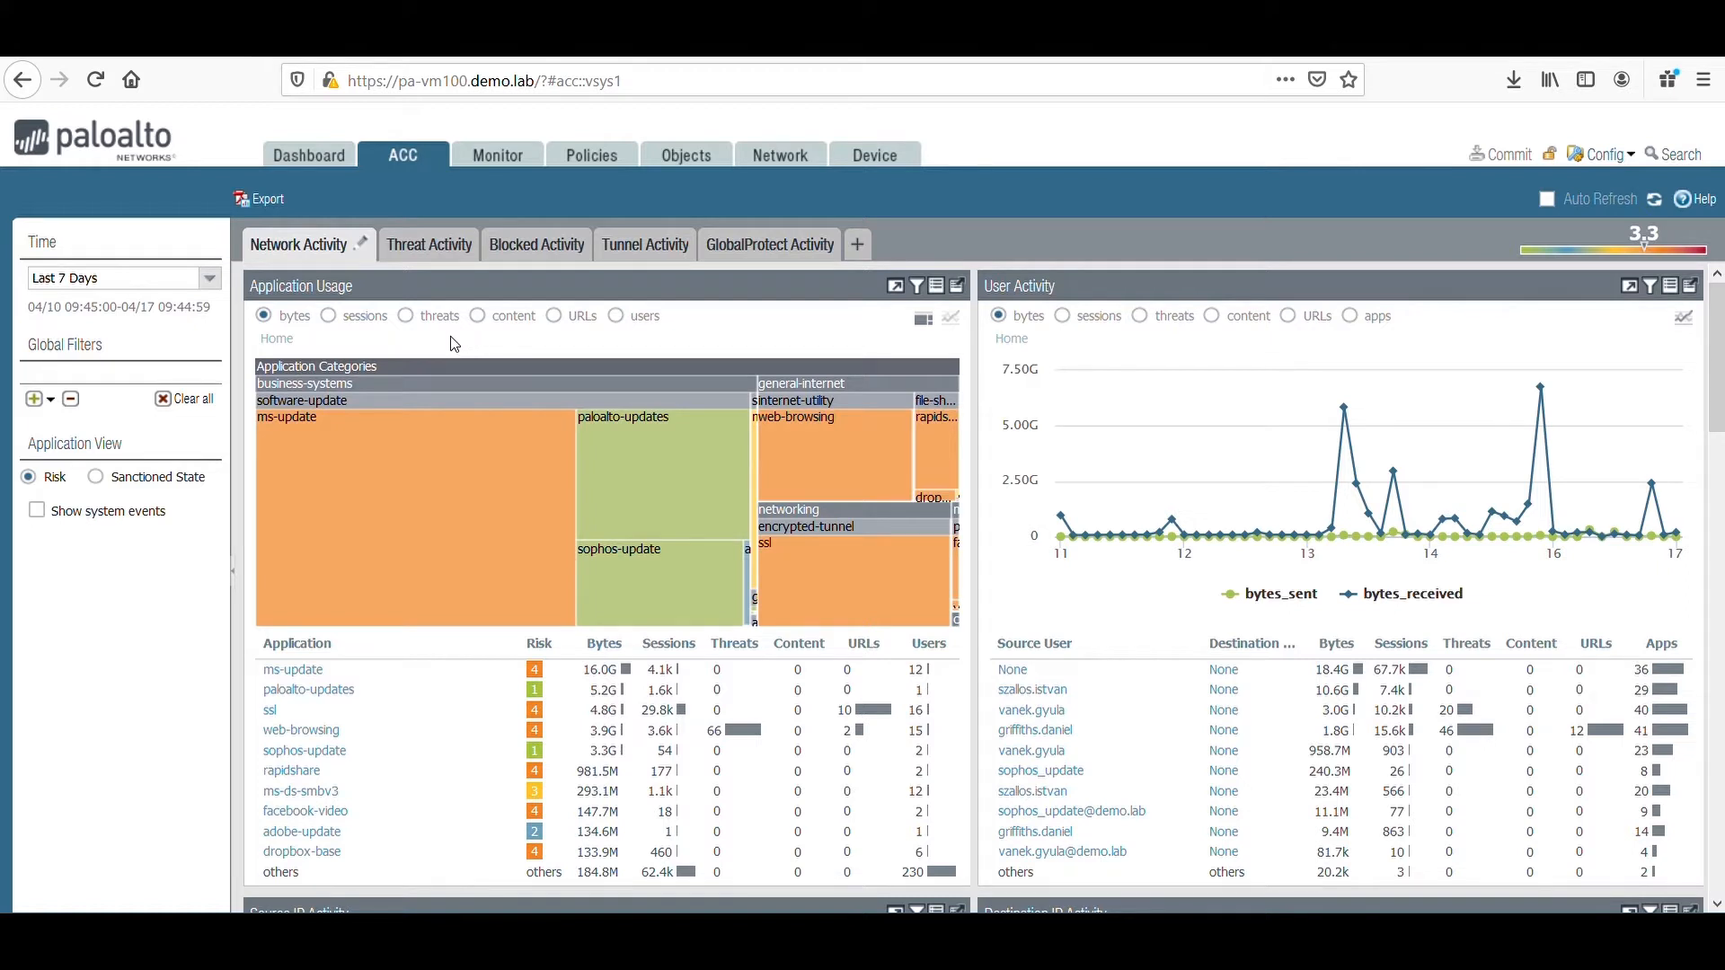
mouse_move(1076, 535)
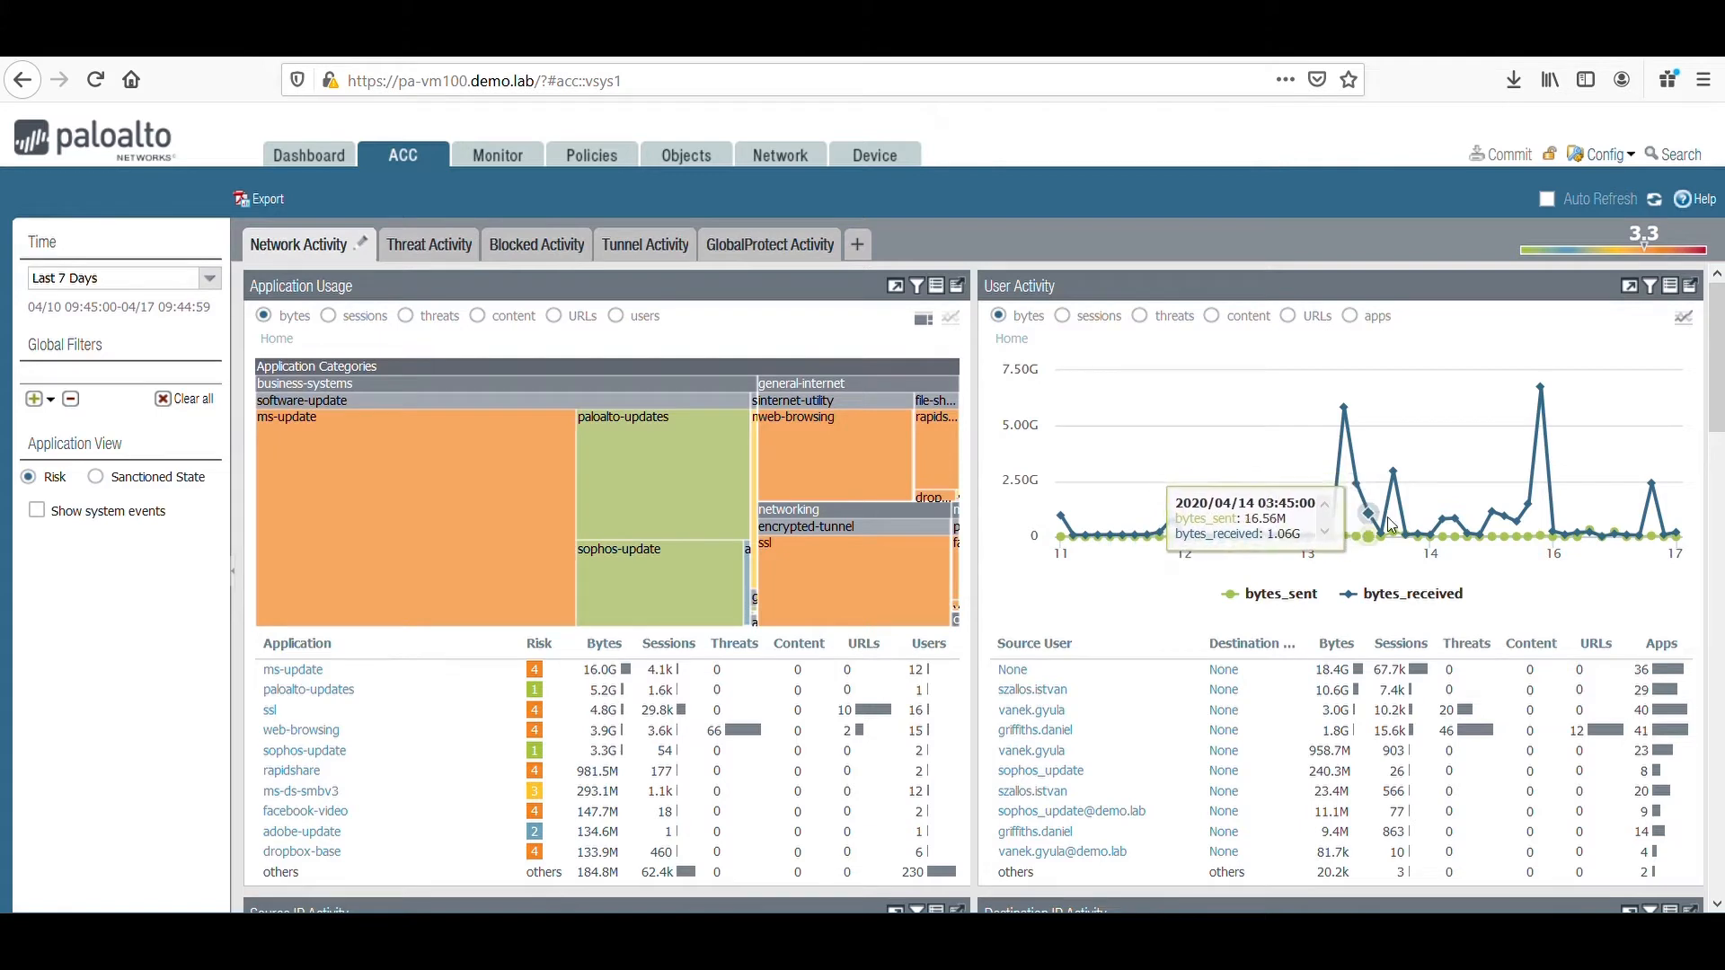
scroll(1391, 526, down, 6)
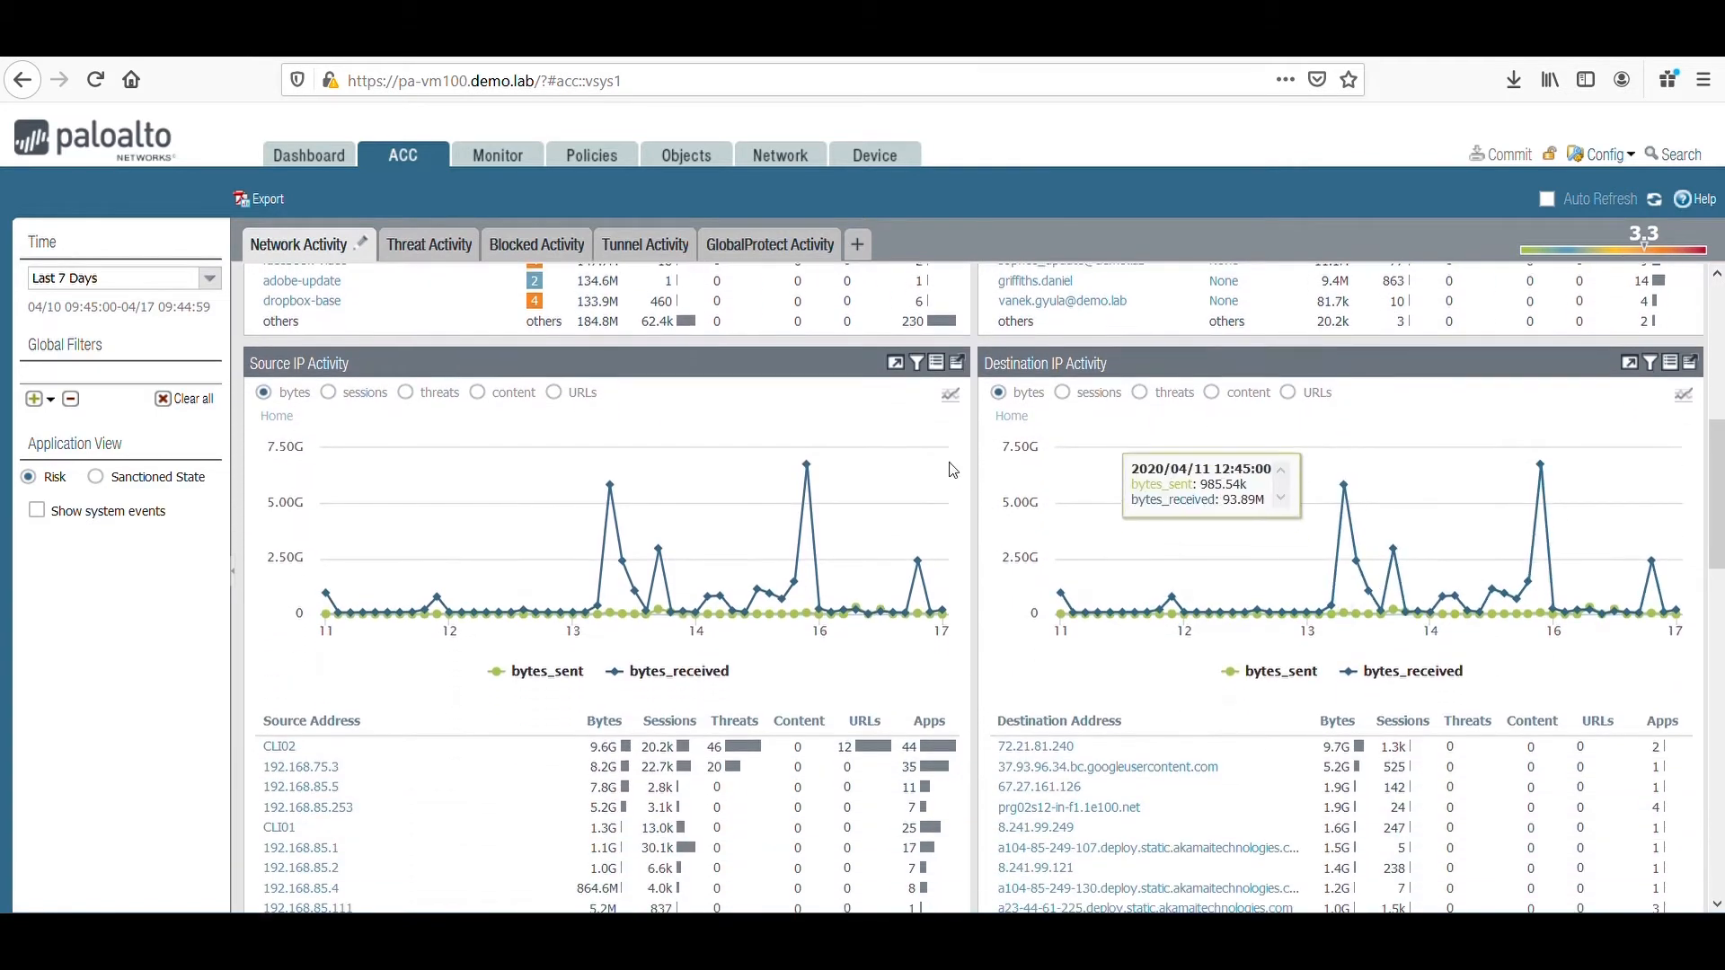
mouse_move(683, 547)
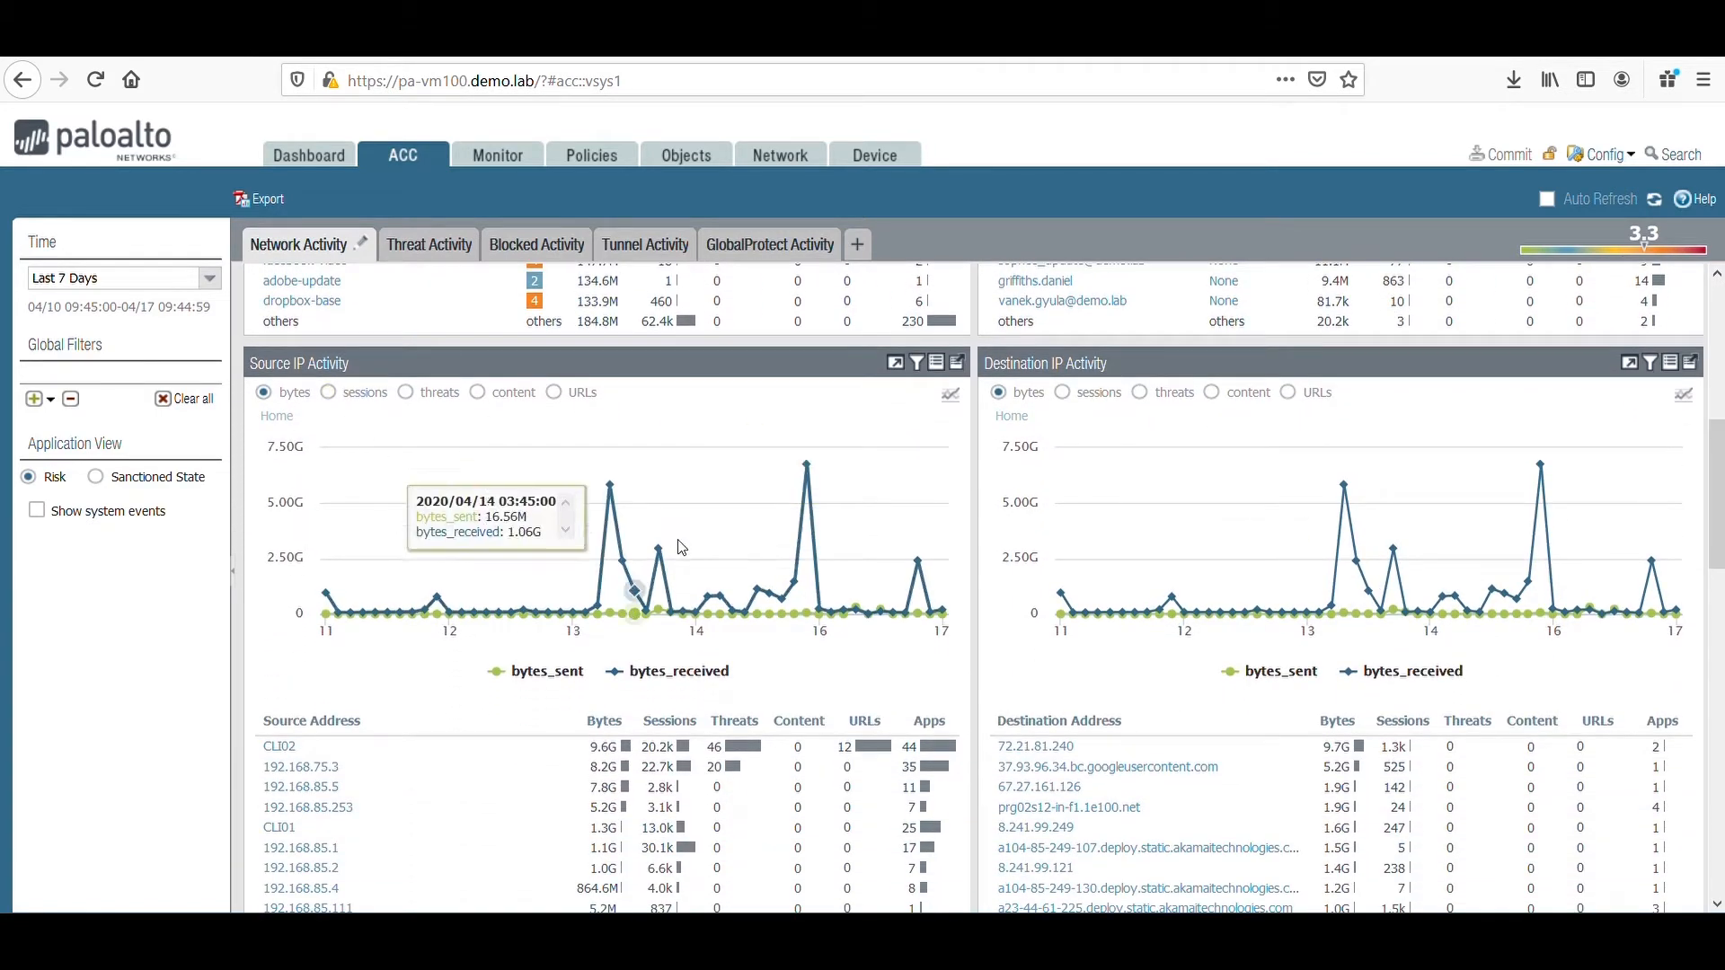
scroll(1057, 760, down, 2)
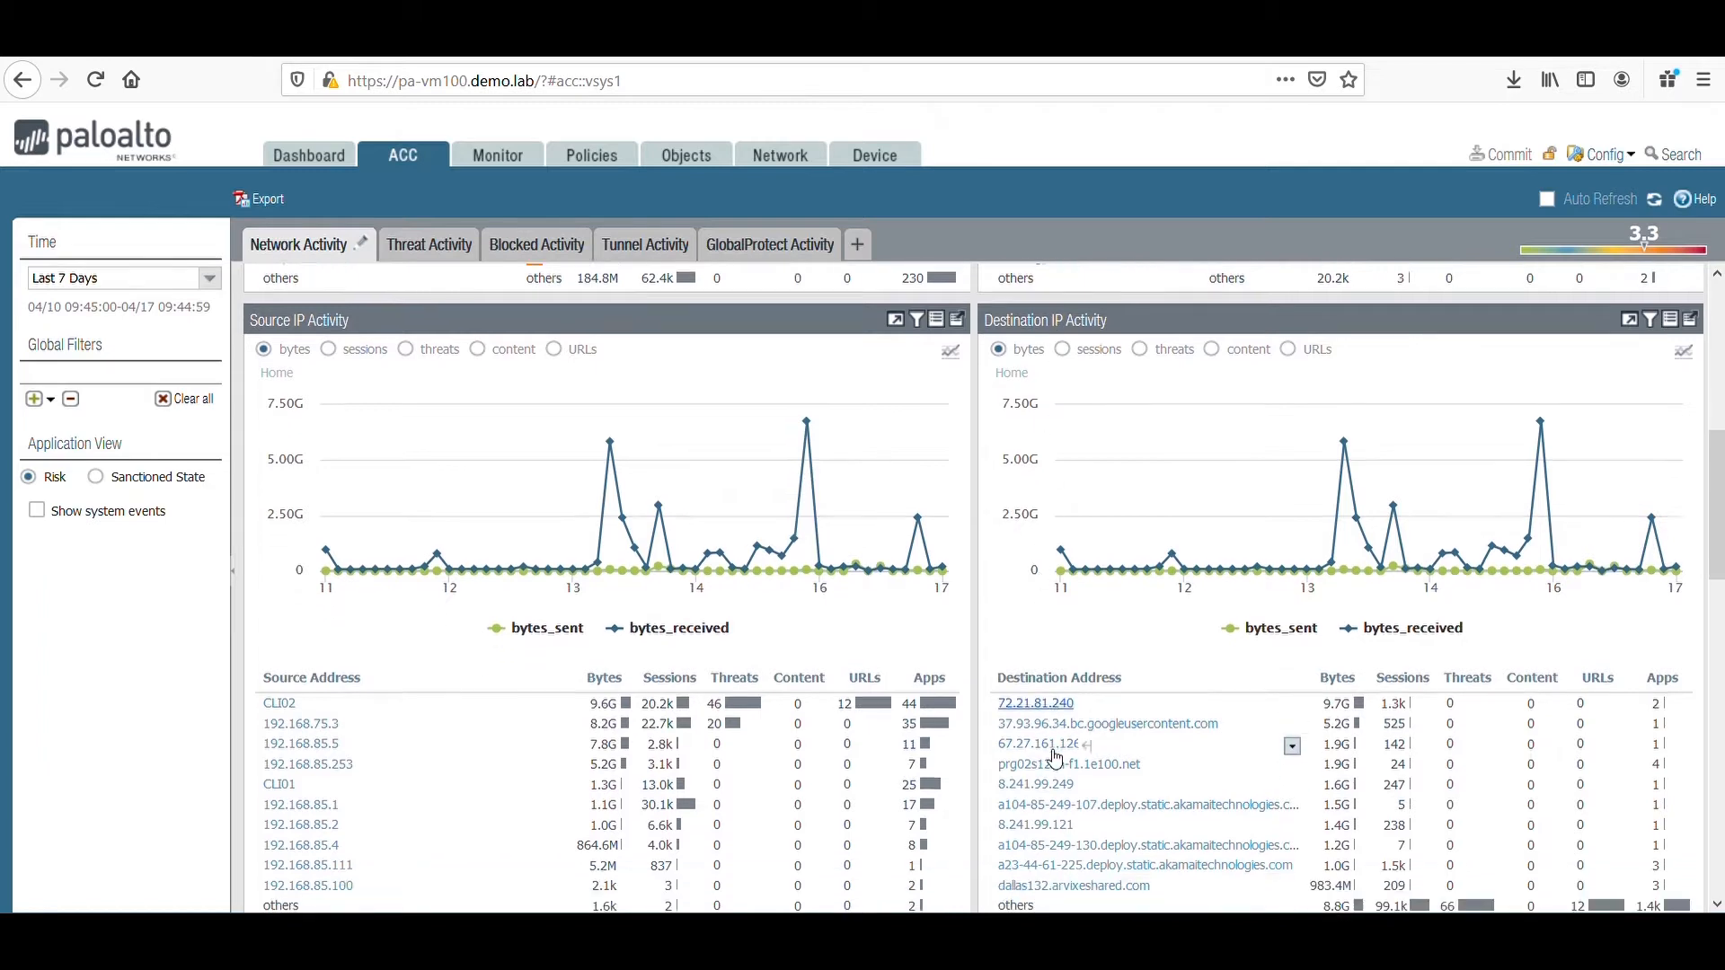
scroll(1056, 759, down, 7)
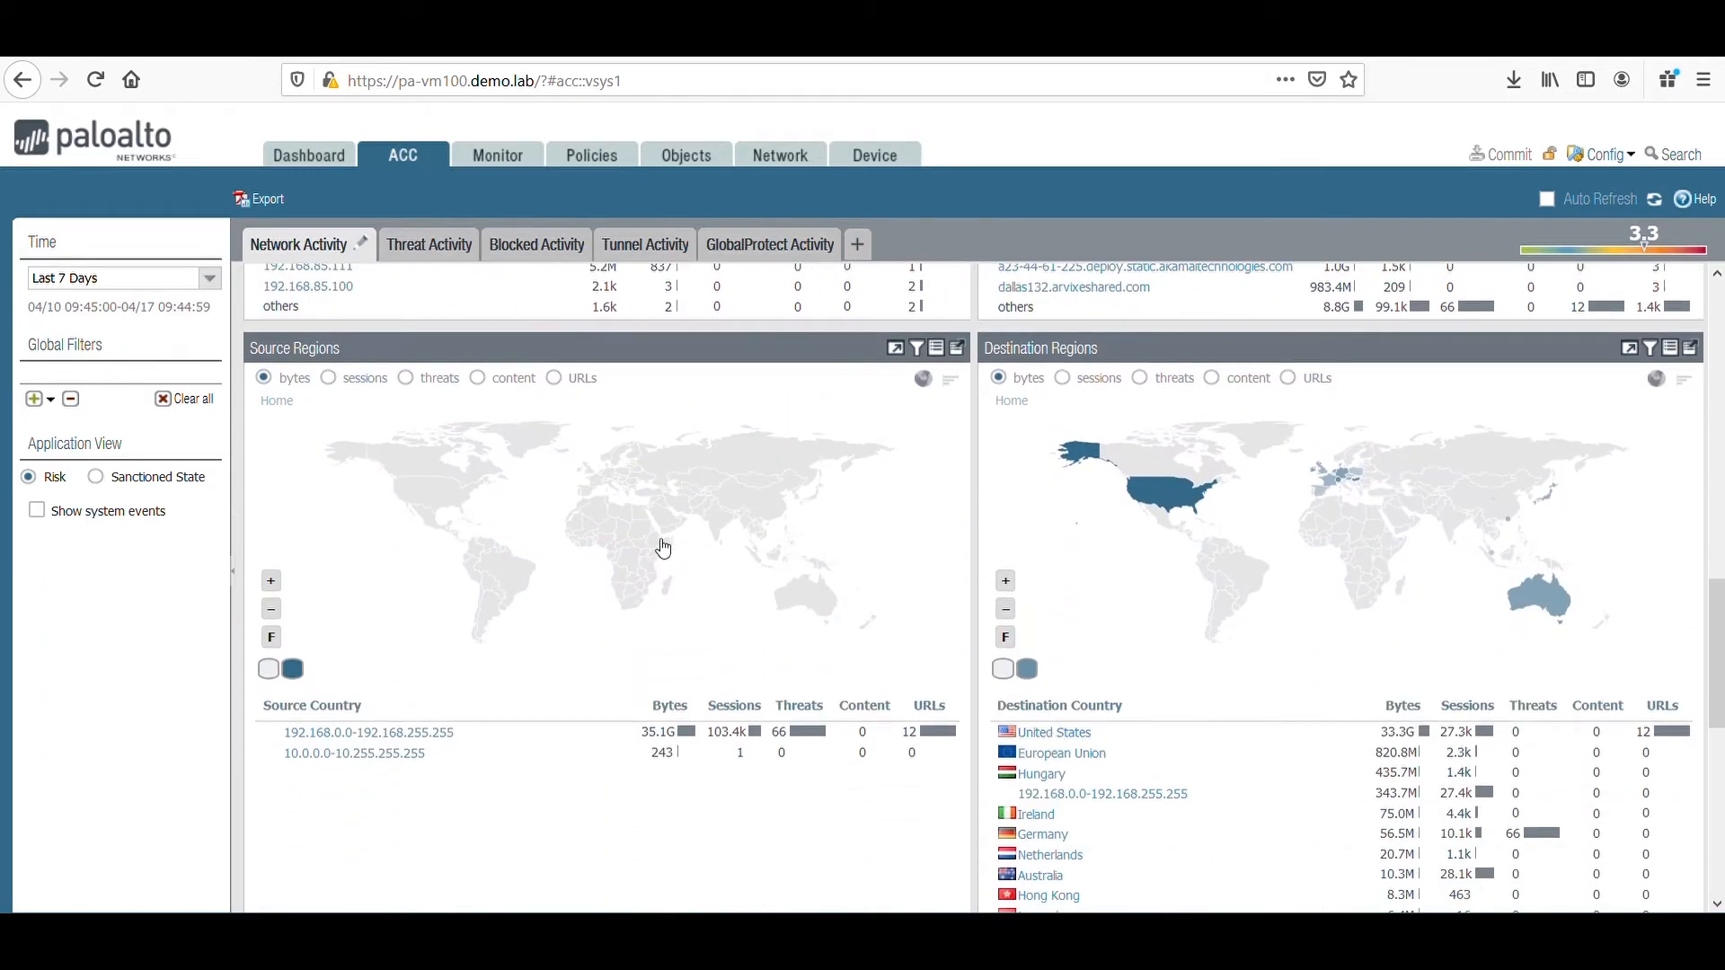
scroll(1118, 561, down, 3)
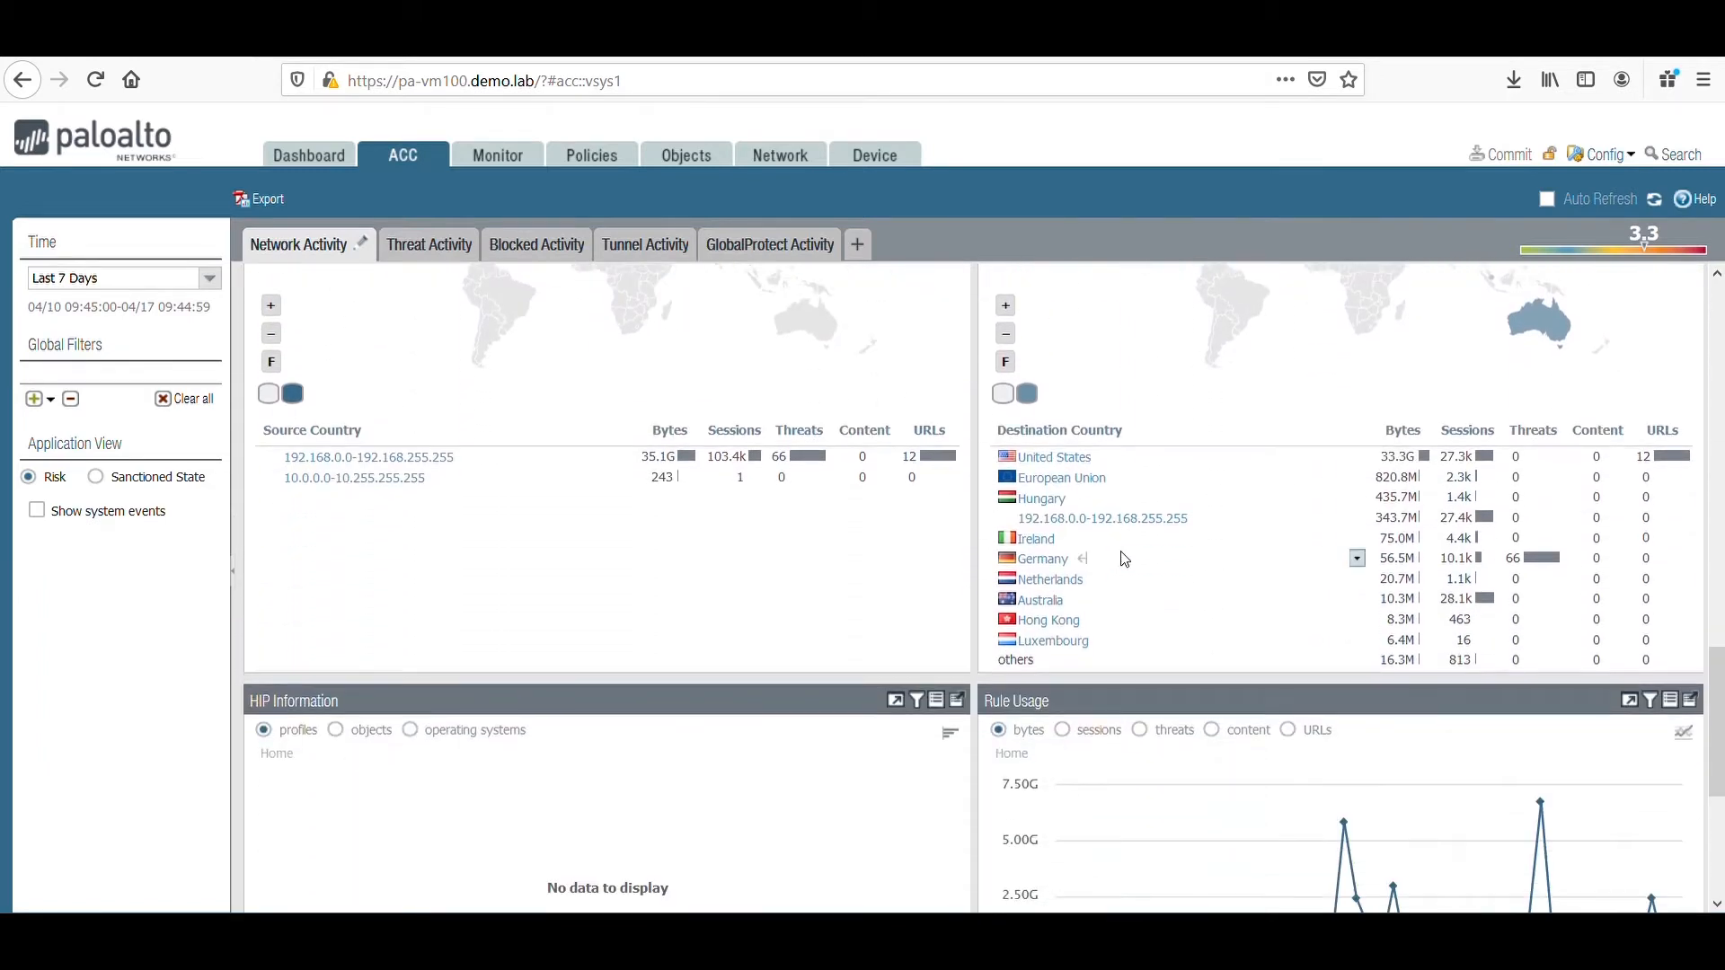
scroll(1148, 526, up, 3)
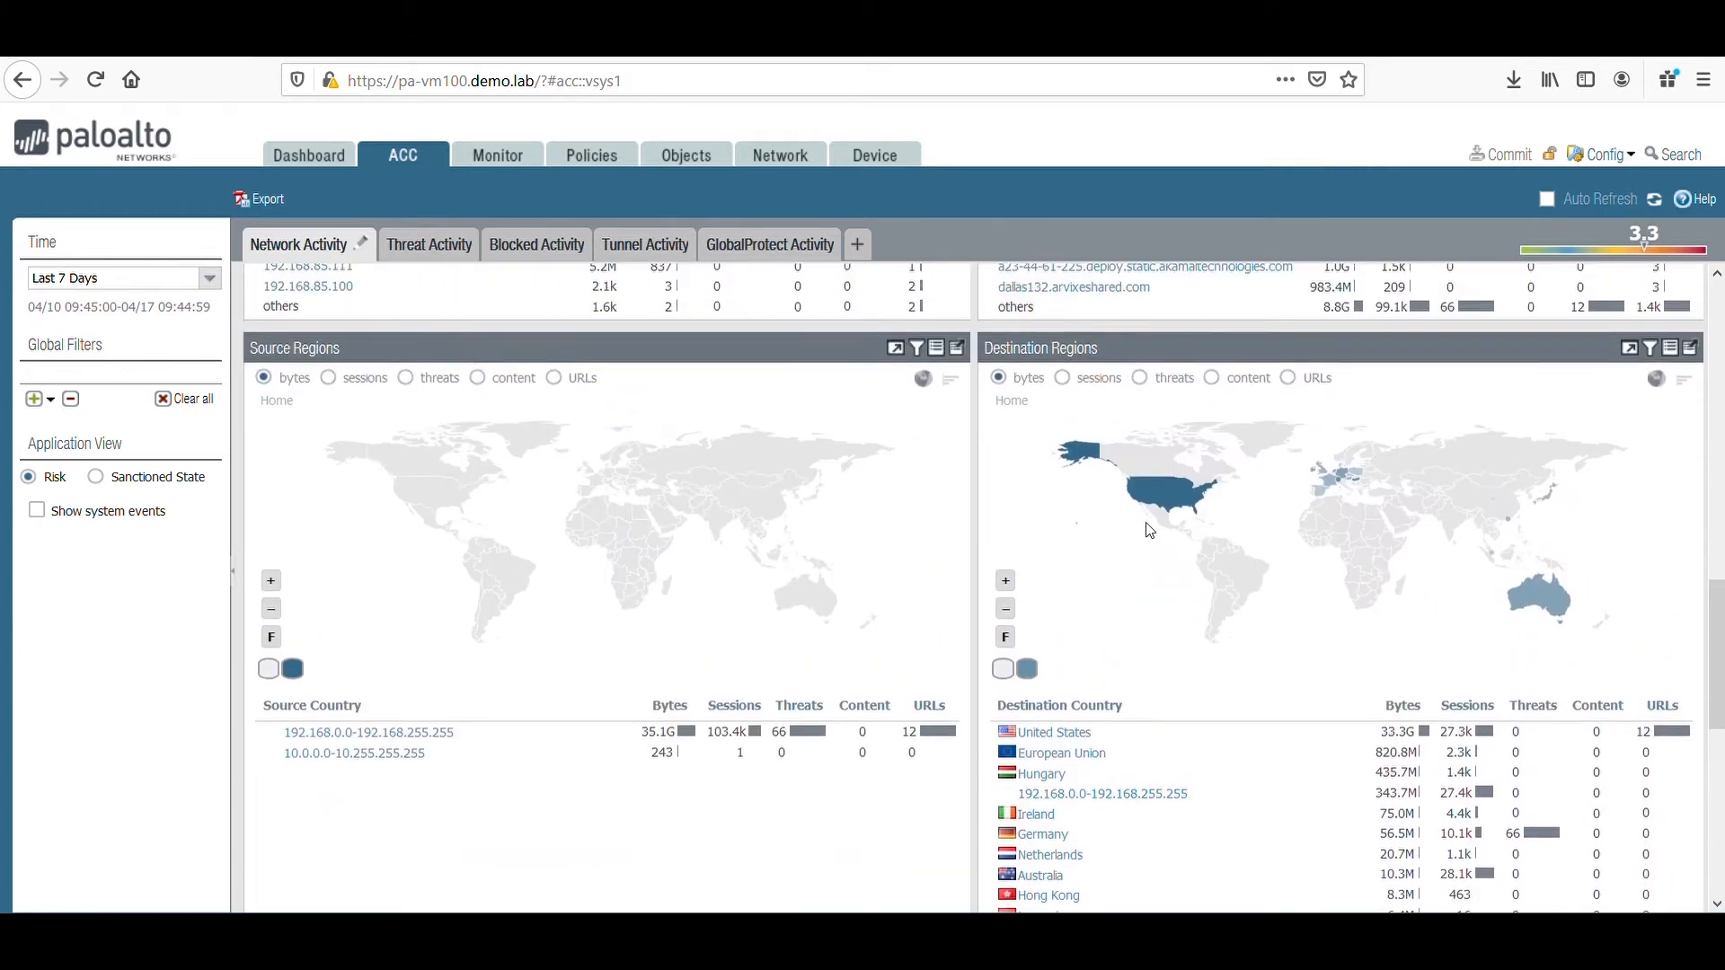
scroll(1148, 535, down, 7)
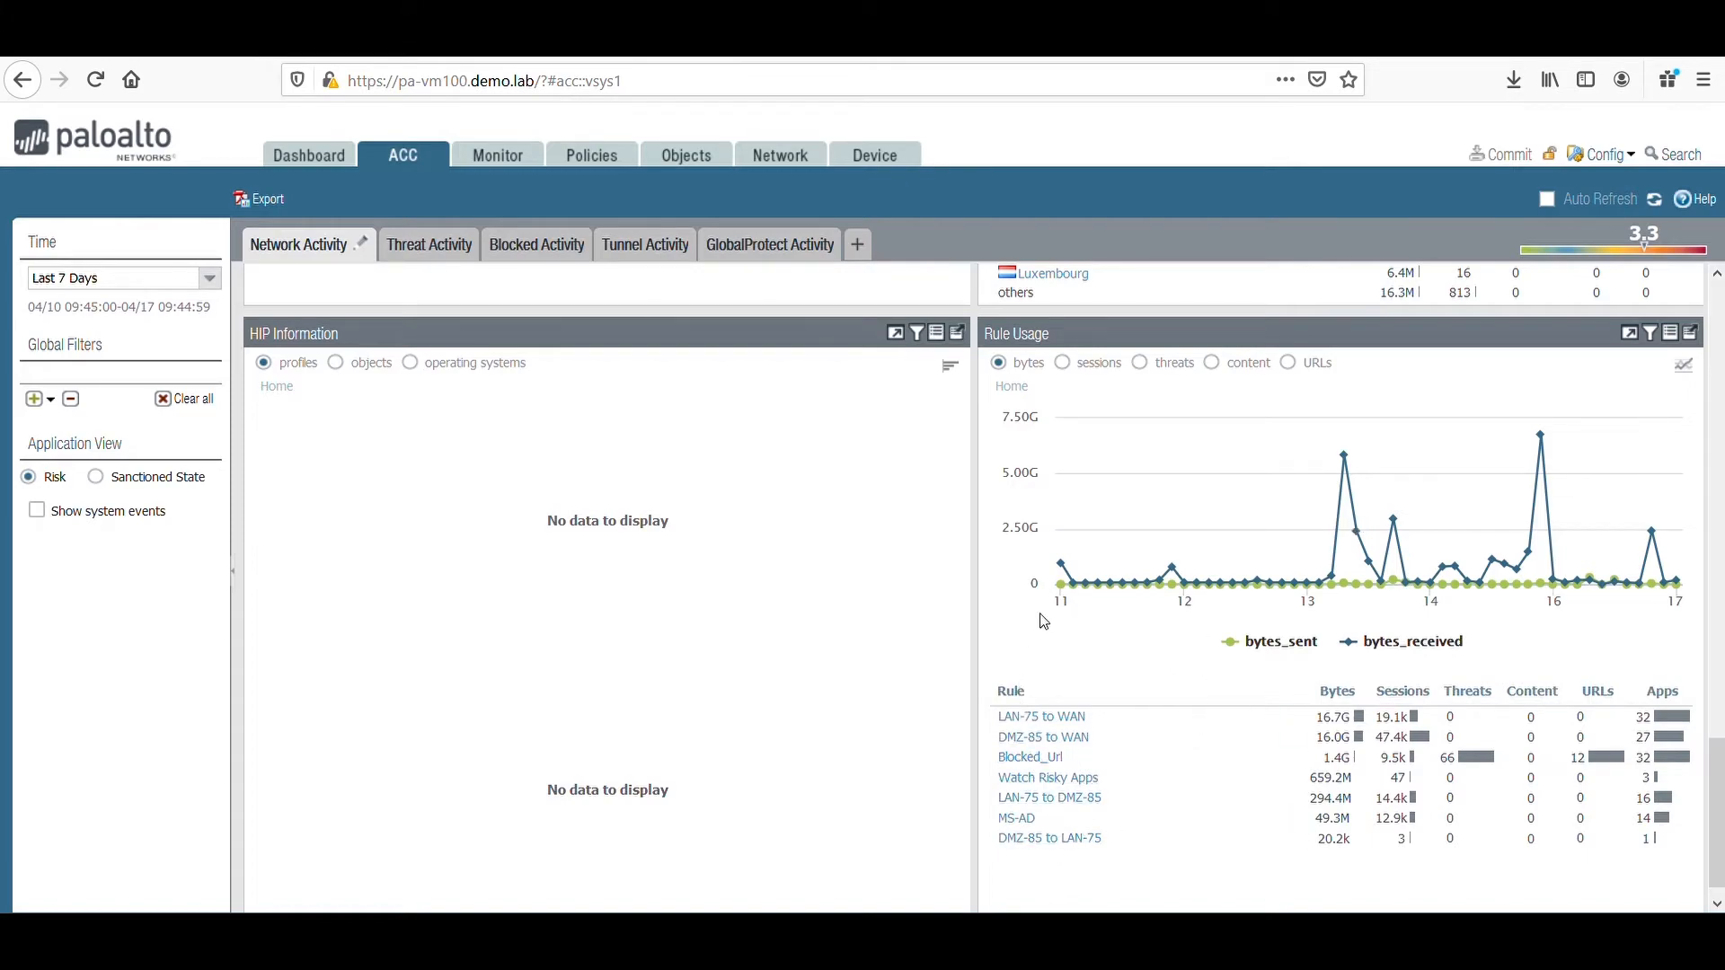
scroll(937, 605, up, 10)
scroll(937, 605, up, 3)
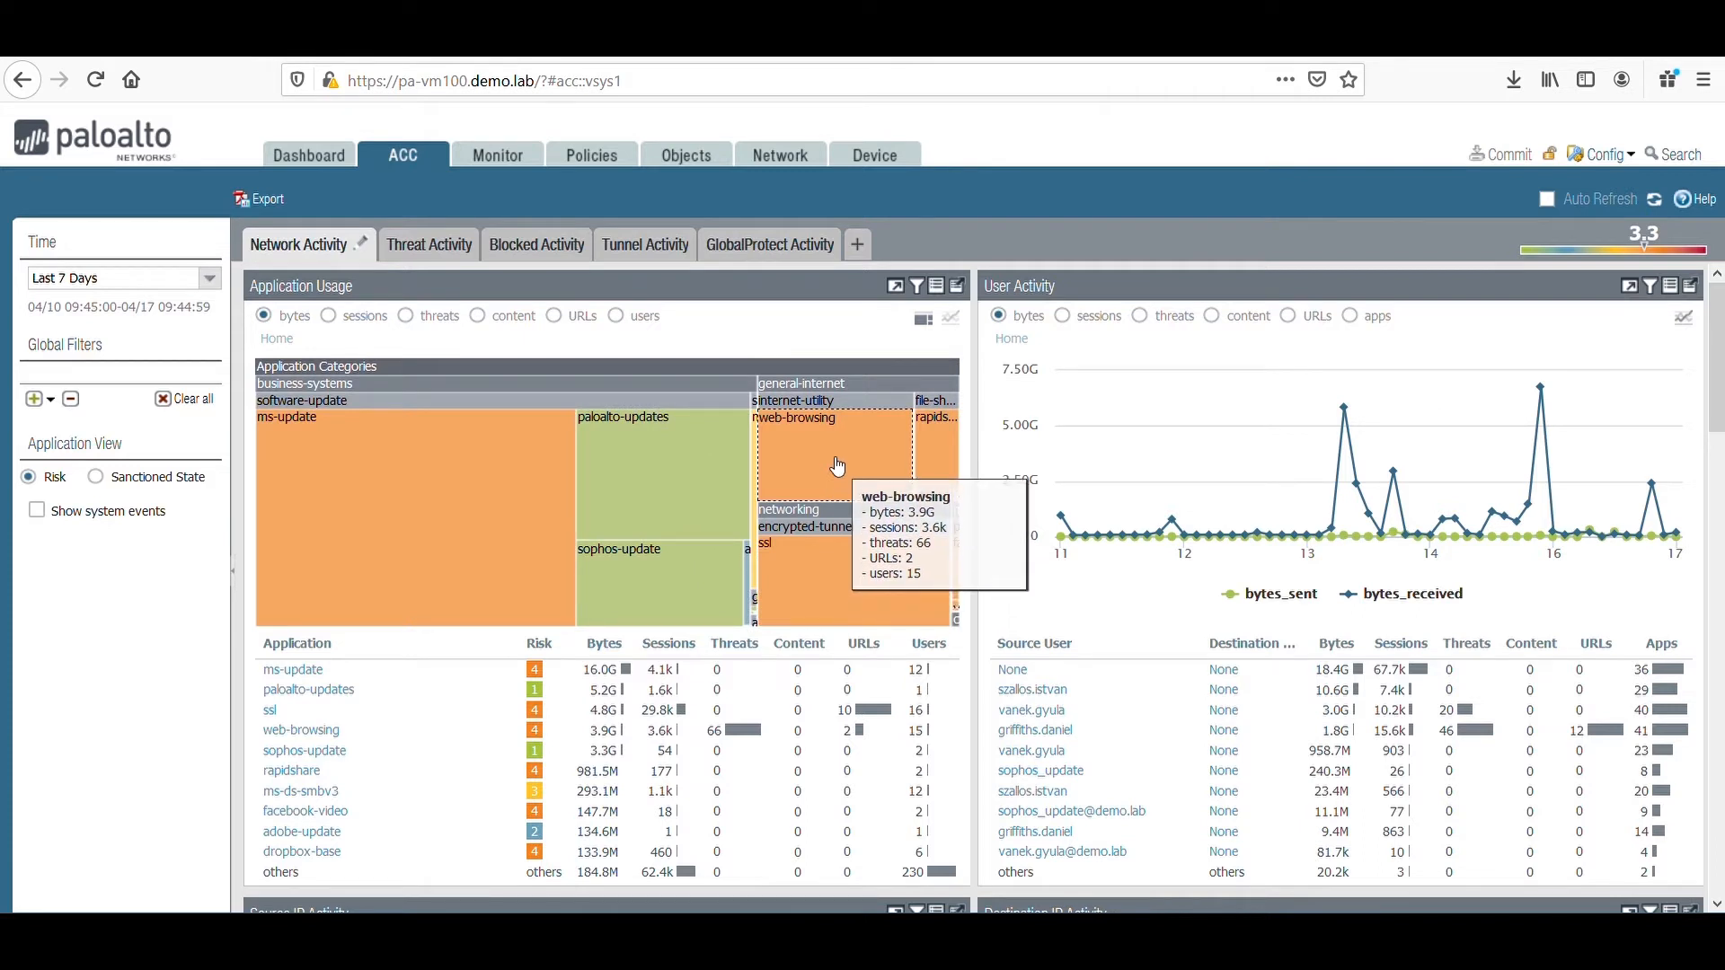
Drill down the application usage chart into the general-internet category and then into the rapidshare application.
click(852, 400)
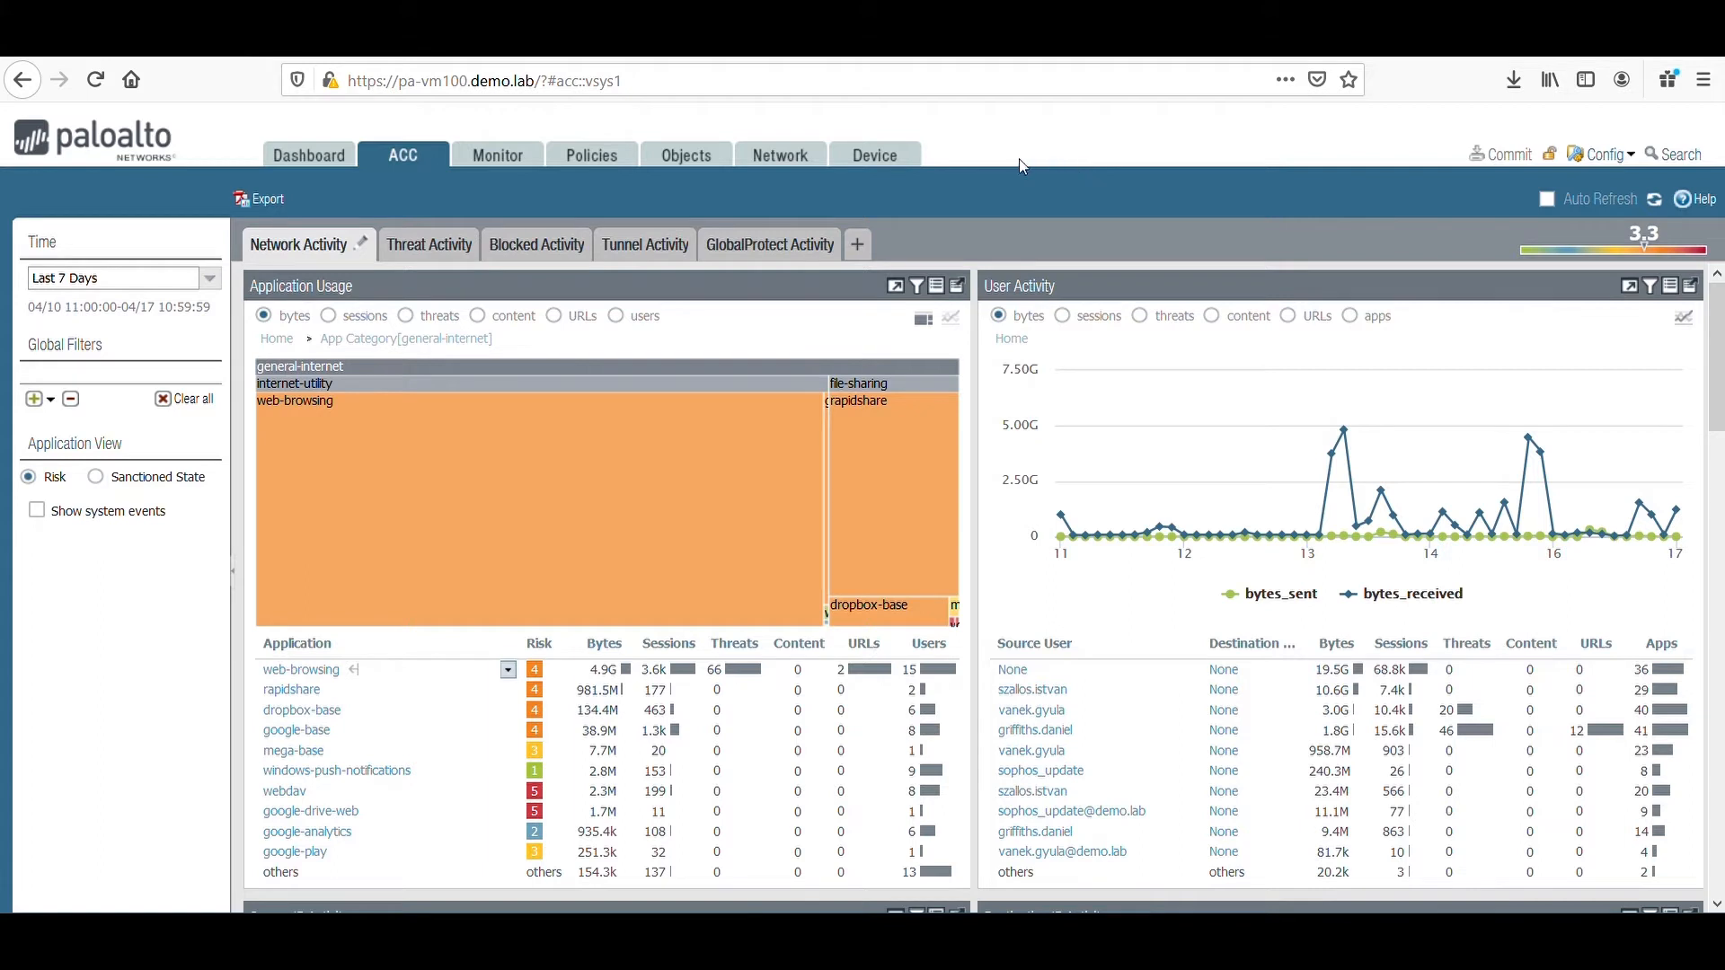
click(509, 691)
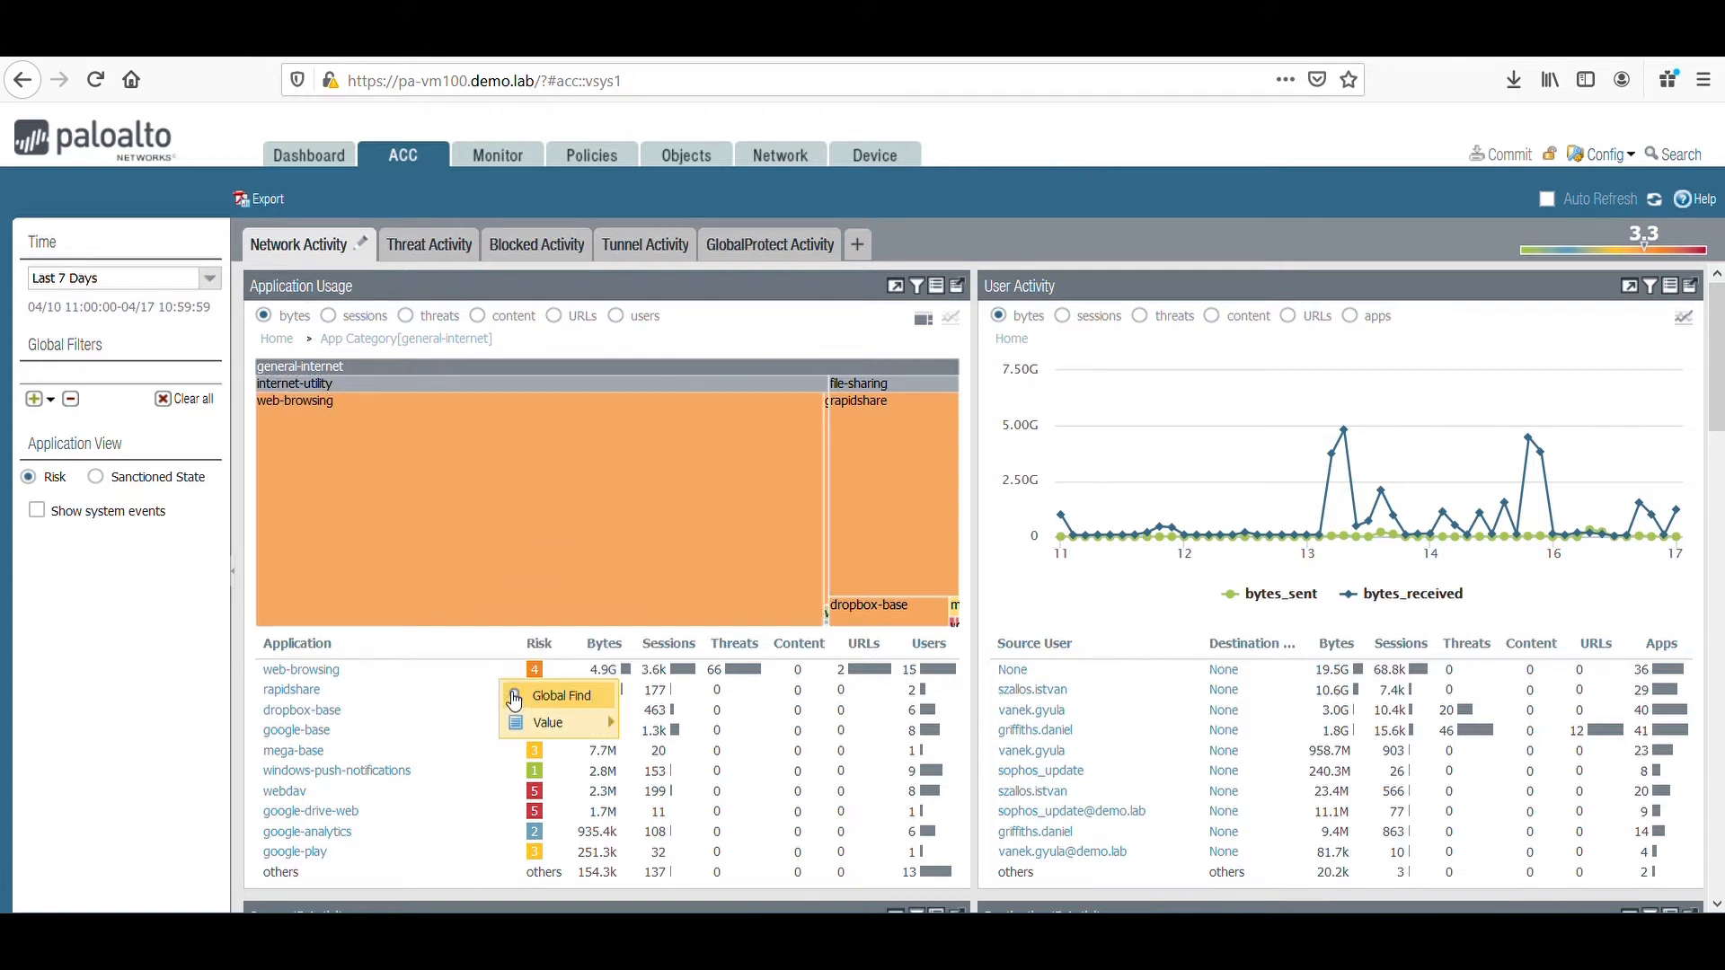
mouse_move(556, 732)
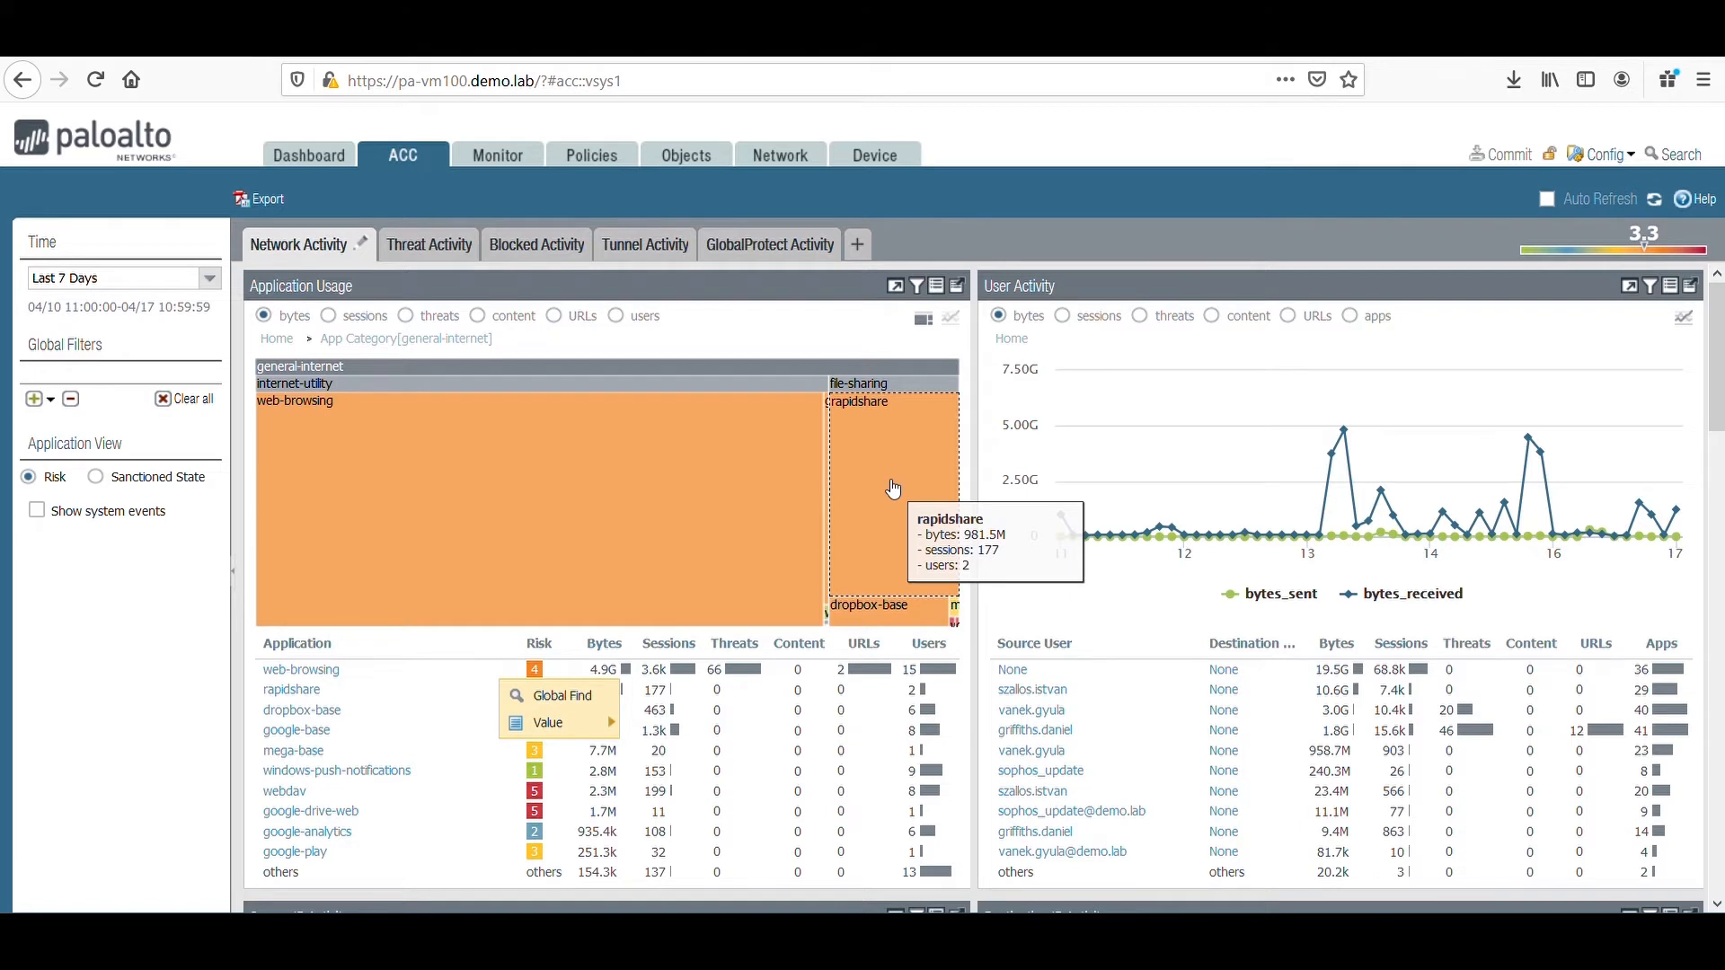
click(893, 489)
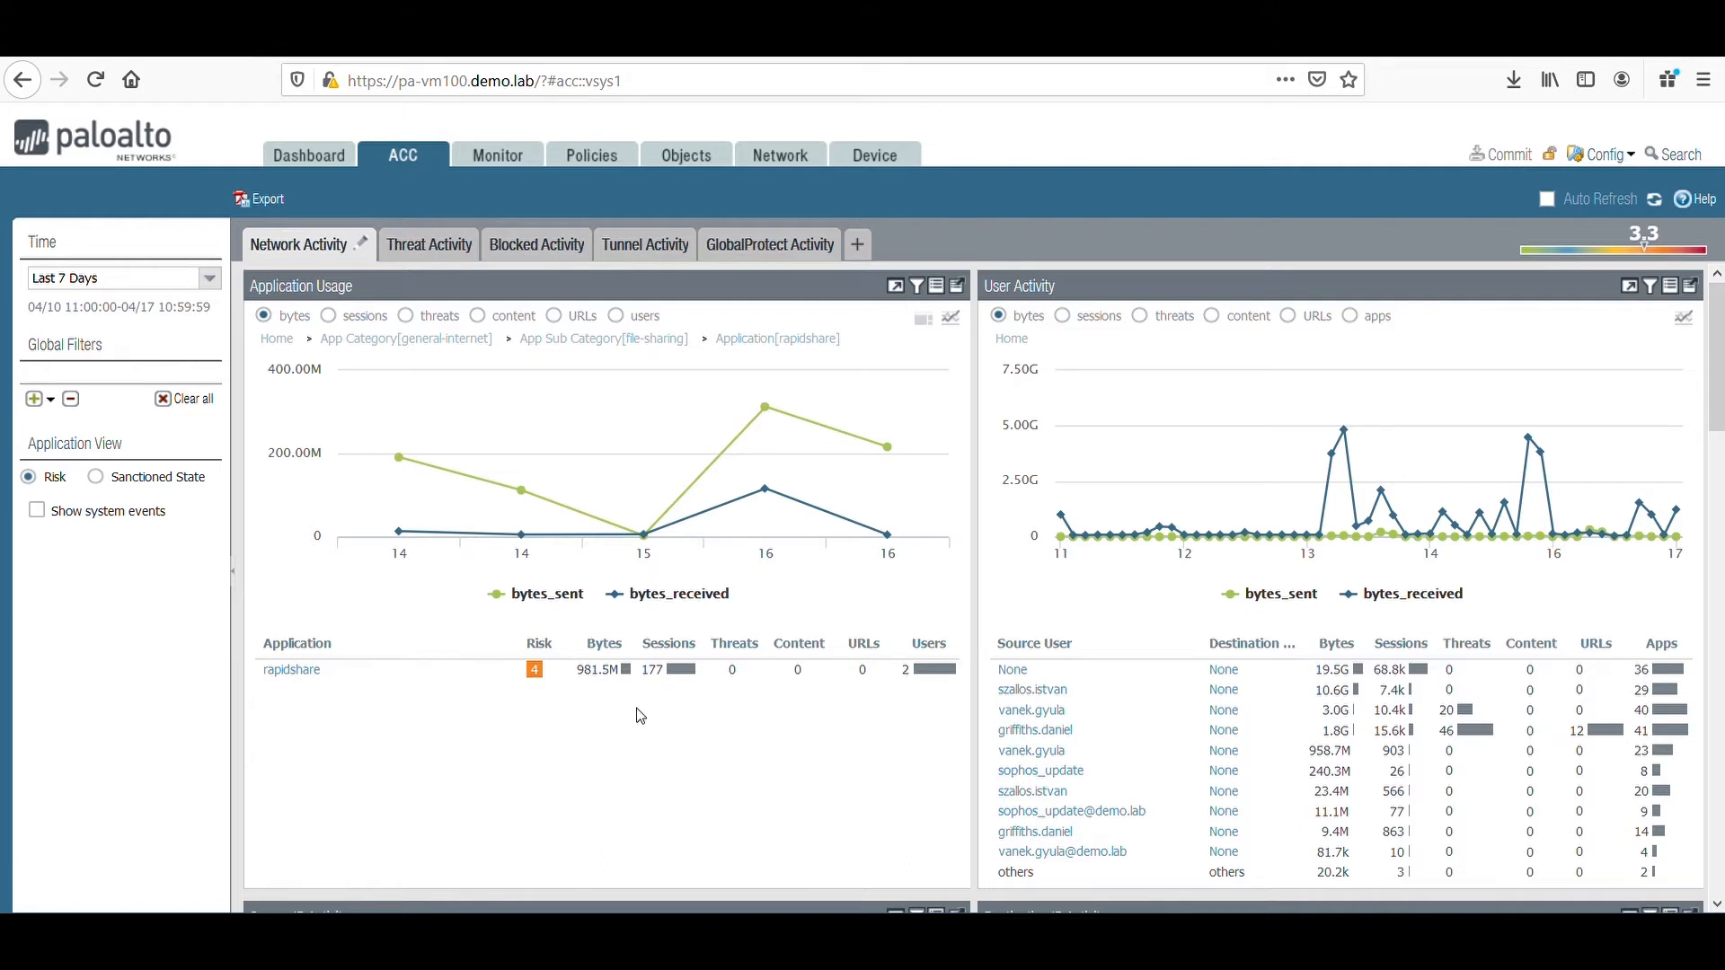
Add rapidshare as a global filter and review the filtered users, addresses, regions and rule usage.
mouse_move(346, 676)
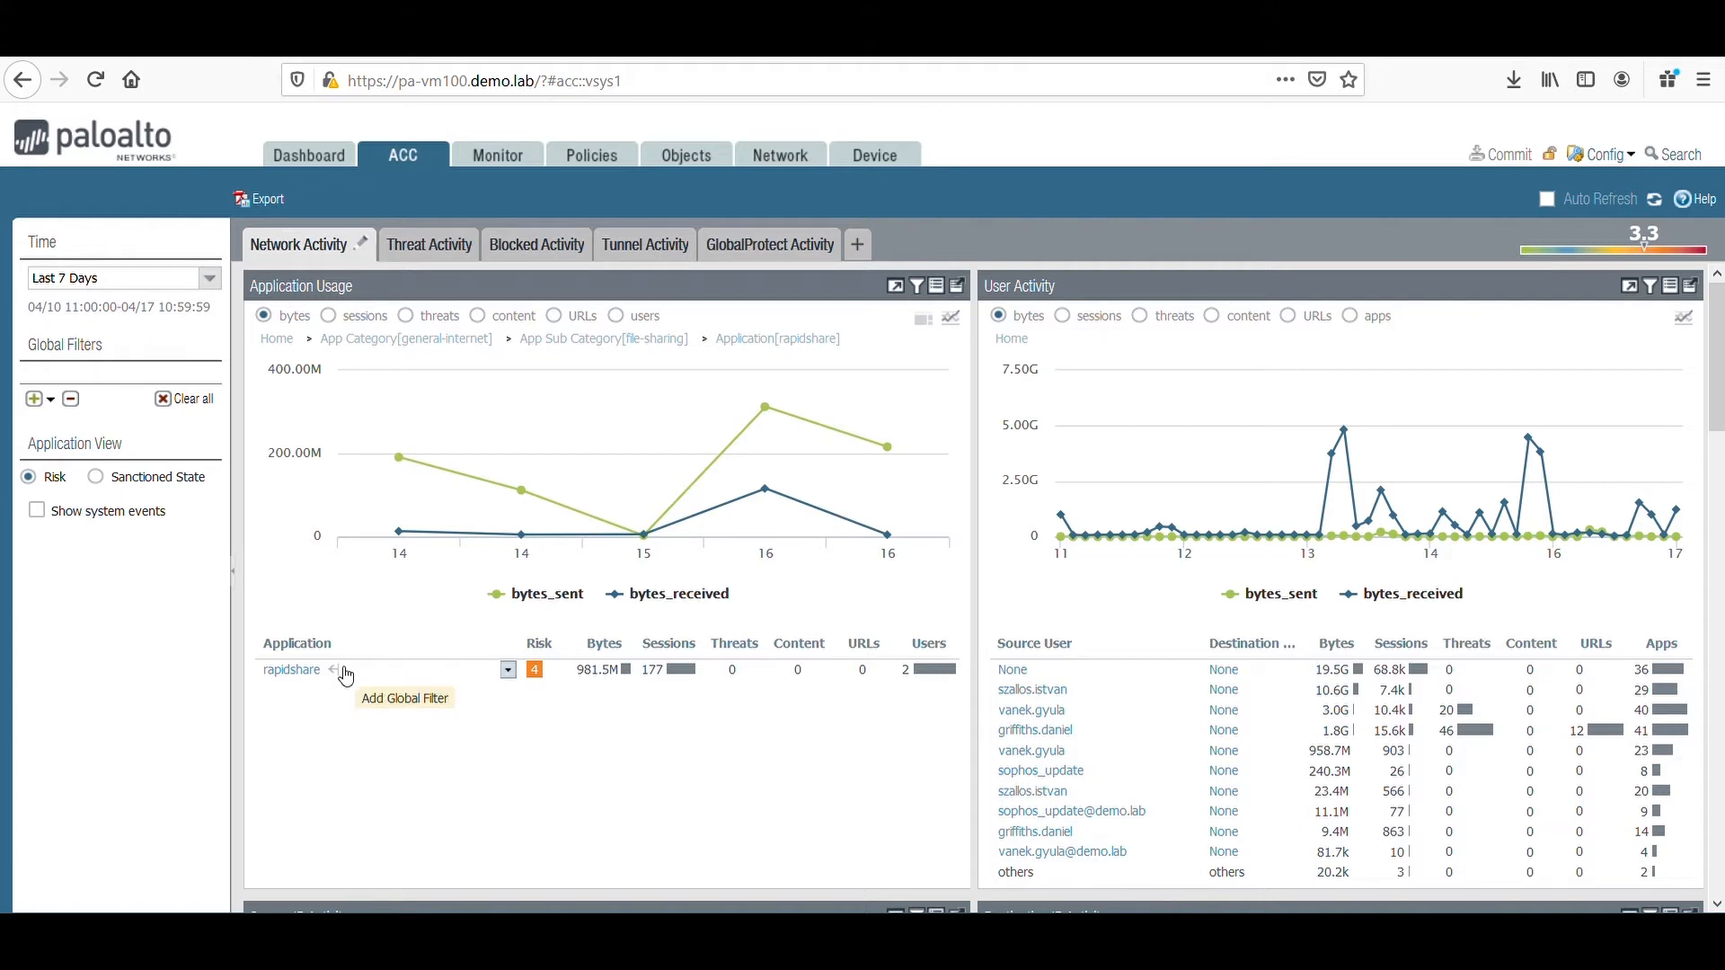
click(336, 670)
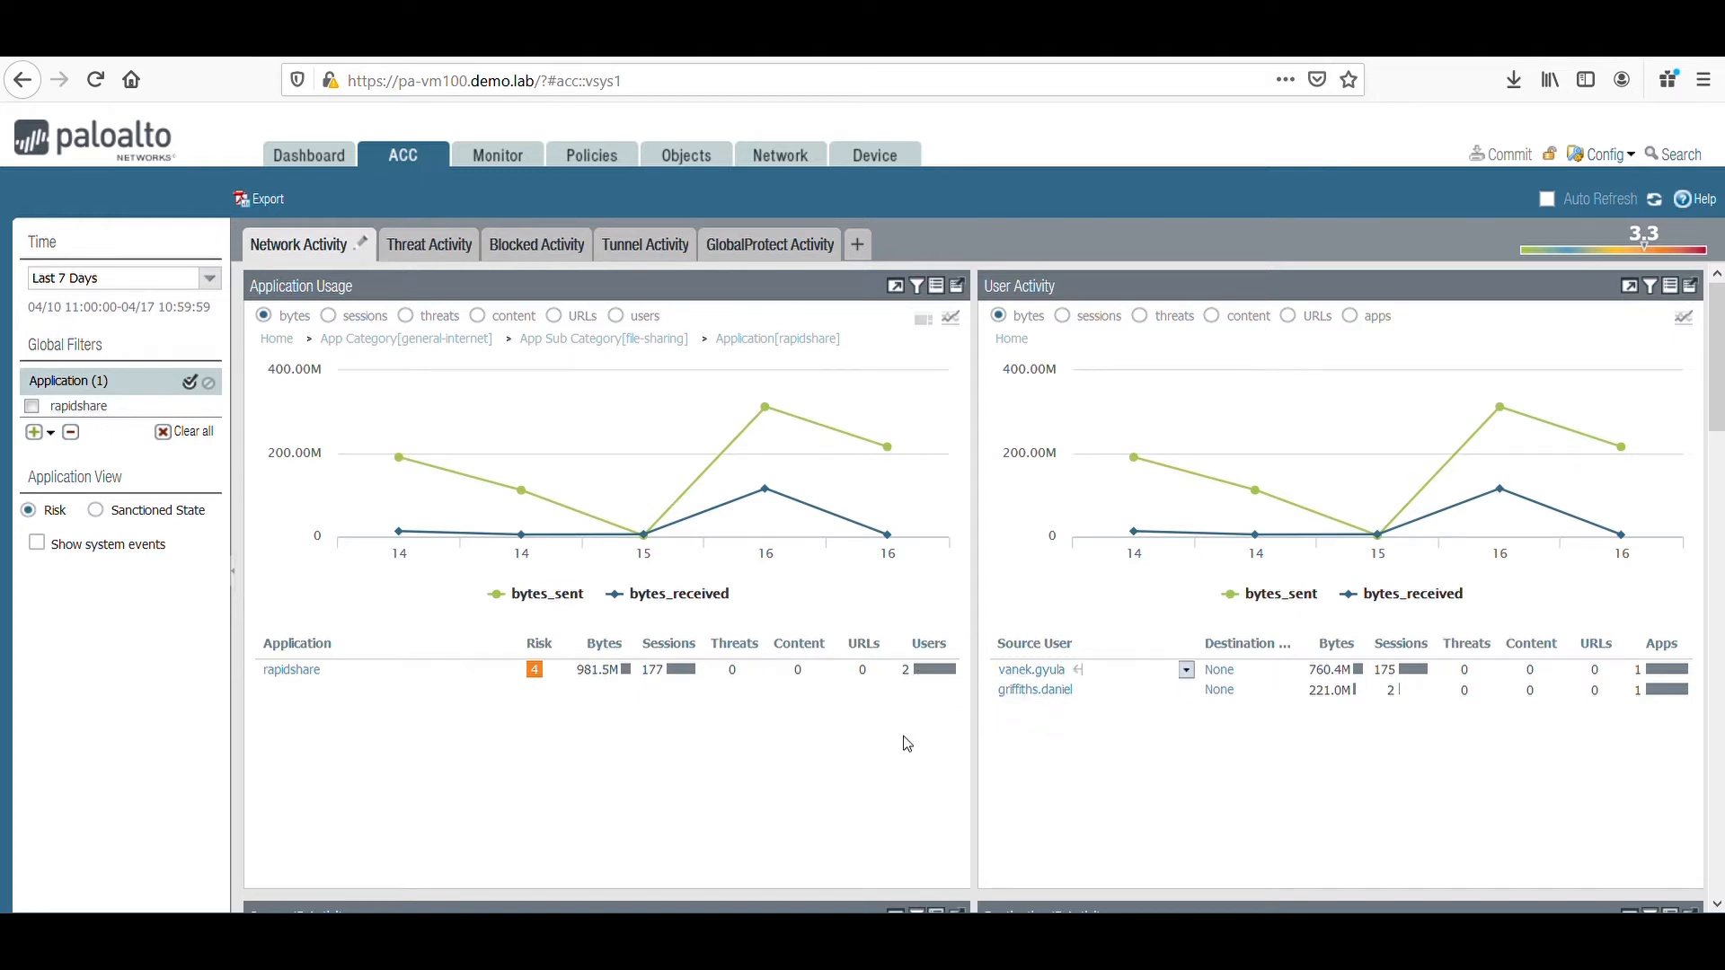
scroll(906, 759, down, 6)
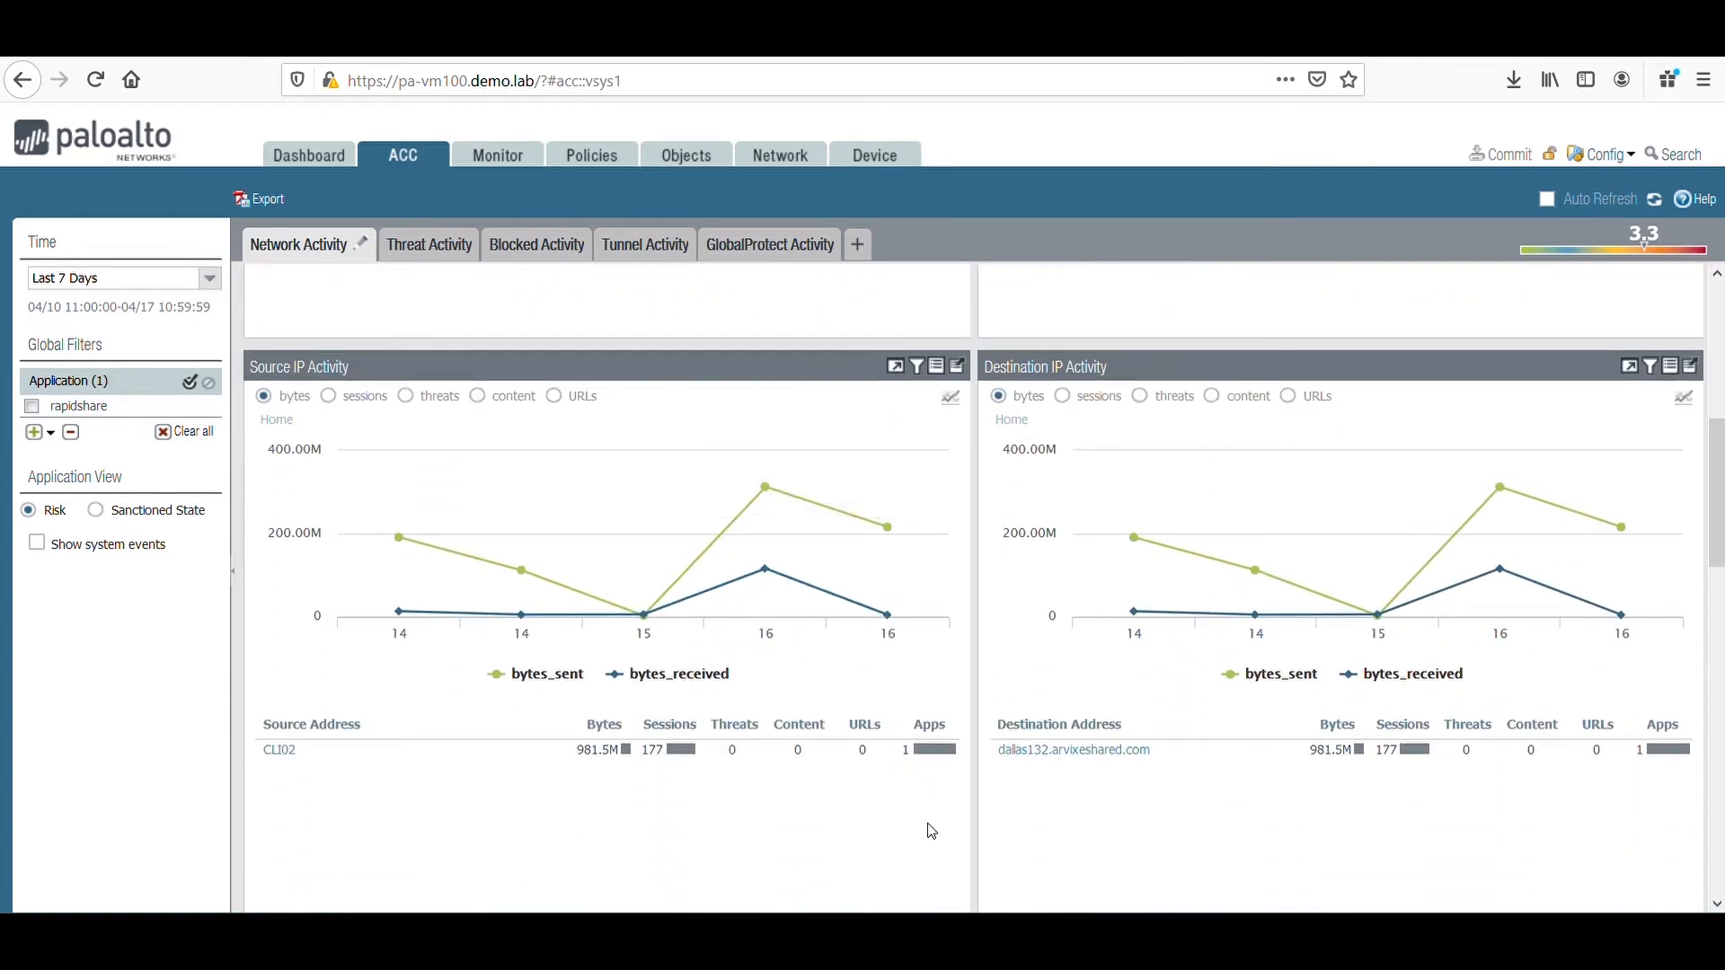
scroll(923, 826, down, 4)
scroll(923, 832, down, 6)
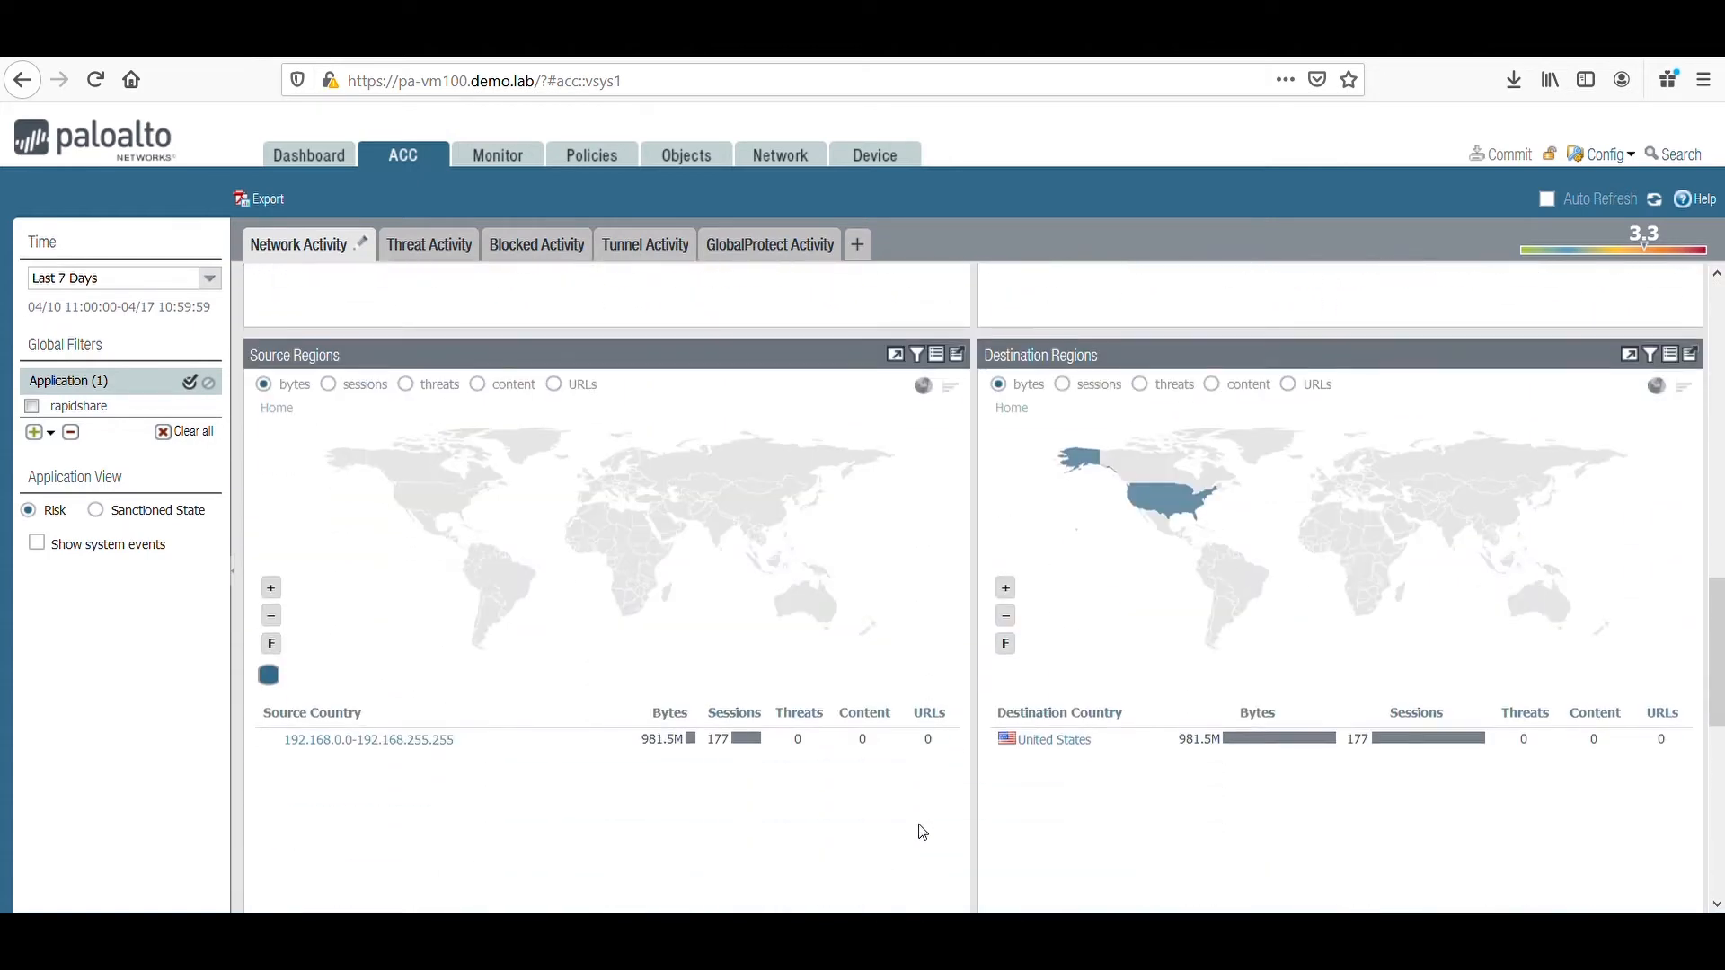
scroll(921, 826, down, 2)
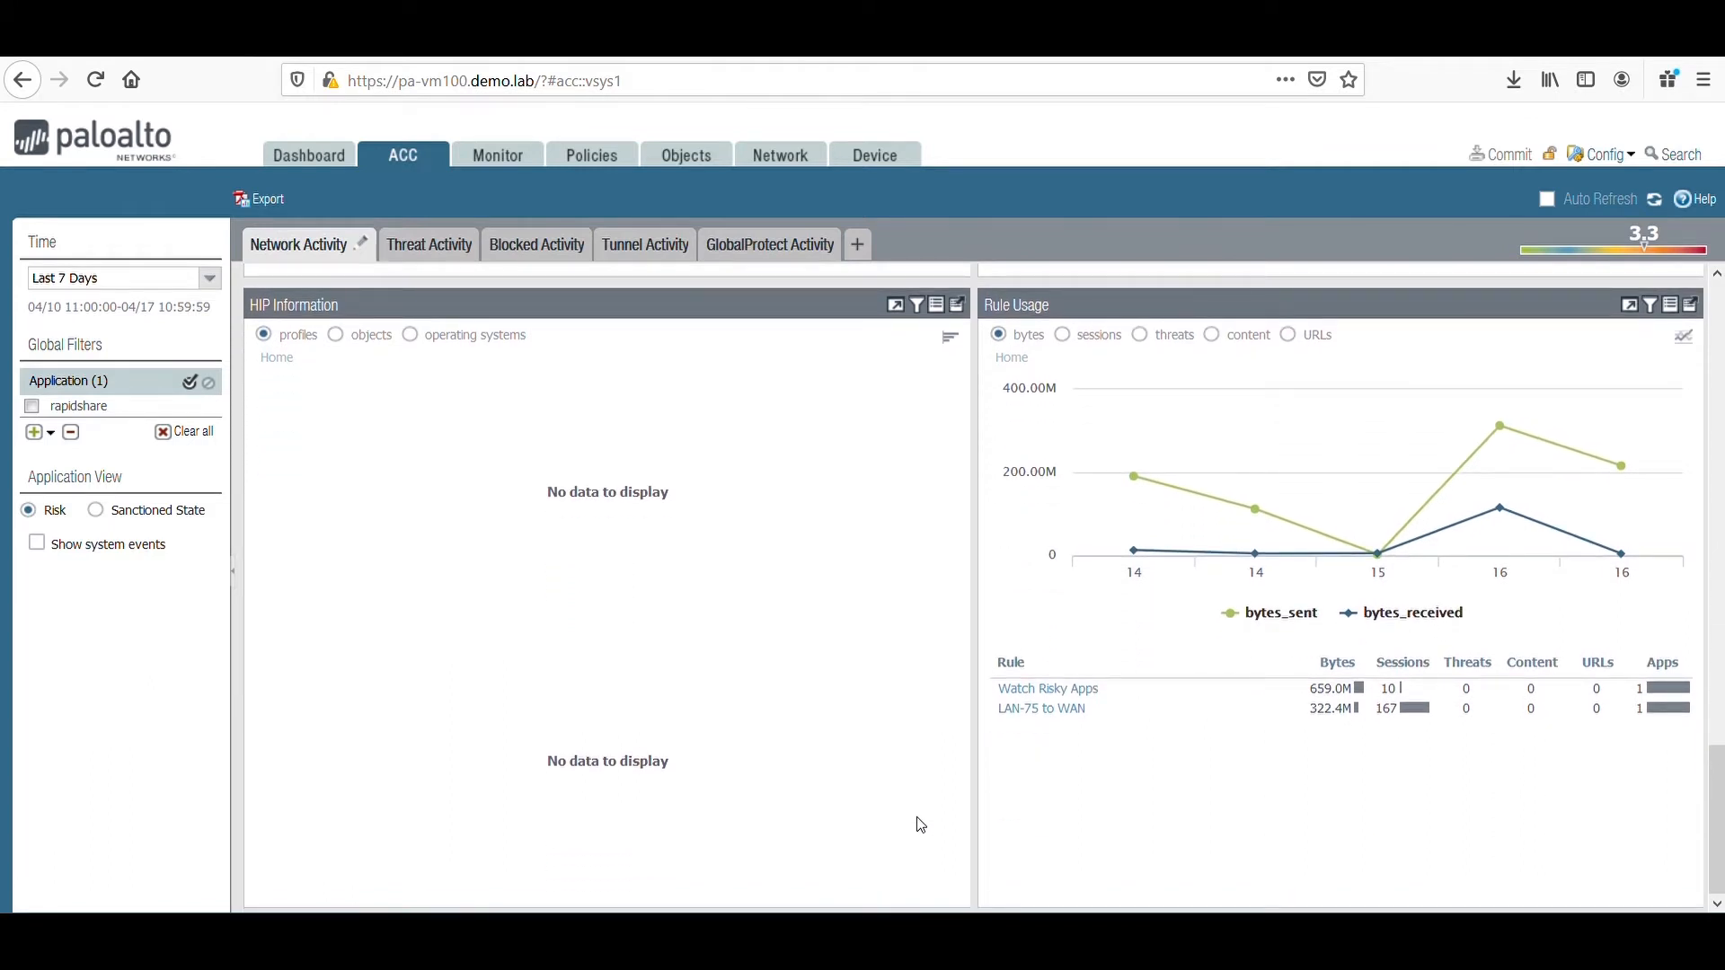
scroll(921, 822, up, 5)
scroll(921, 819, up, 15)
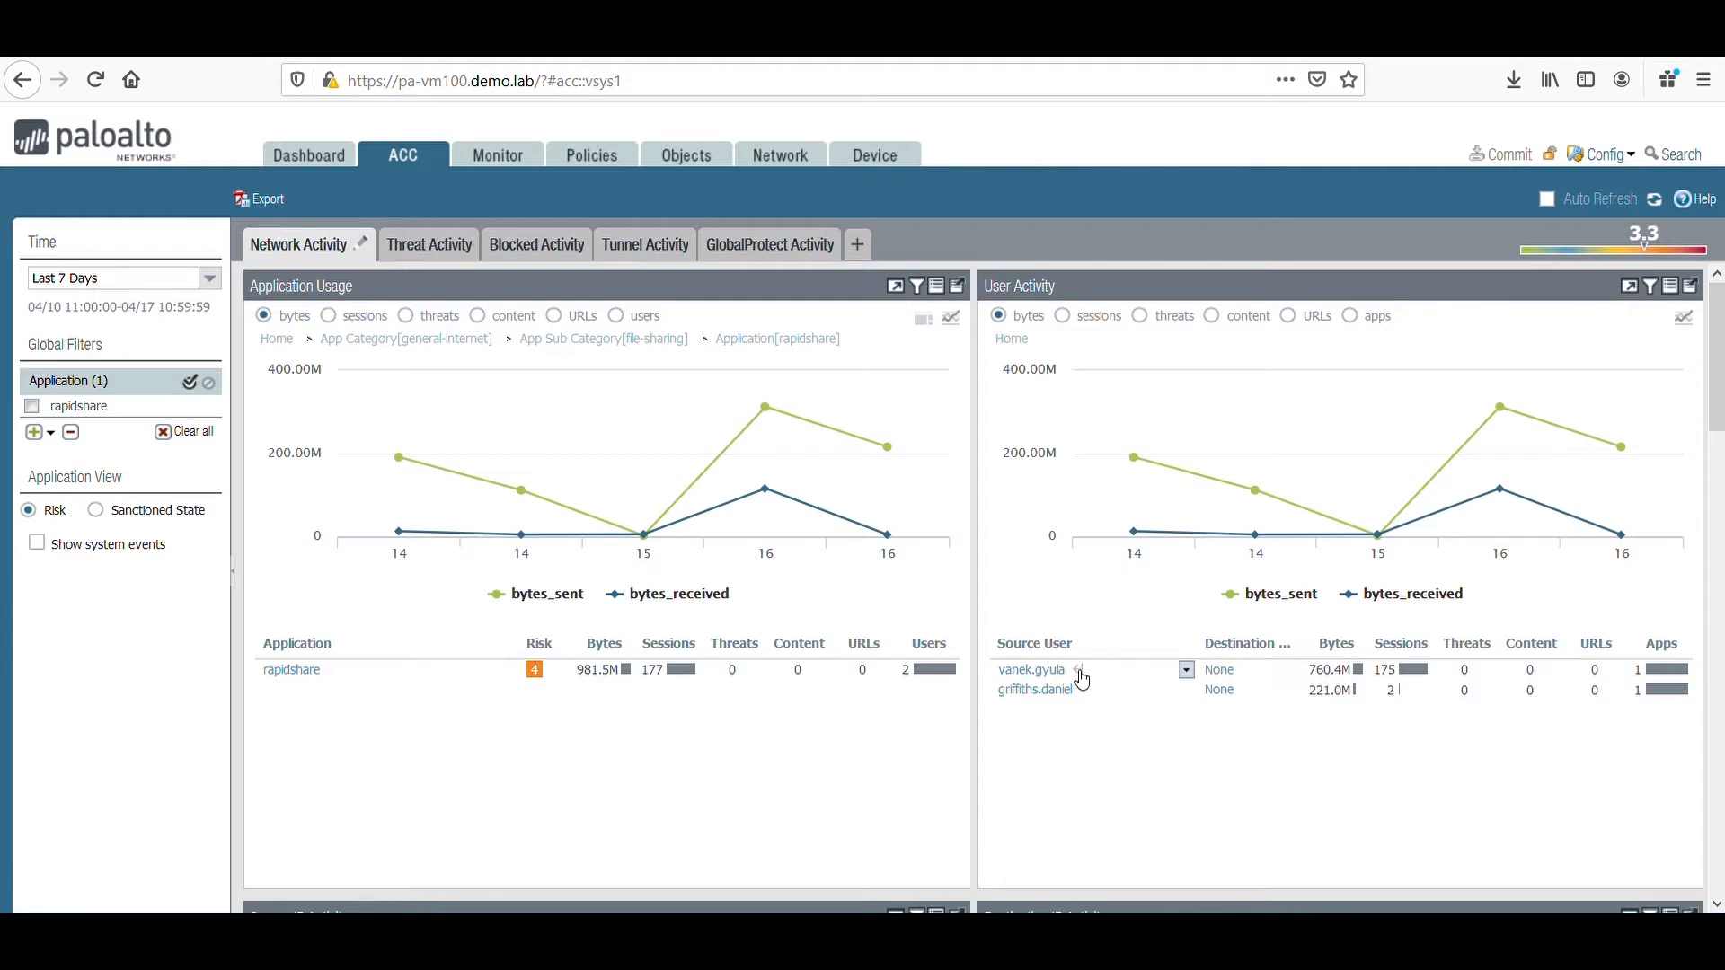
Add the first listed source user as a global filter and review that user's addresses, regions and rule usage.
click(1080, 676)
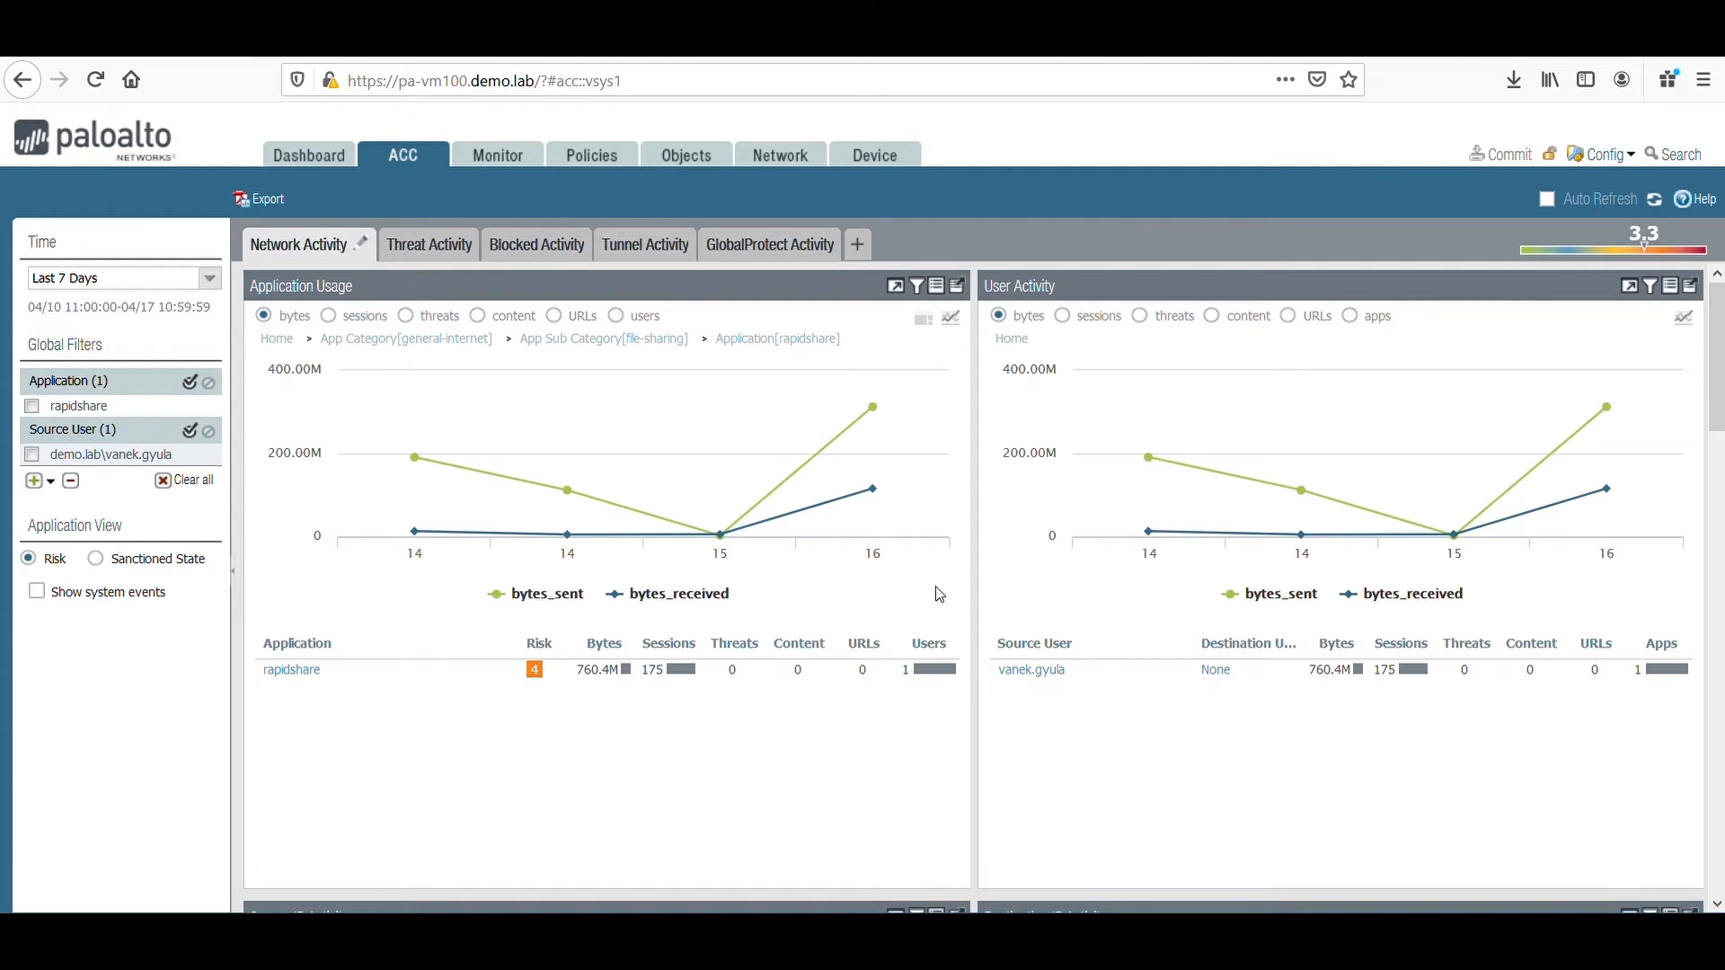
scroll(939, 595, down, 5)
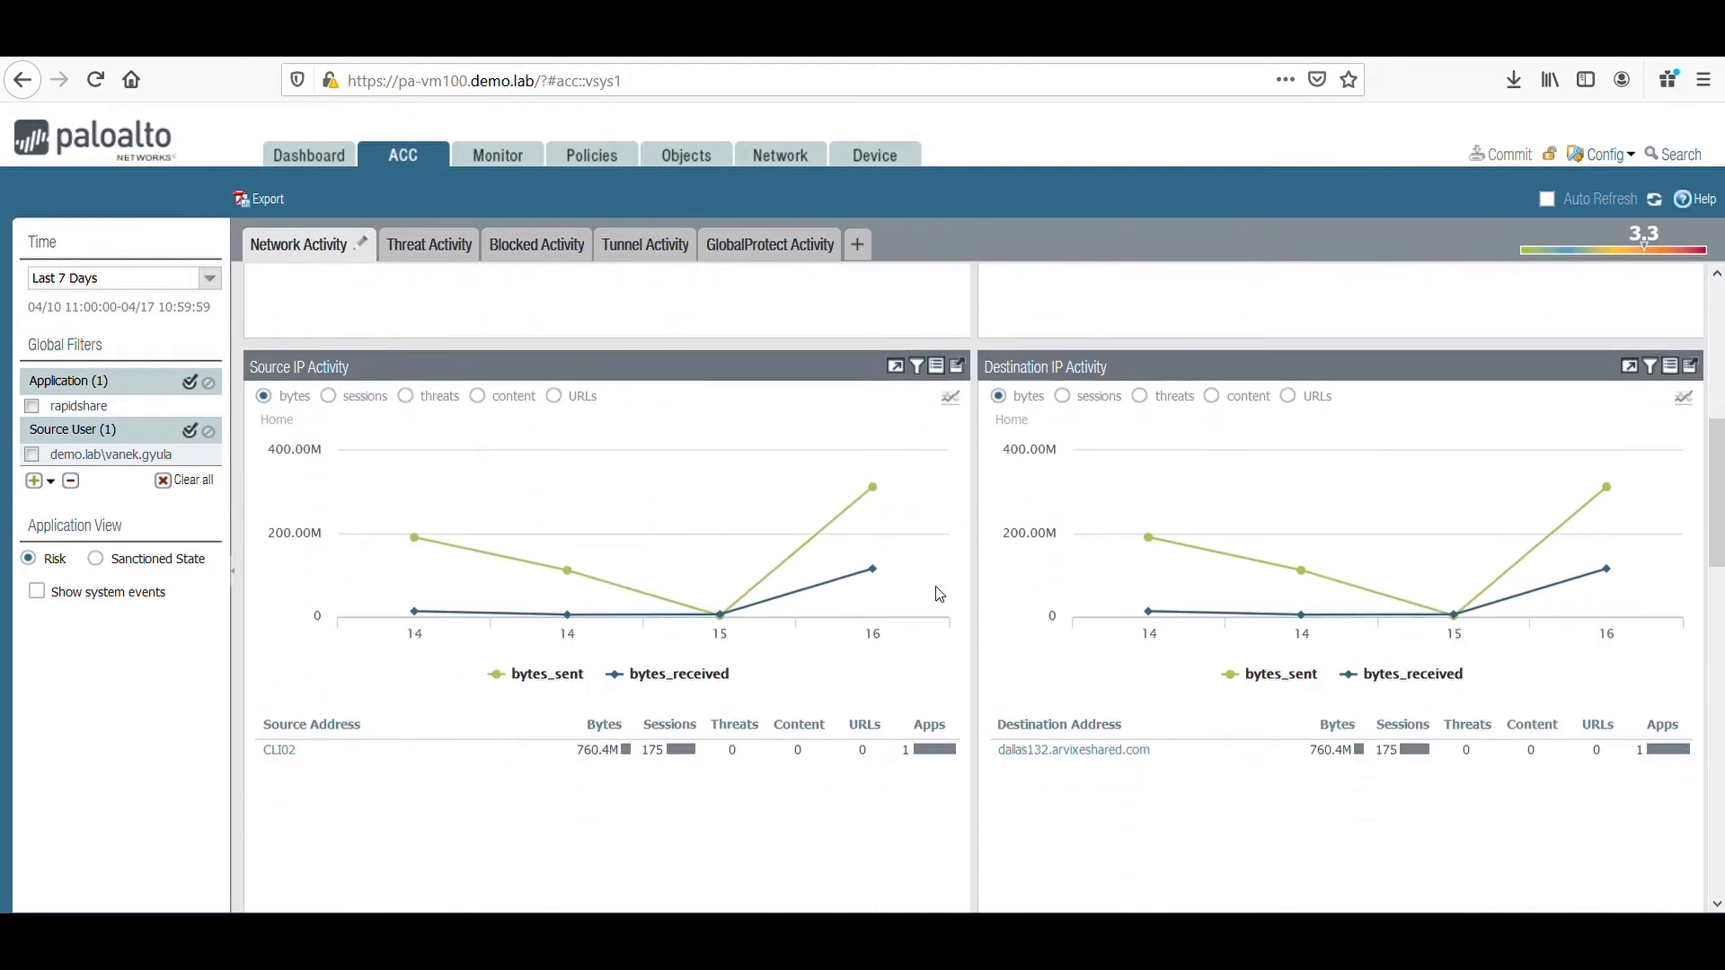
scroll(938, 595, down, 3)
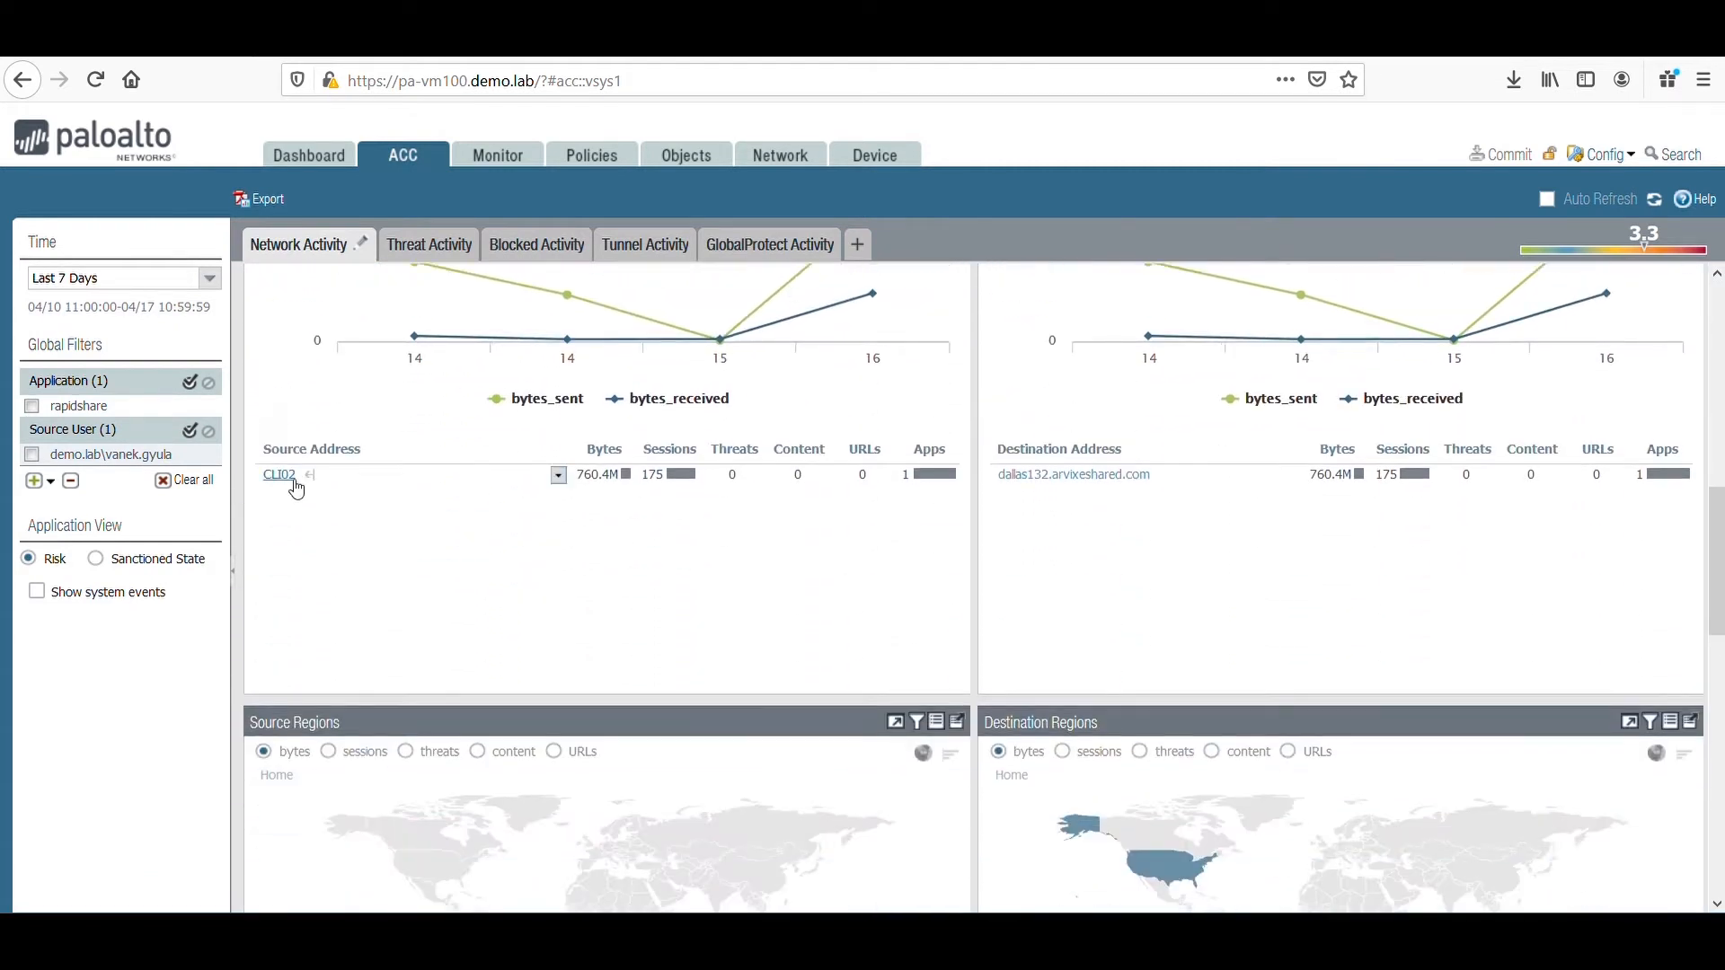
mouse_move(296, 489)
scroll(788, 564, down, 4)
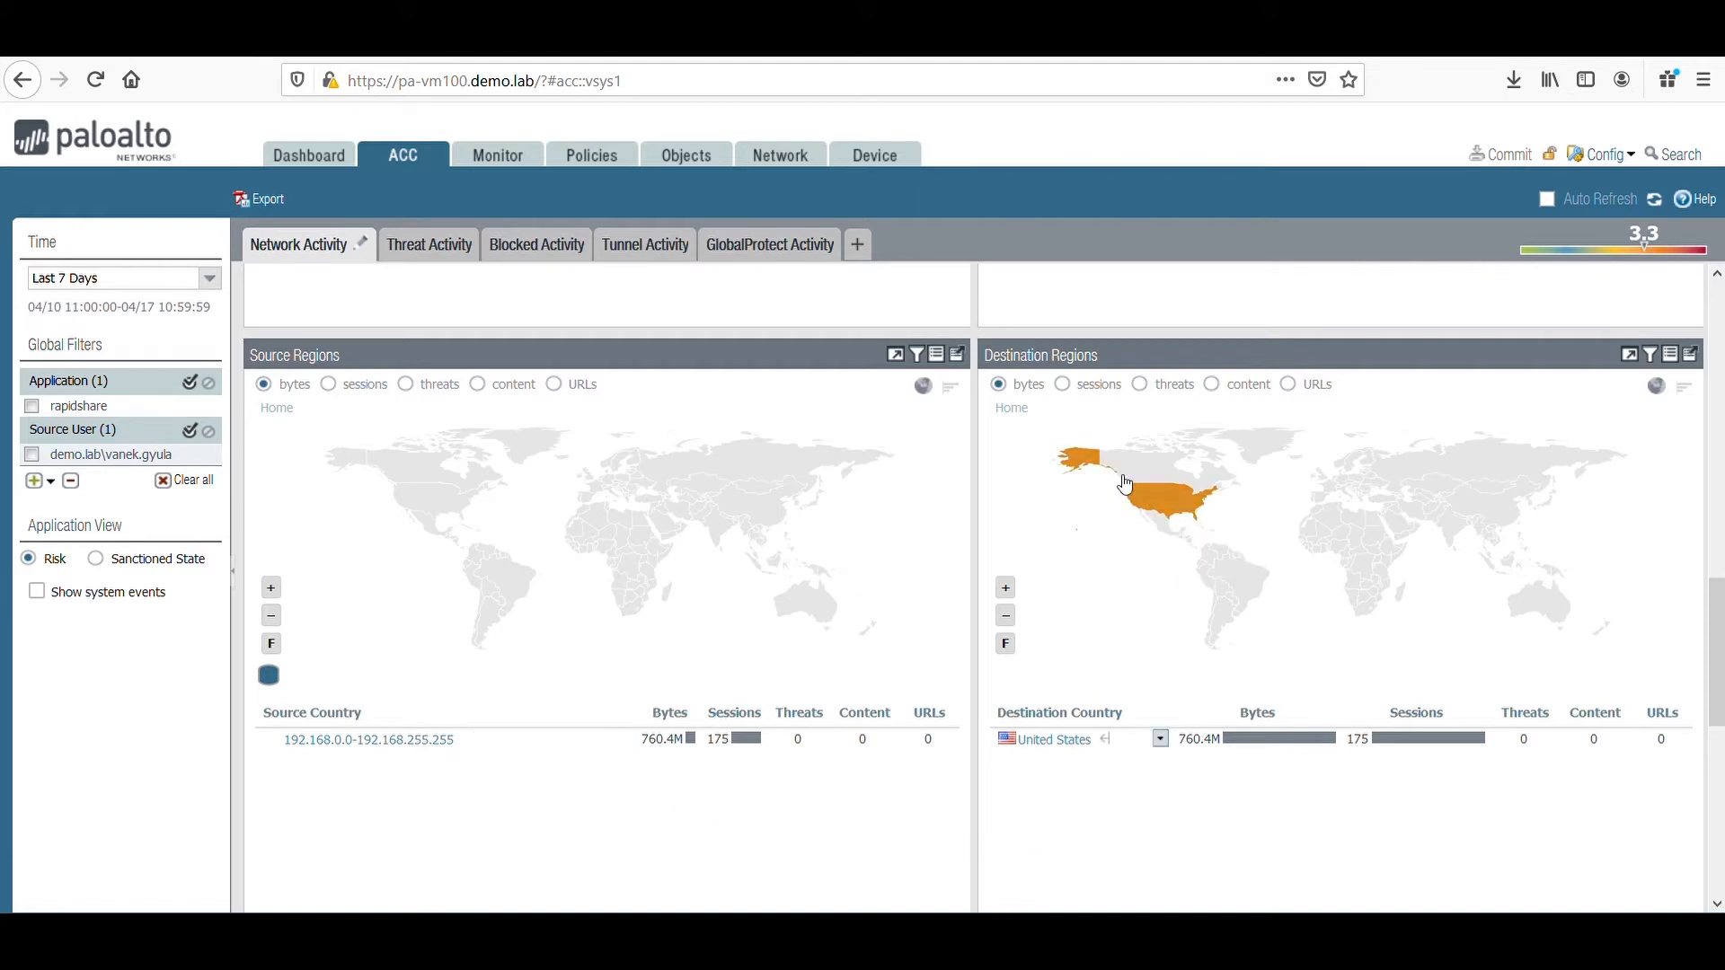
scroll(1069, 595, down, 5)
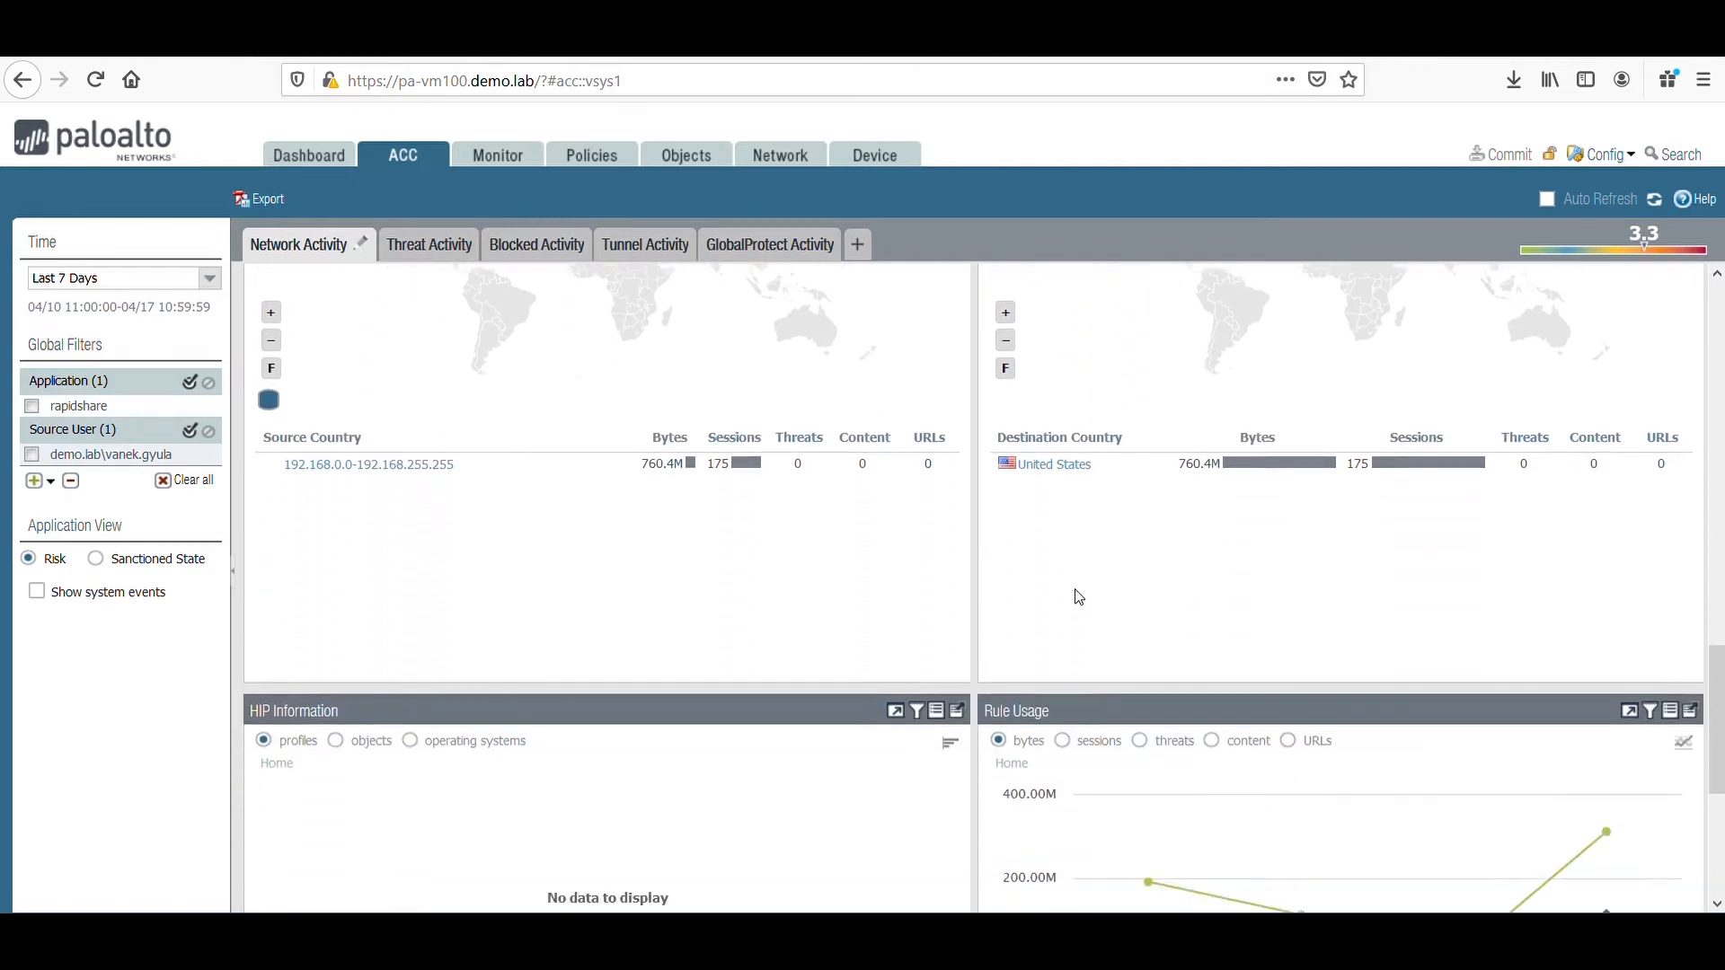
scroll(1079, 595, down, 2)
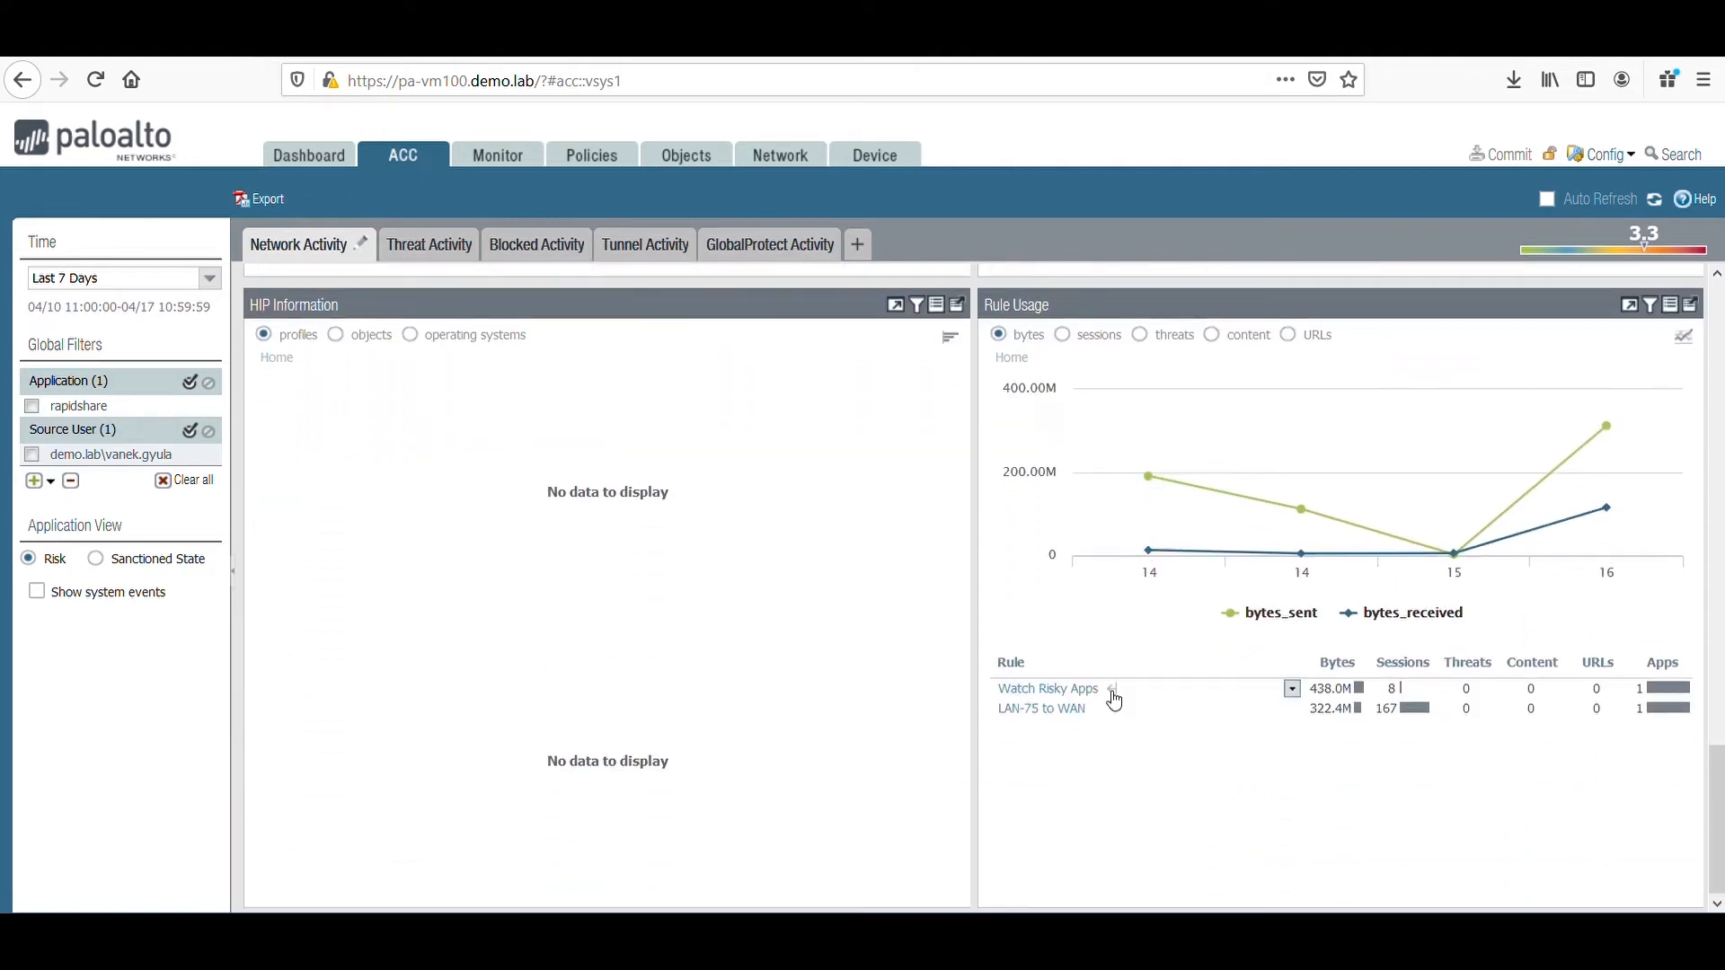
Run a Global Find on the Watch Risky Apps rule, expand the security rule results, and close the search.
click(1297, 694)
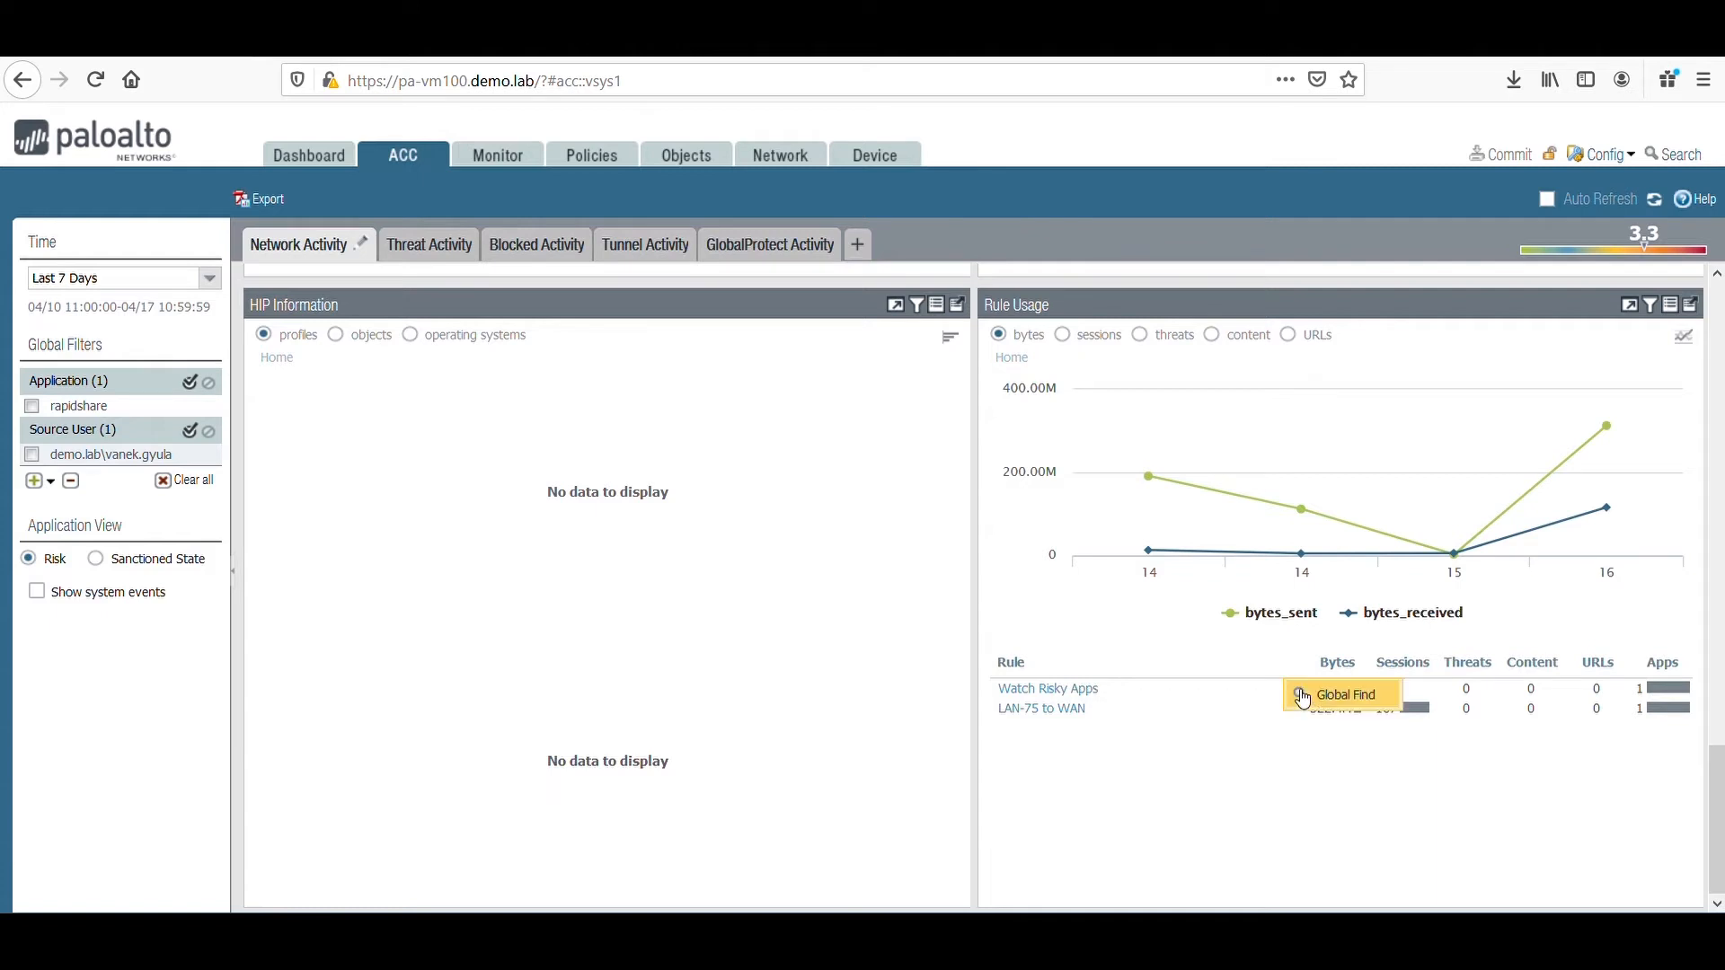
click(1356, 702)
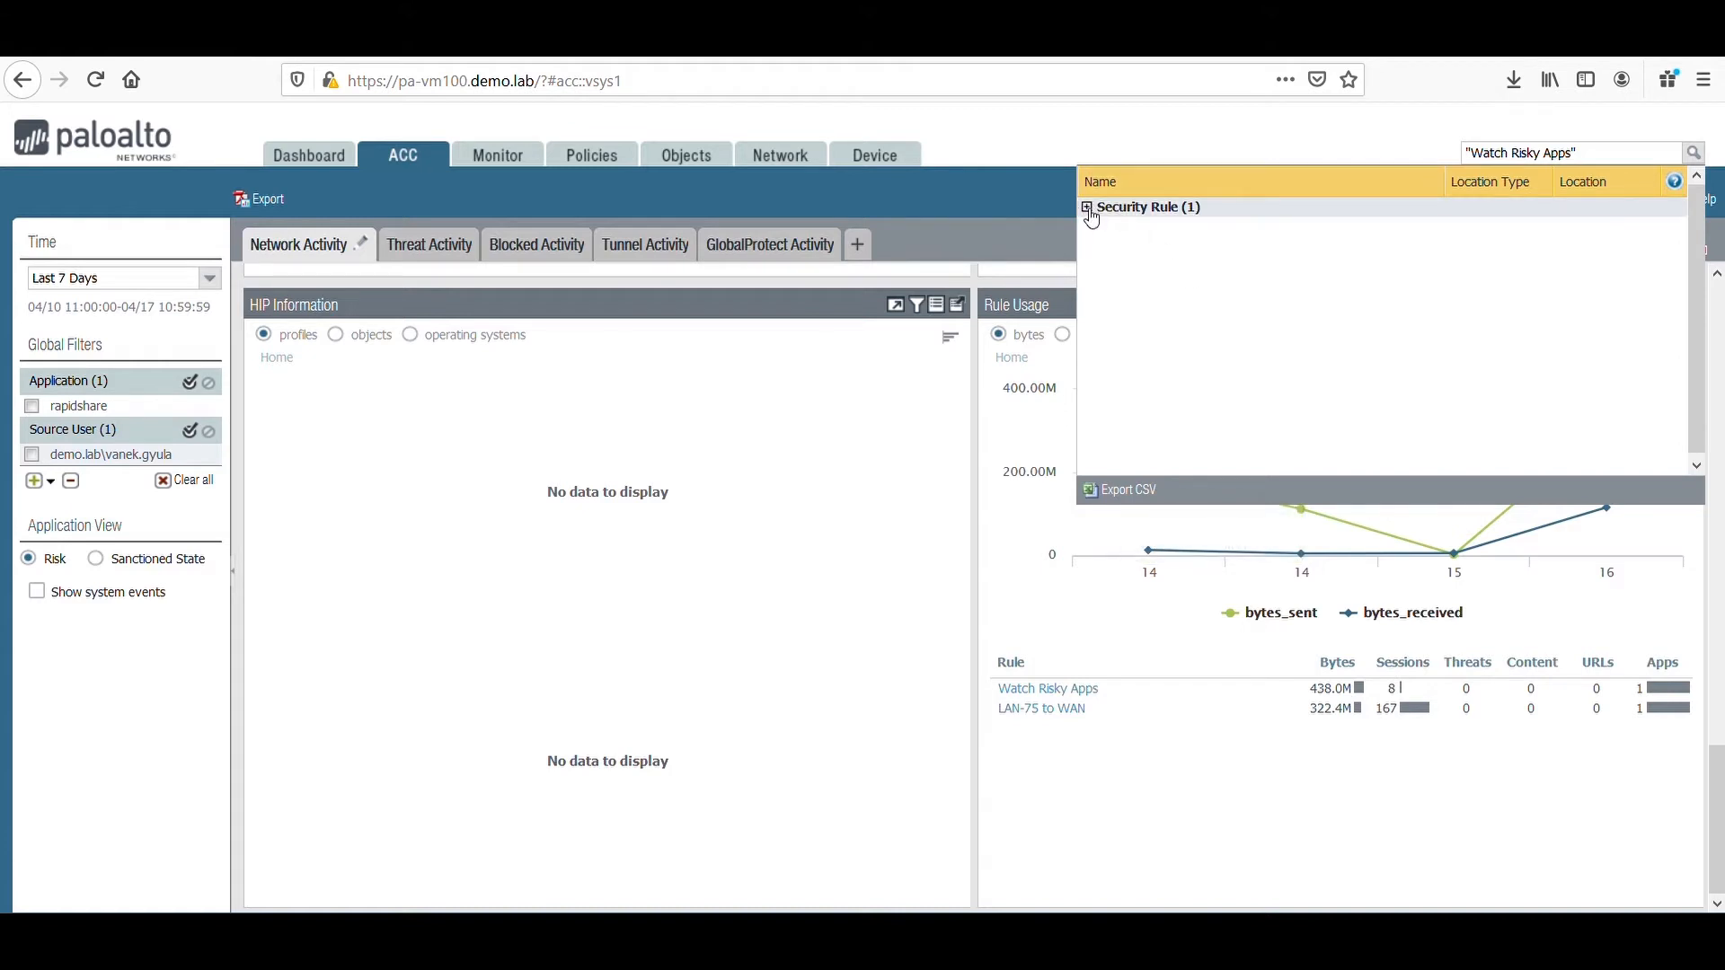
click(1087, 208)
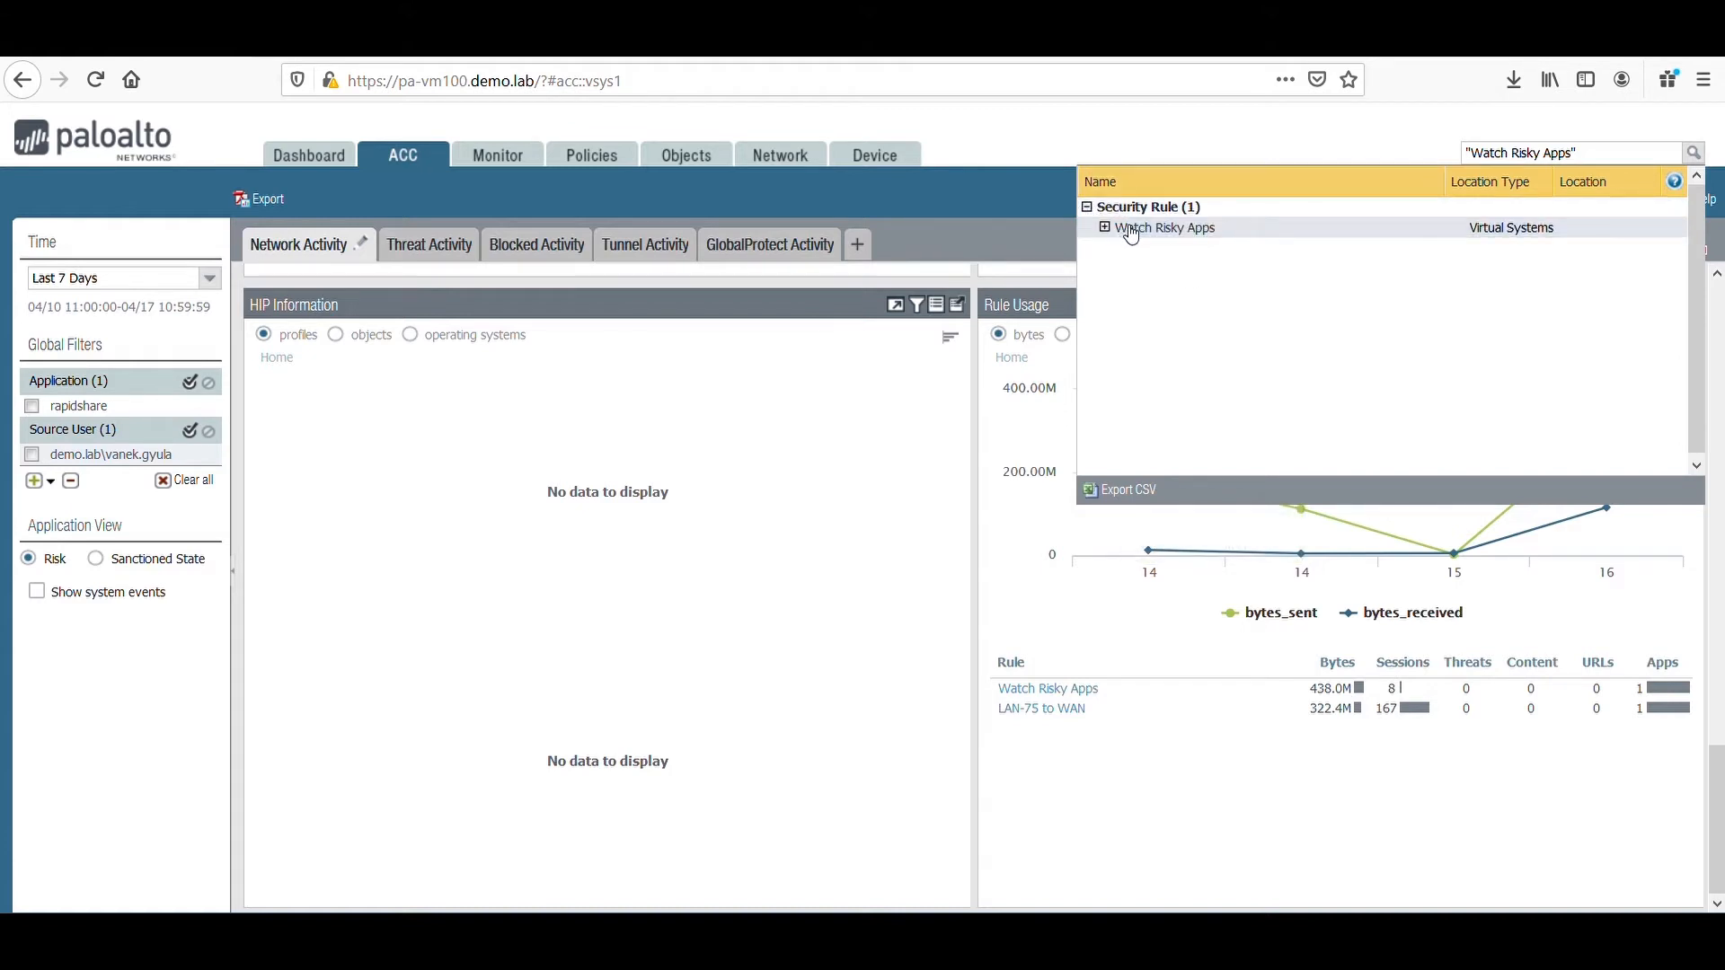
mouse_move(1131, 235)
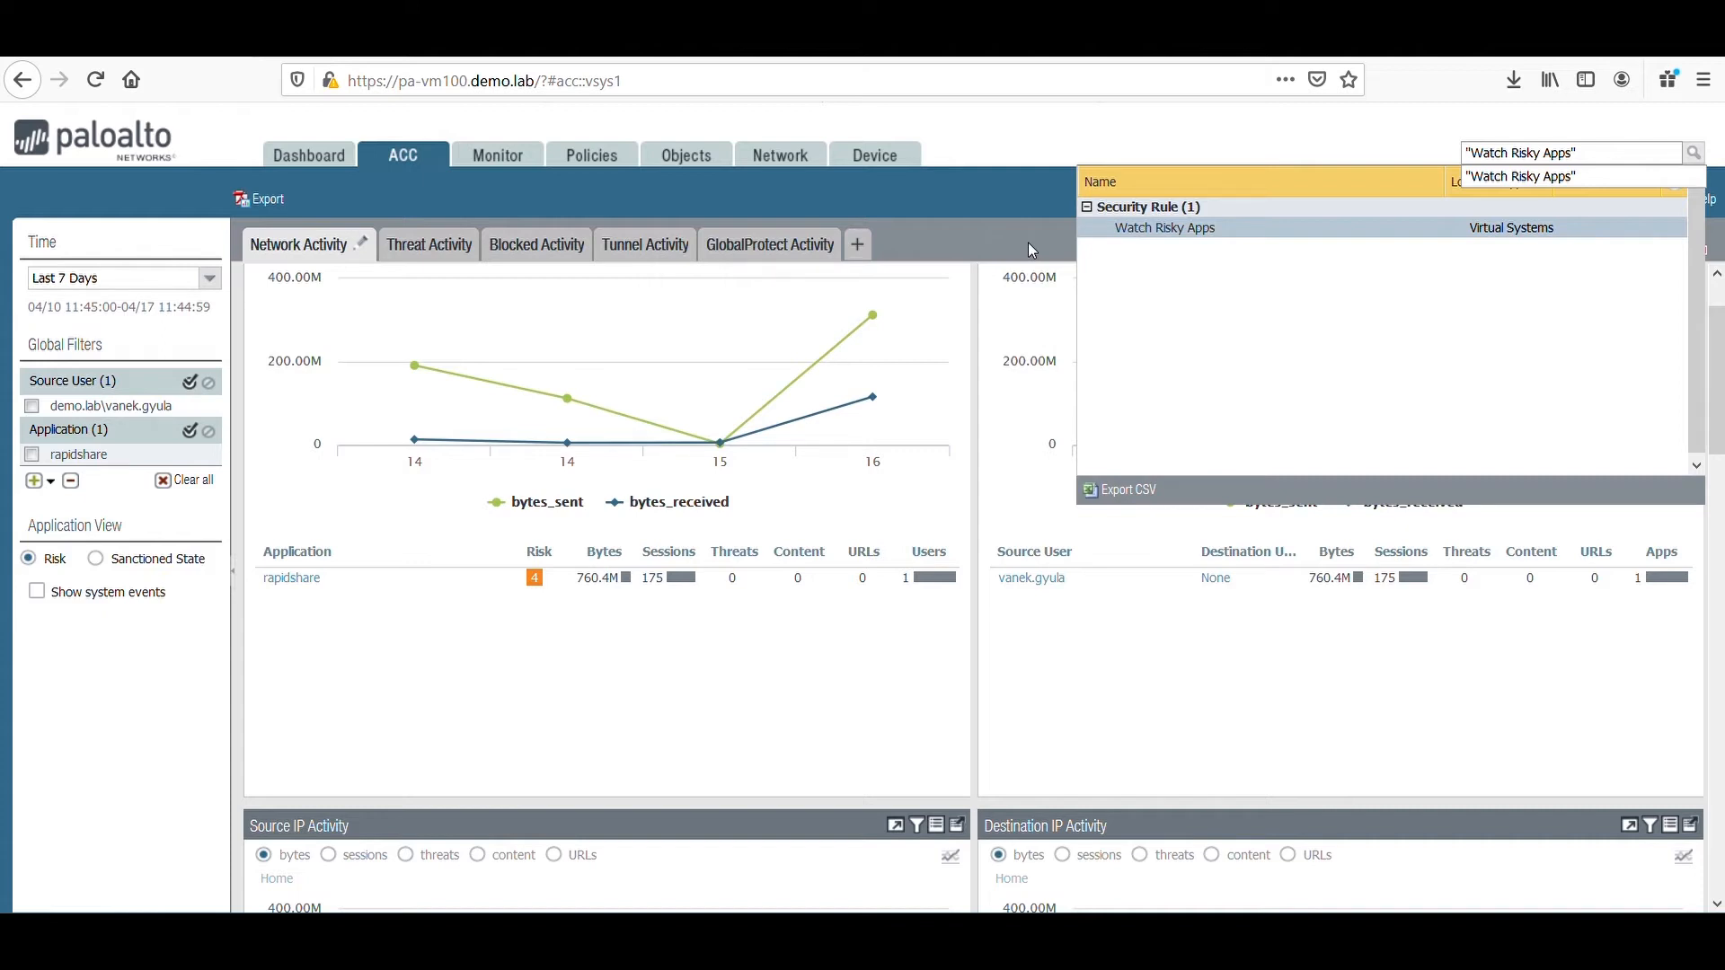
click(1006, 407)
Remove the rapidshare application from the global filters, keeping the source user filter.
scroll(1008, 414, up, 1)
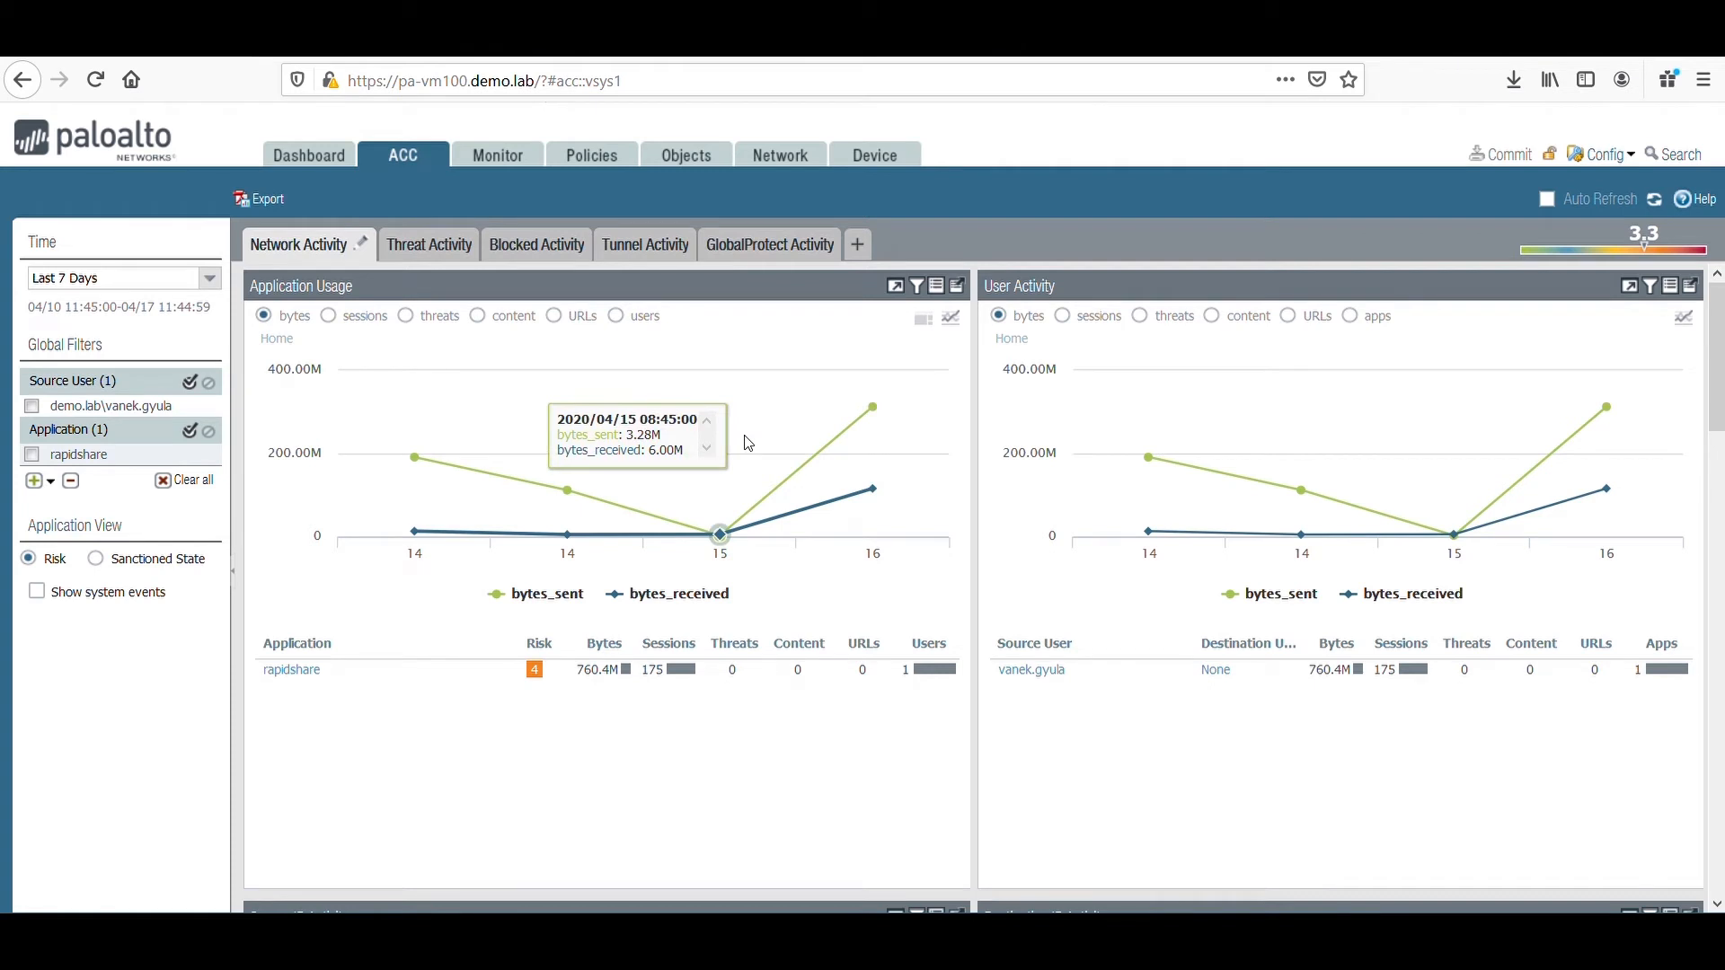
click(33, 456)
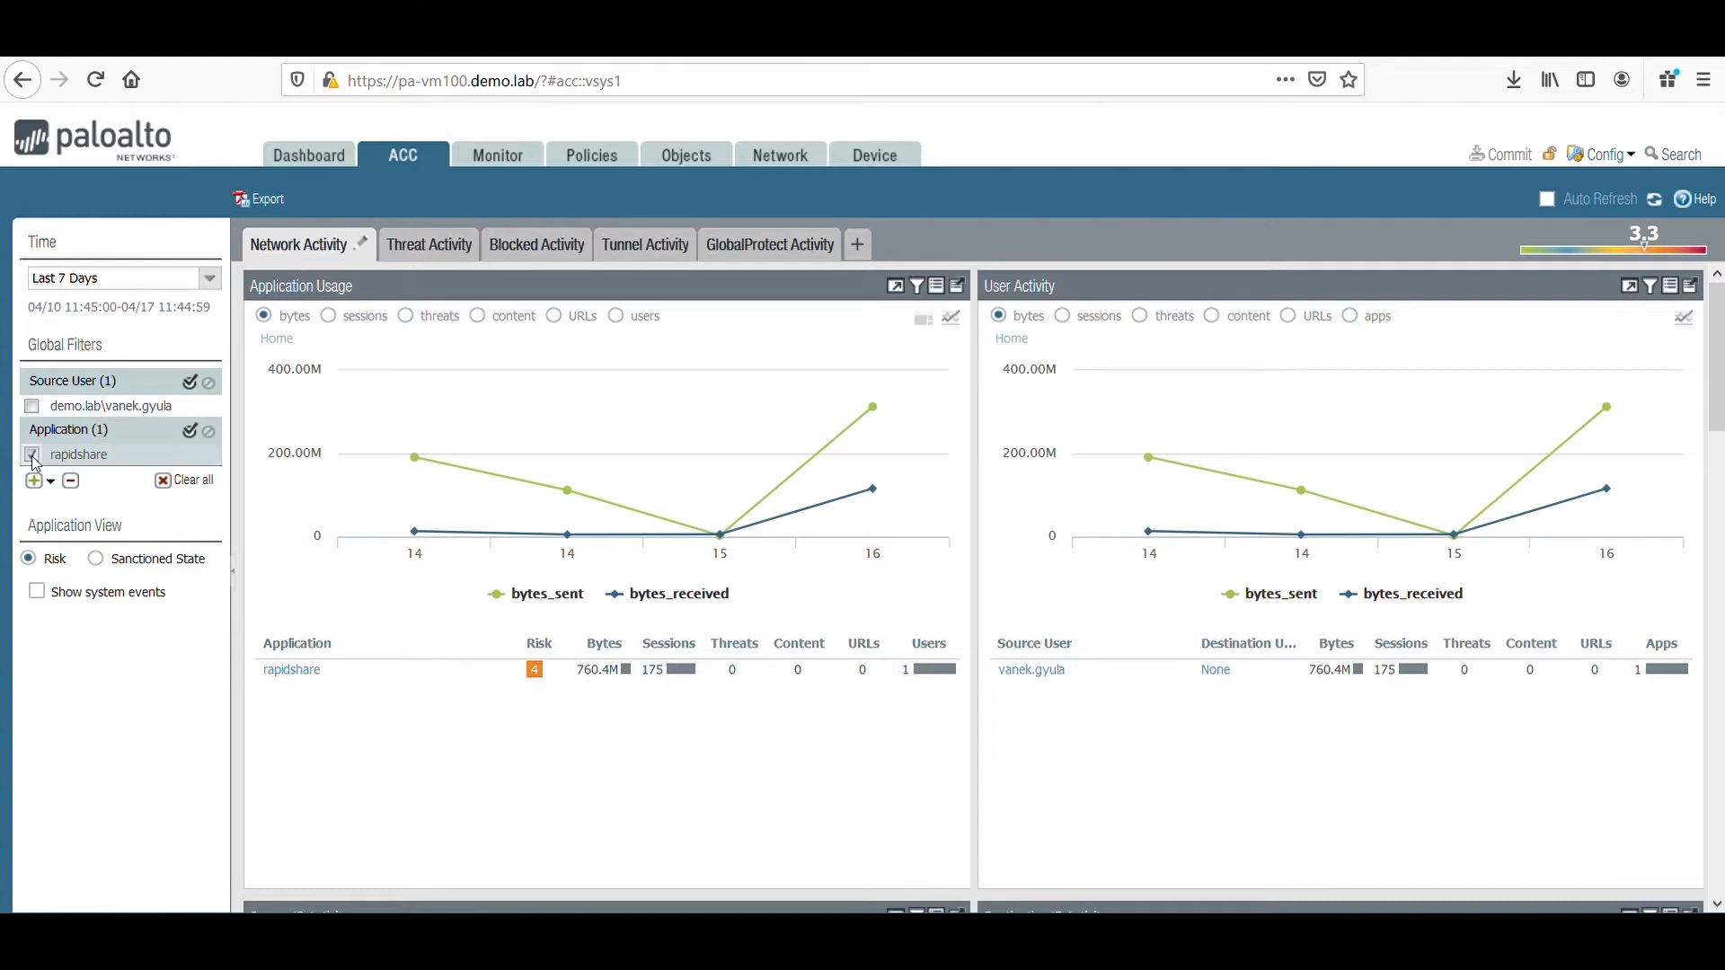
click(71, 482)
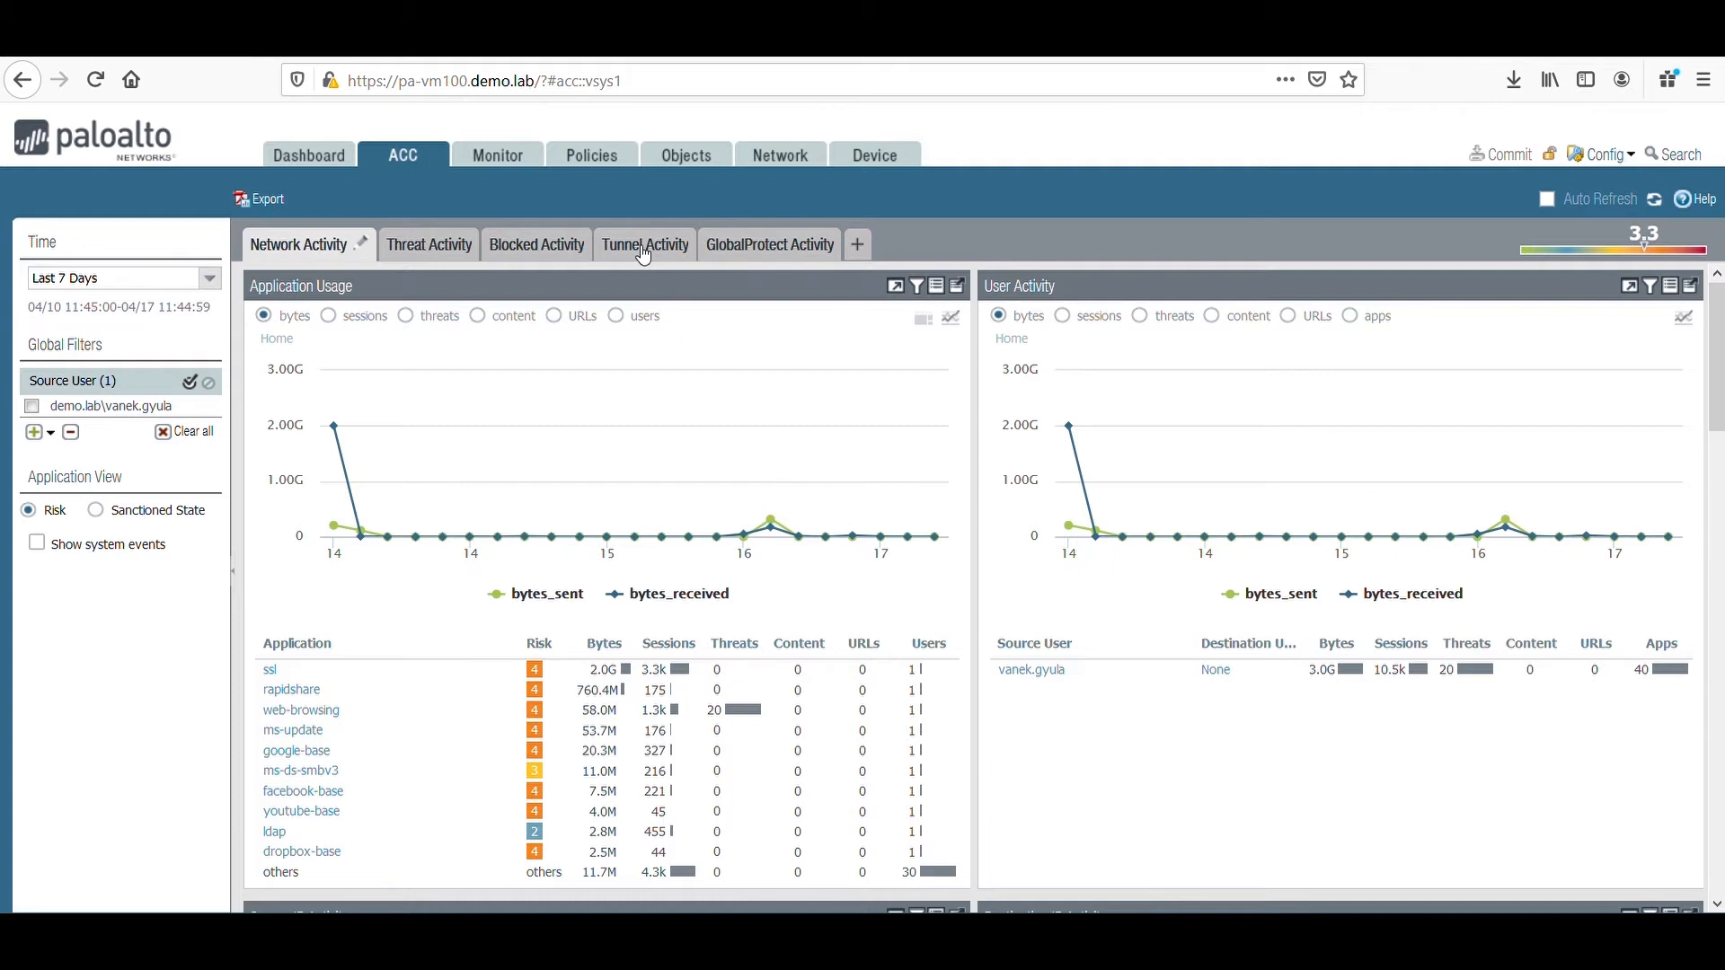
Review the filtered user's threat activity, including WildFire activity, malicious hosts, and applications and rules on non-standard ports.
click(408, 256)
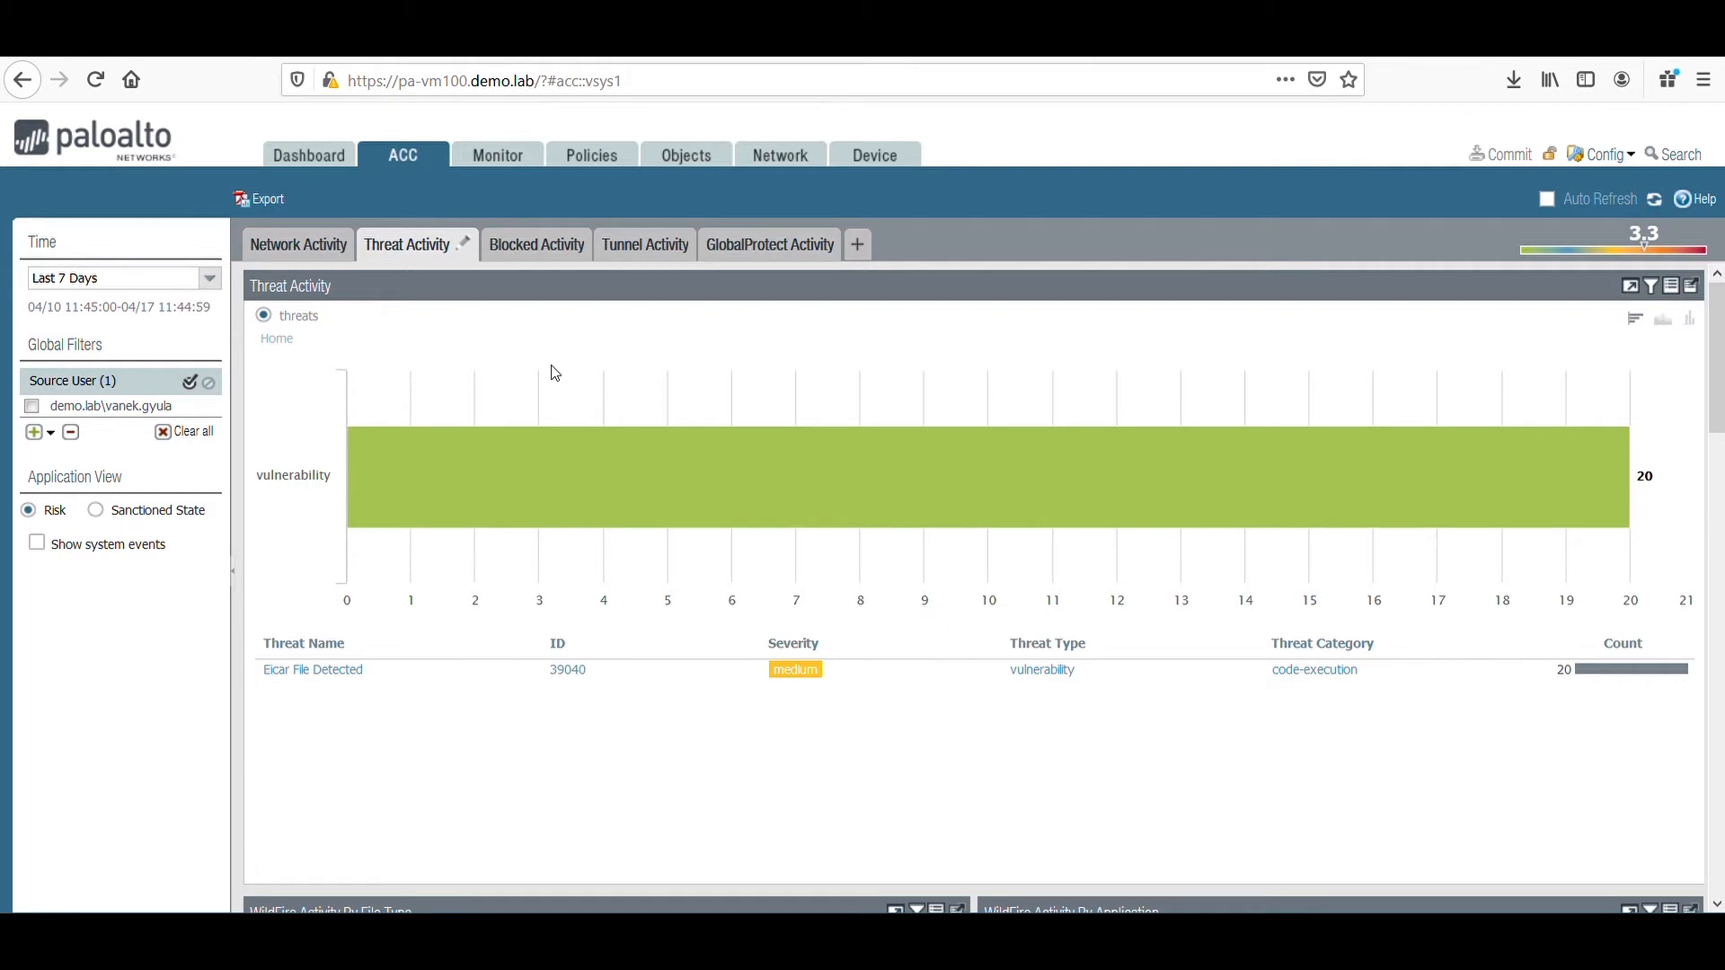
scroll(556, 372, down, 3)
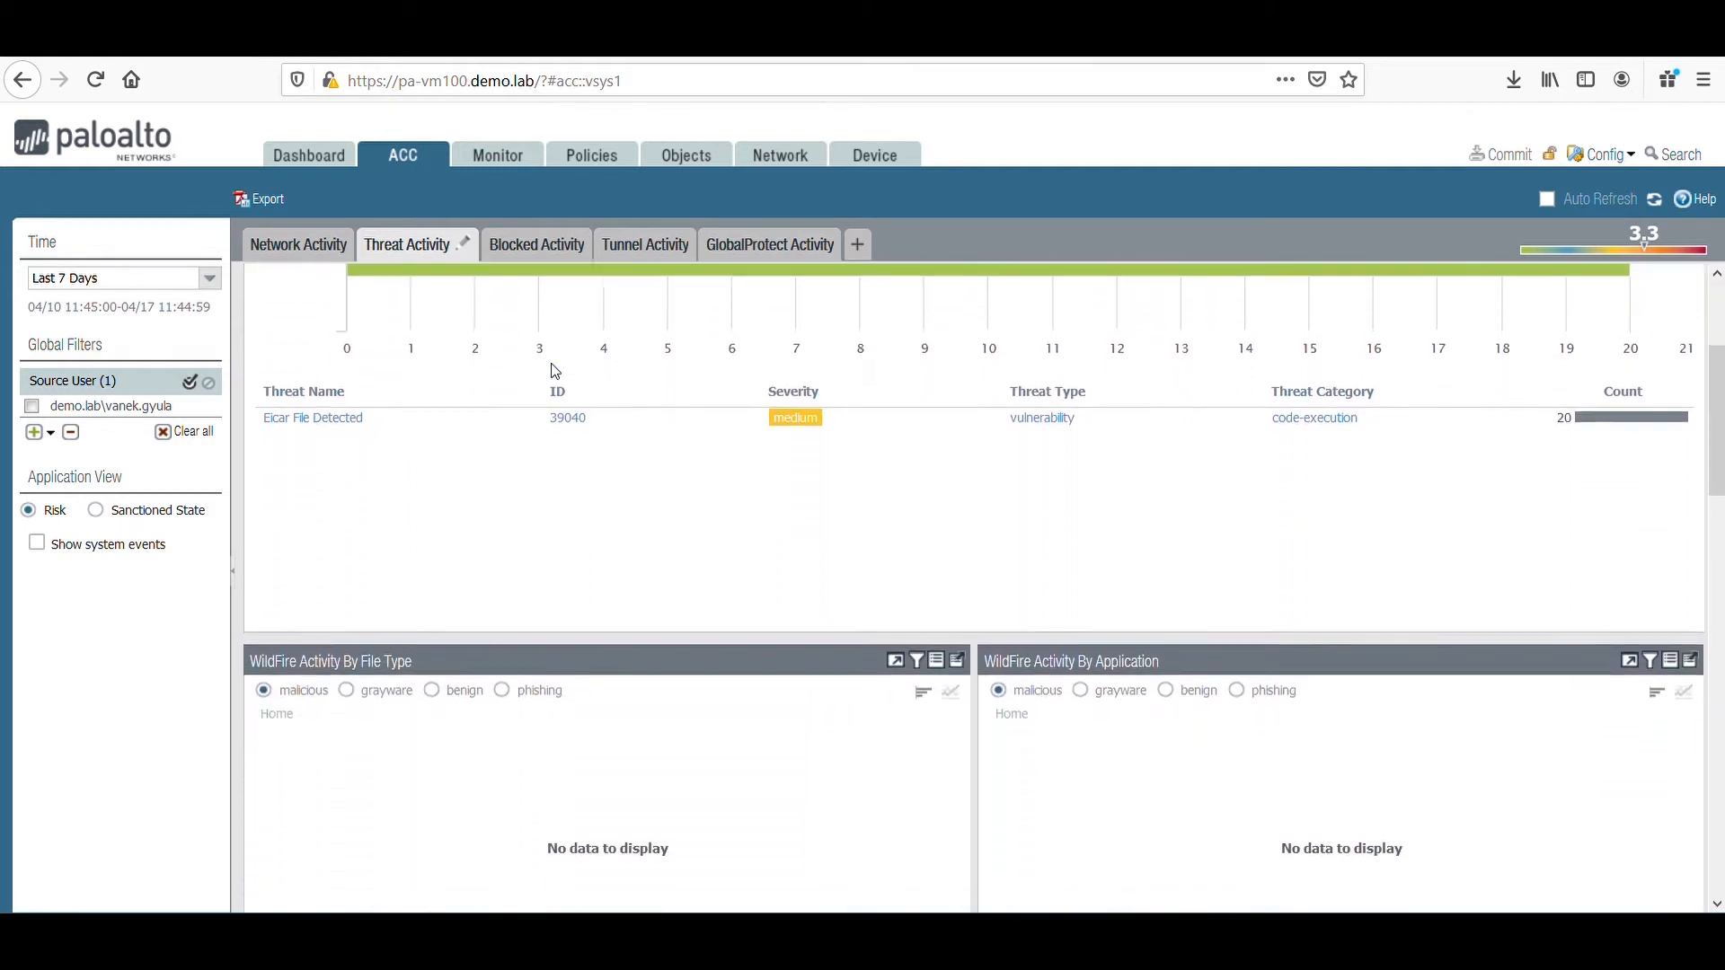
scroll(556, 370, down, 2)
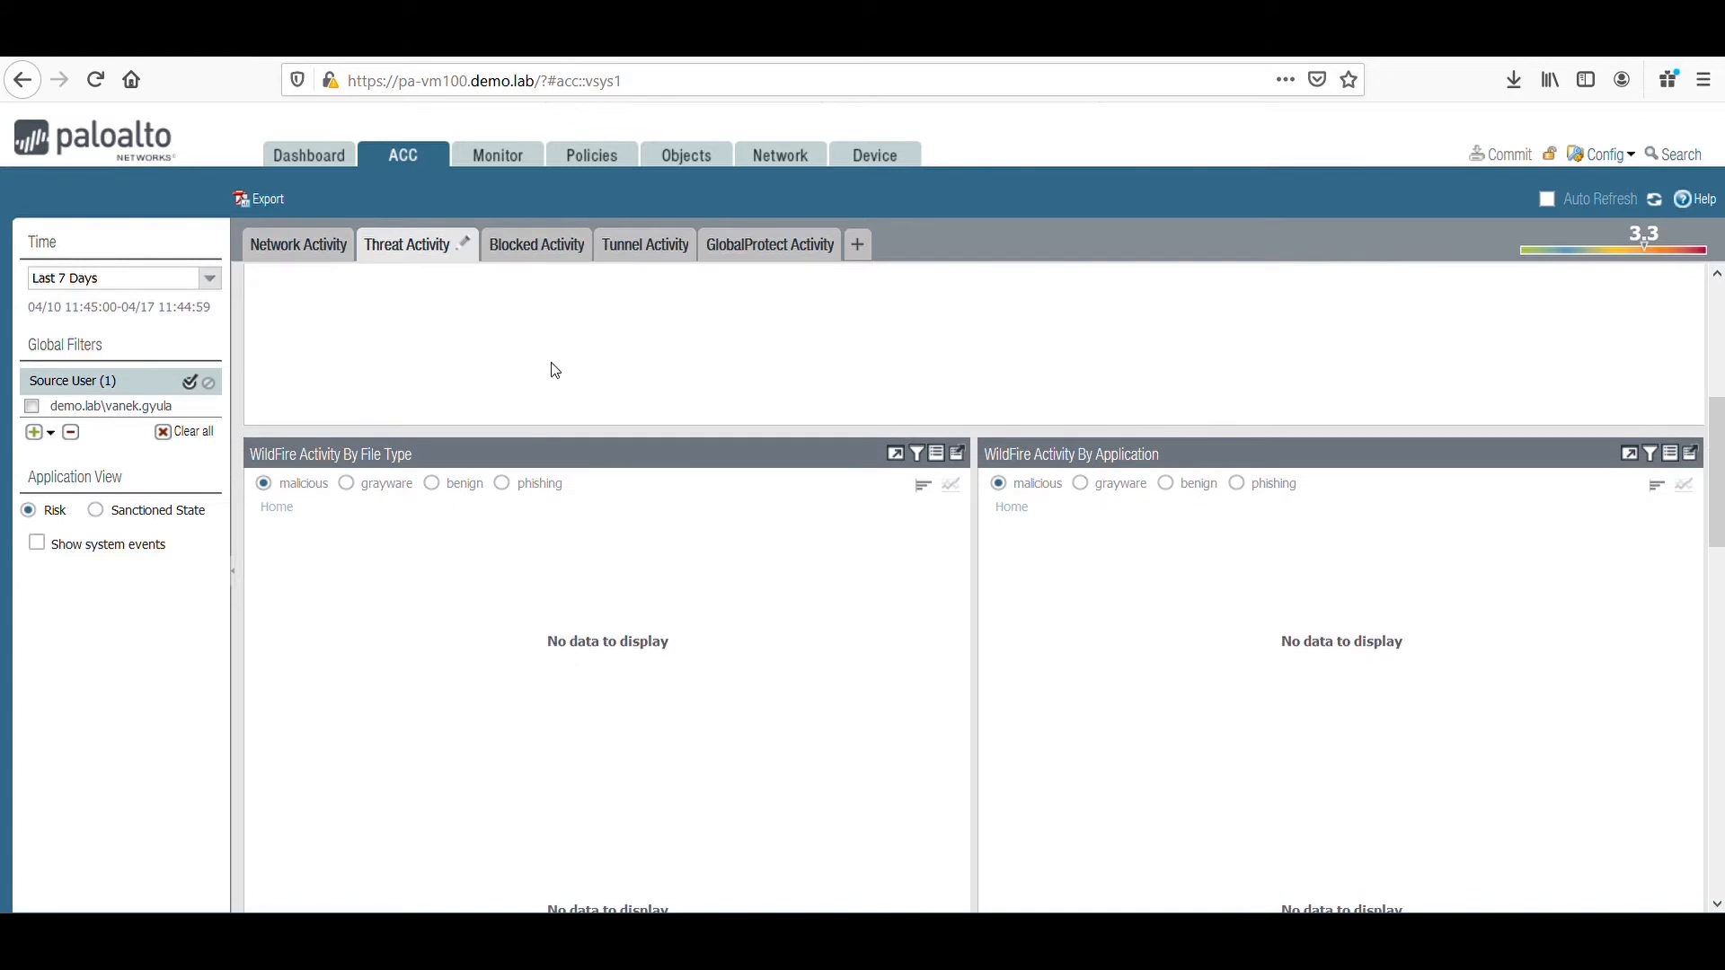
scroll(553, 371, down, 4)
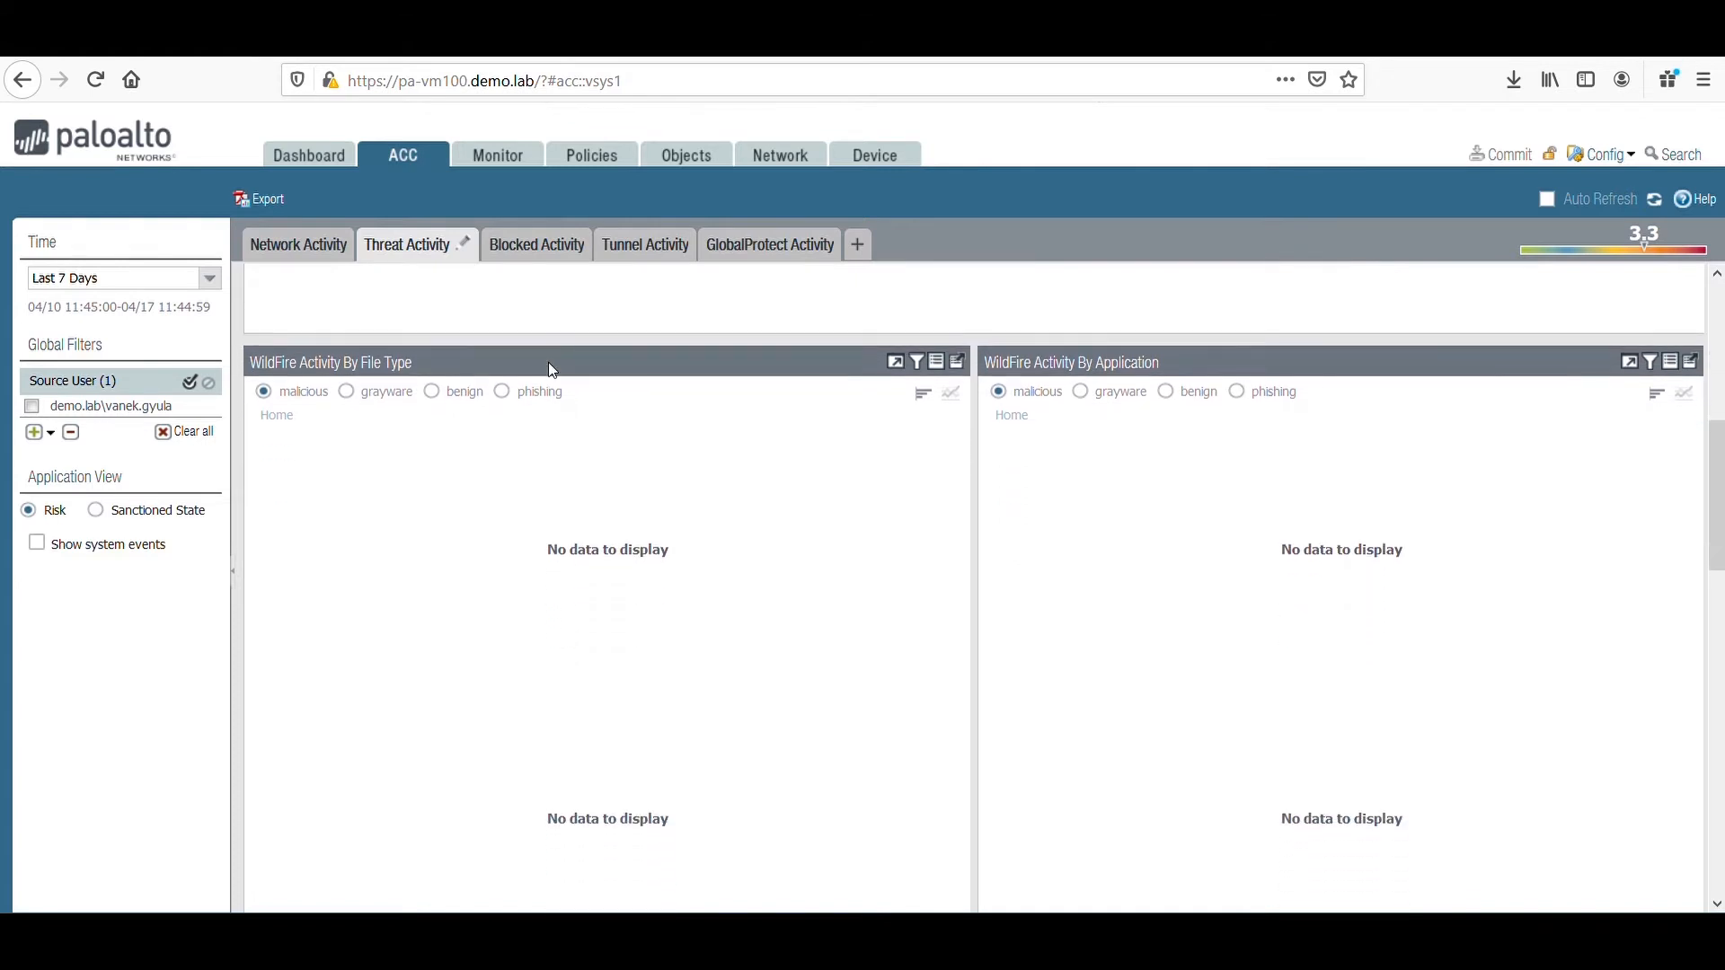
scroll(552, 371, down, 6)
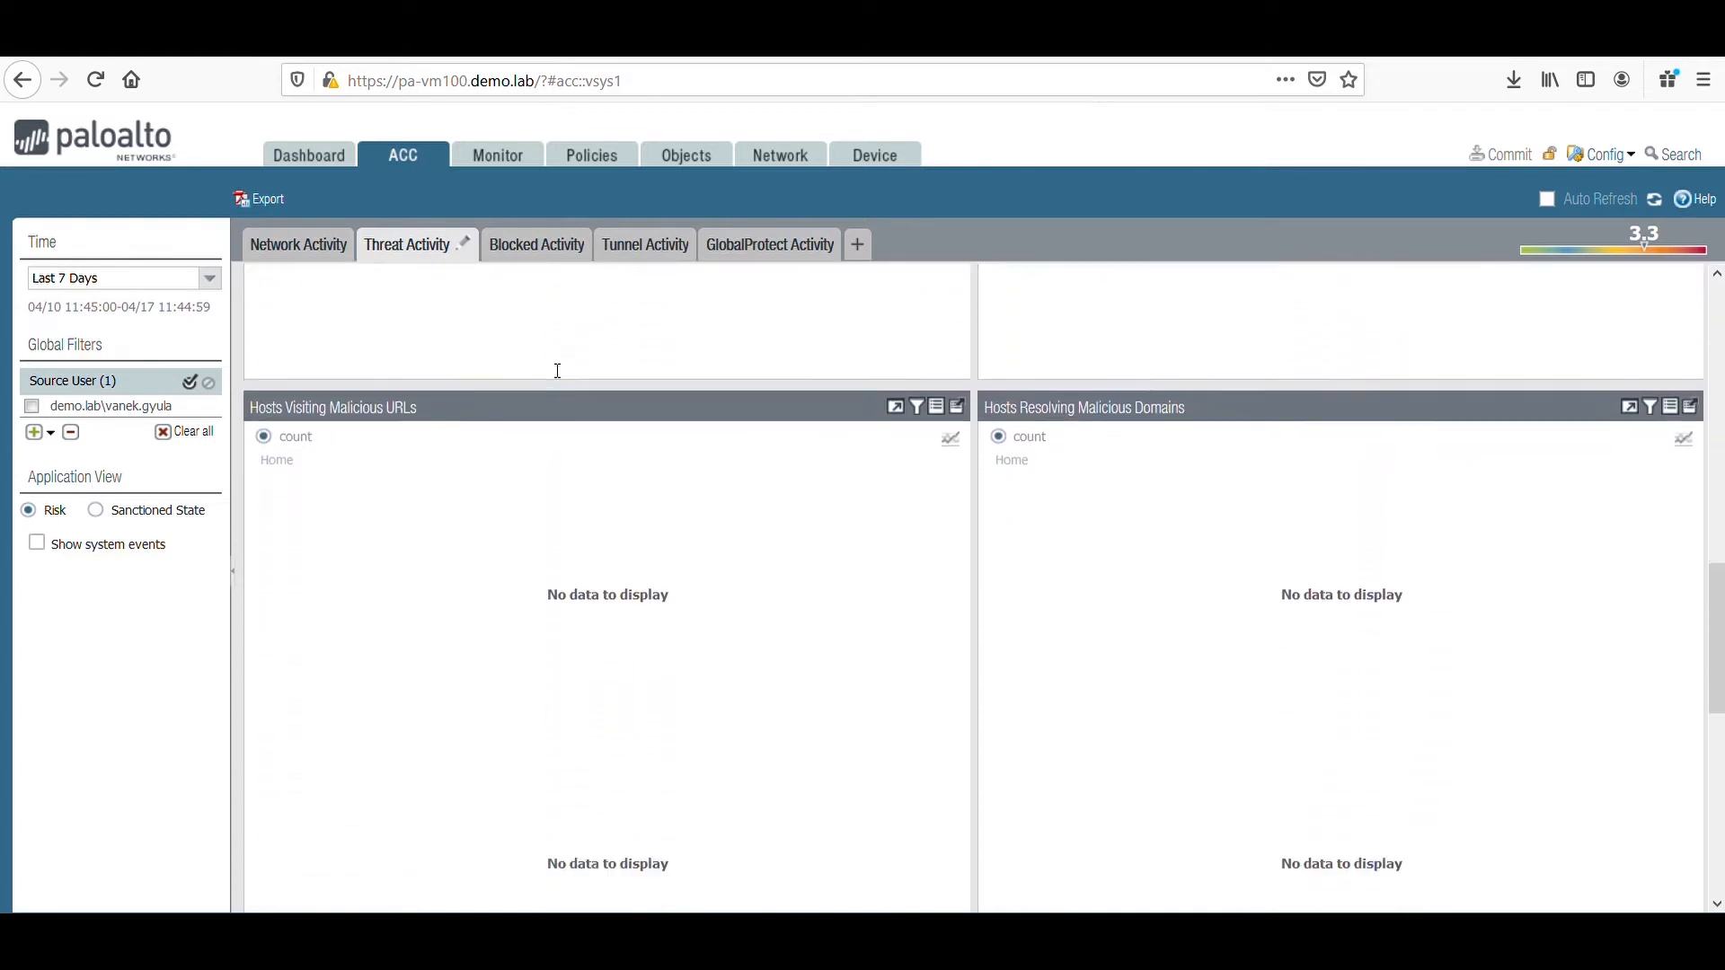
scroll(552, 371, down, 4)
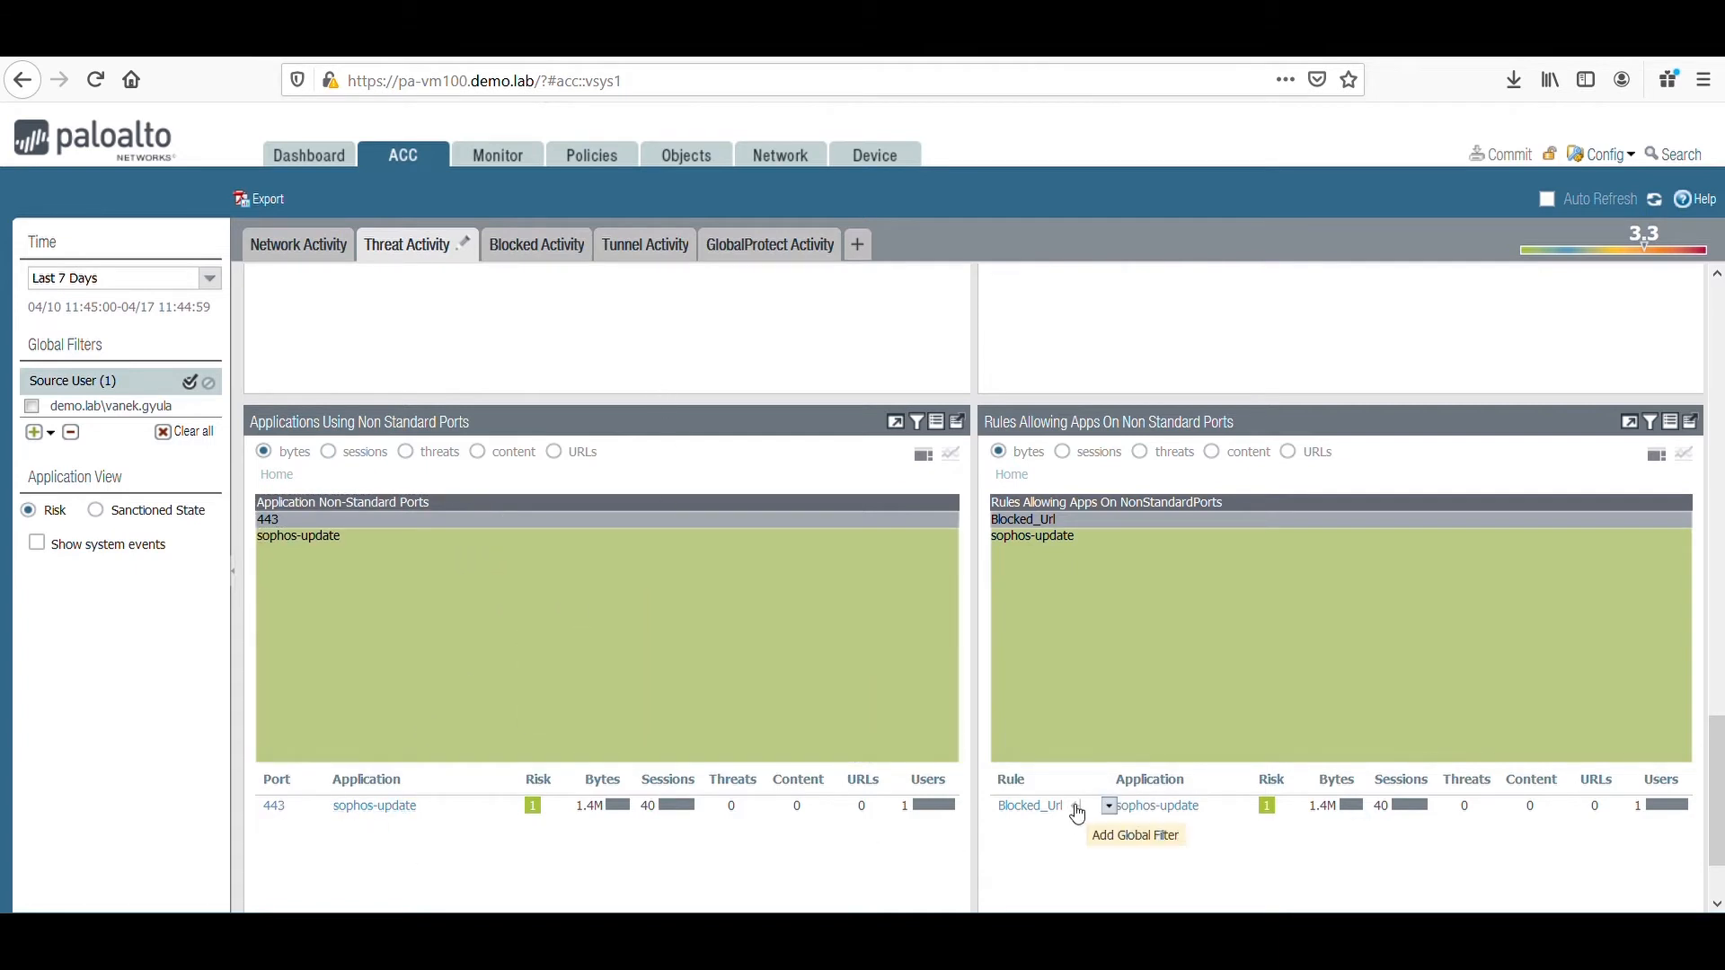
scroll(781, 569, up, 1)
scroll(781, 570, up, 10)
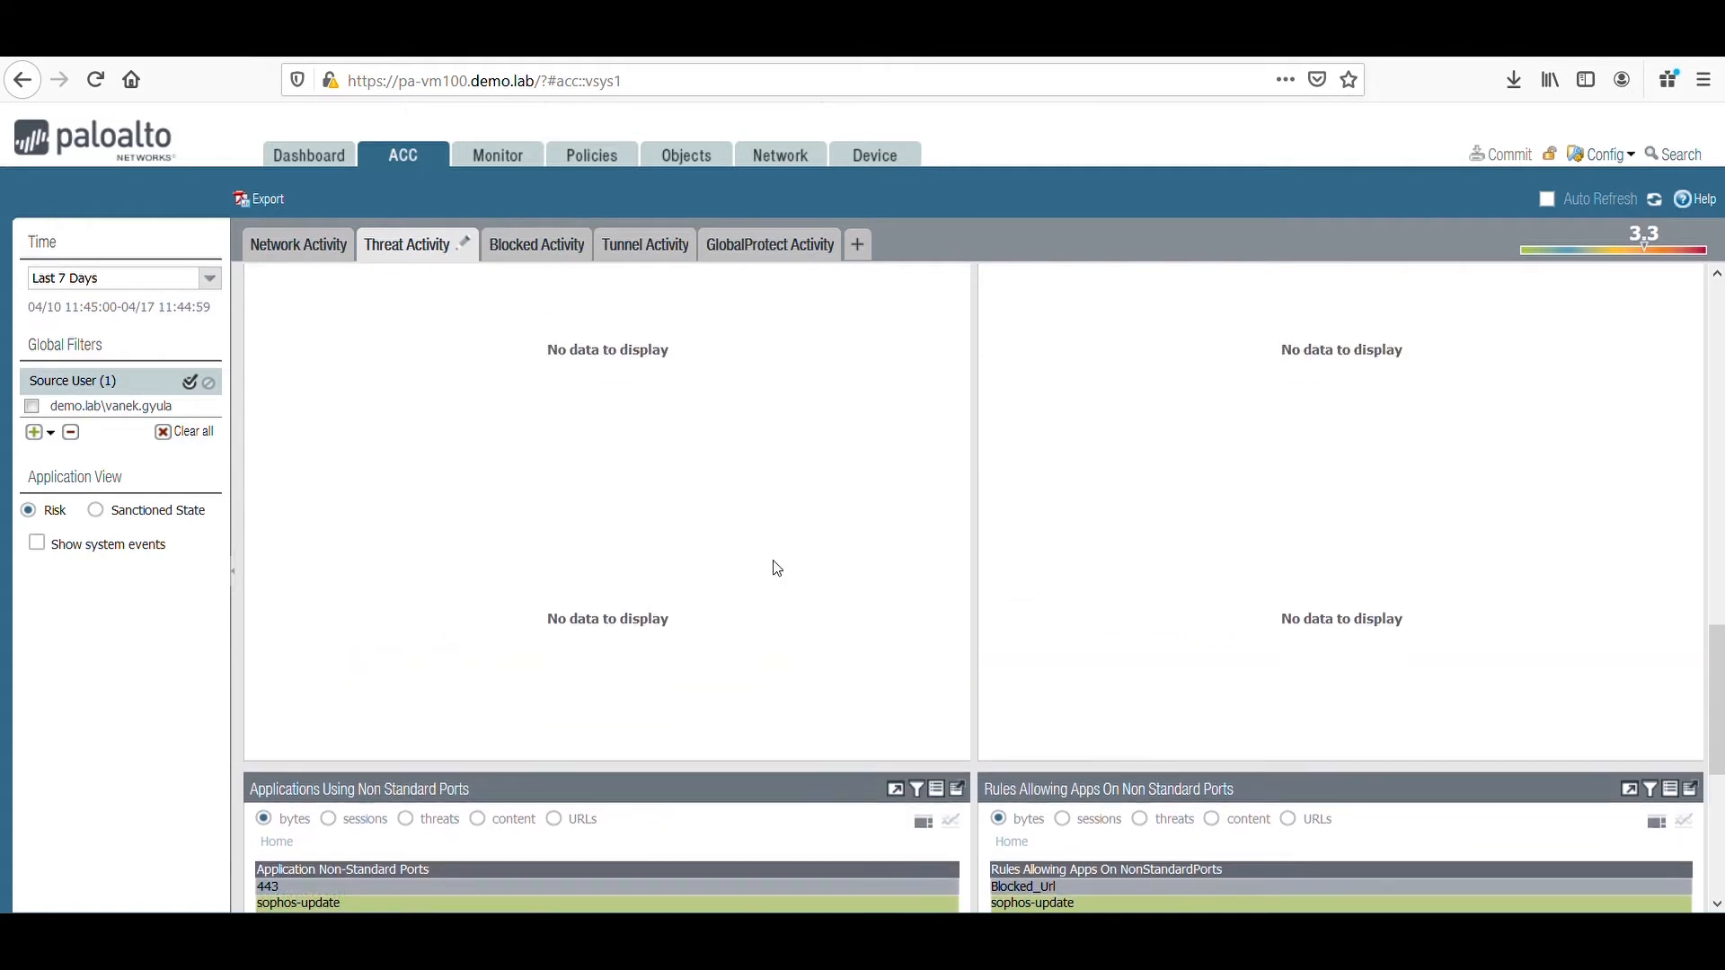
scroll(777, 569, up, 6)
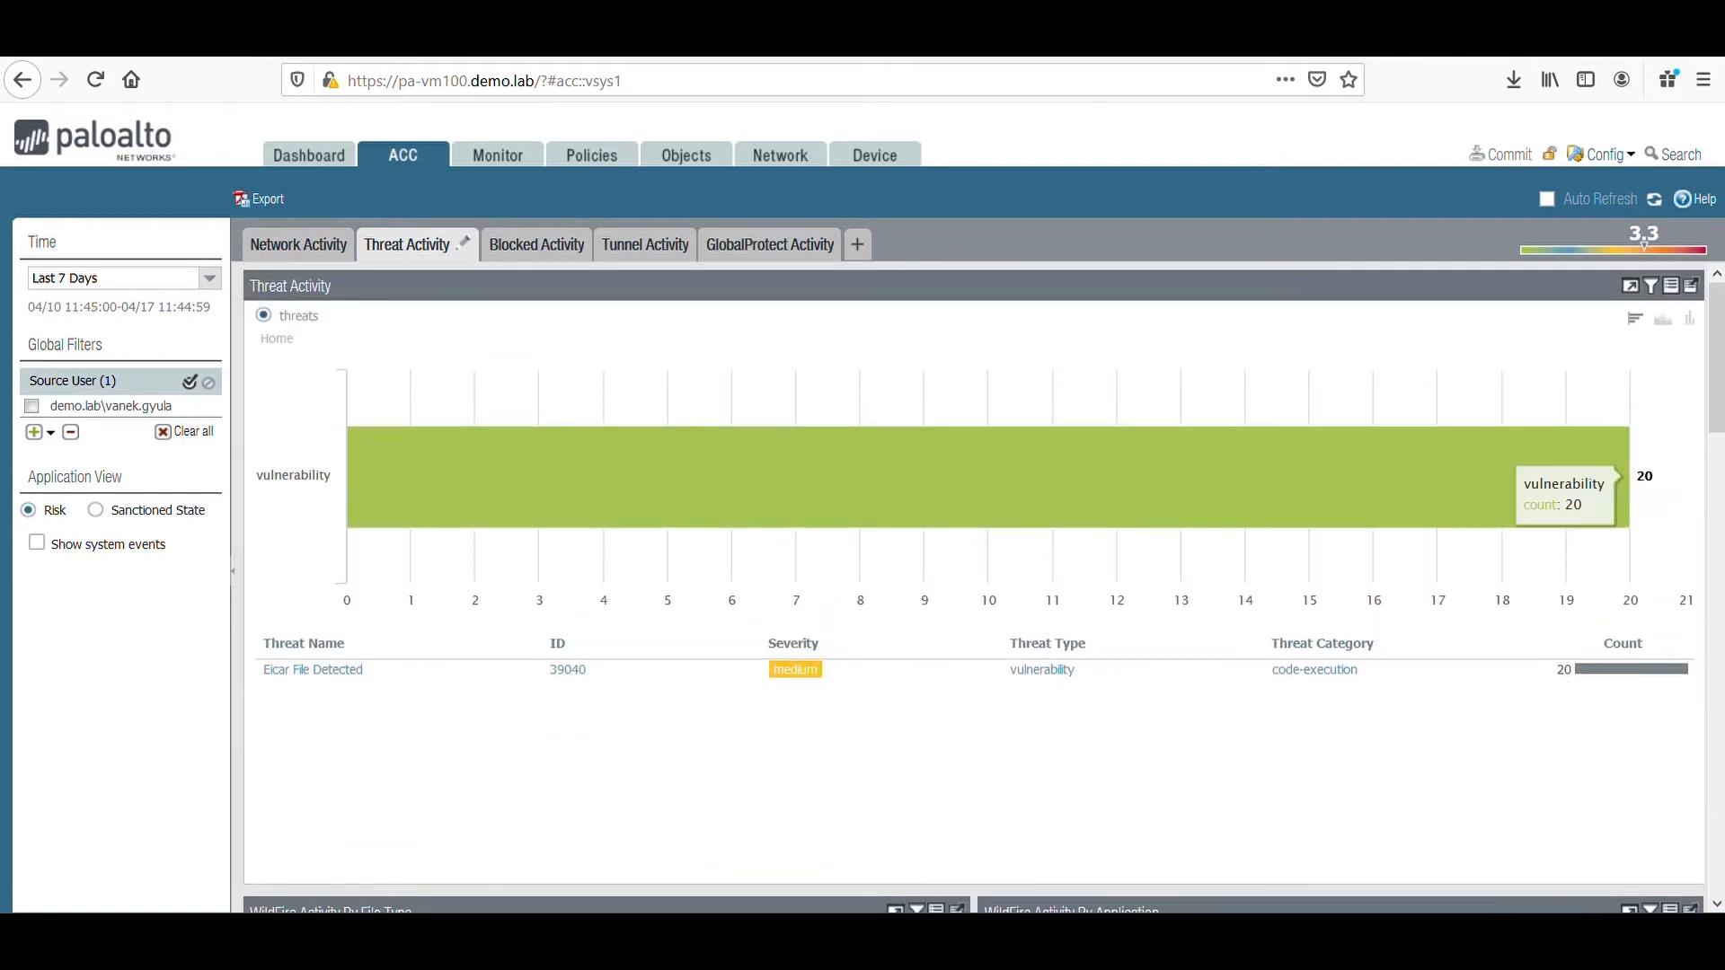
Review the filtered user's blocked activity, covering blocked applications, users, threats, content and the security policies doing the blocking.
click(530, 248)
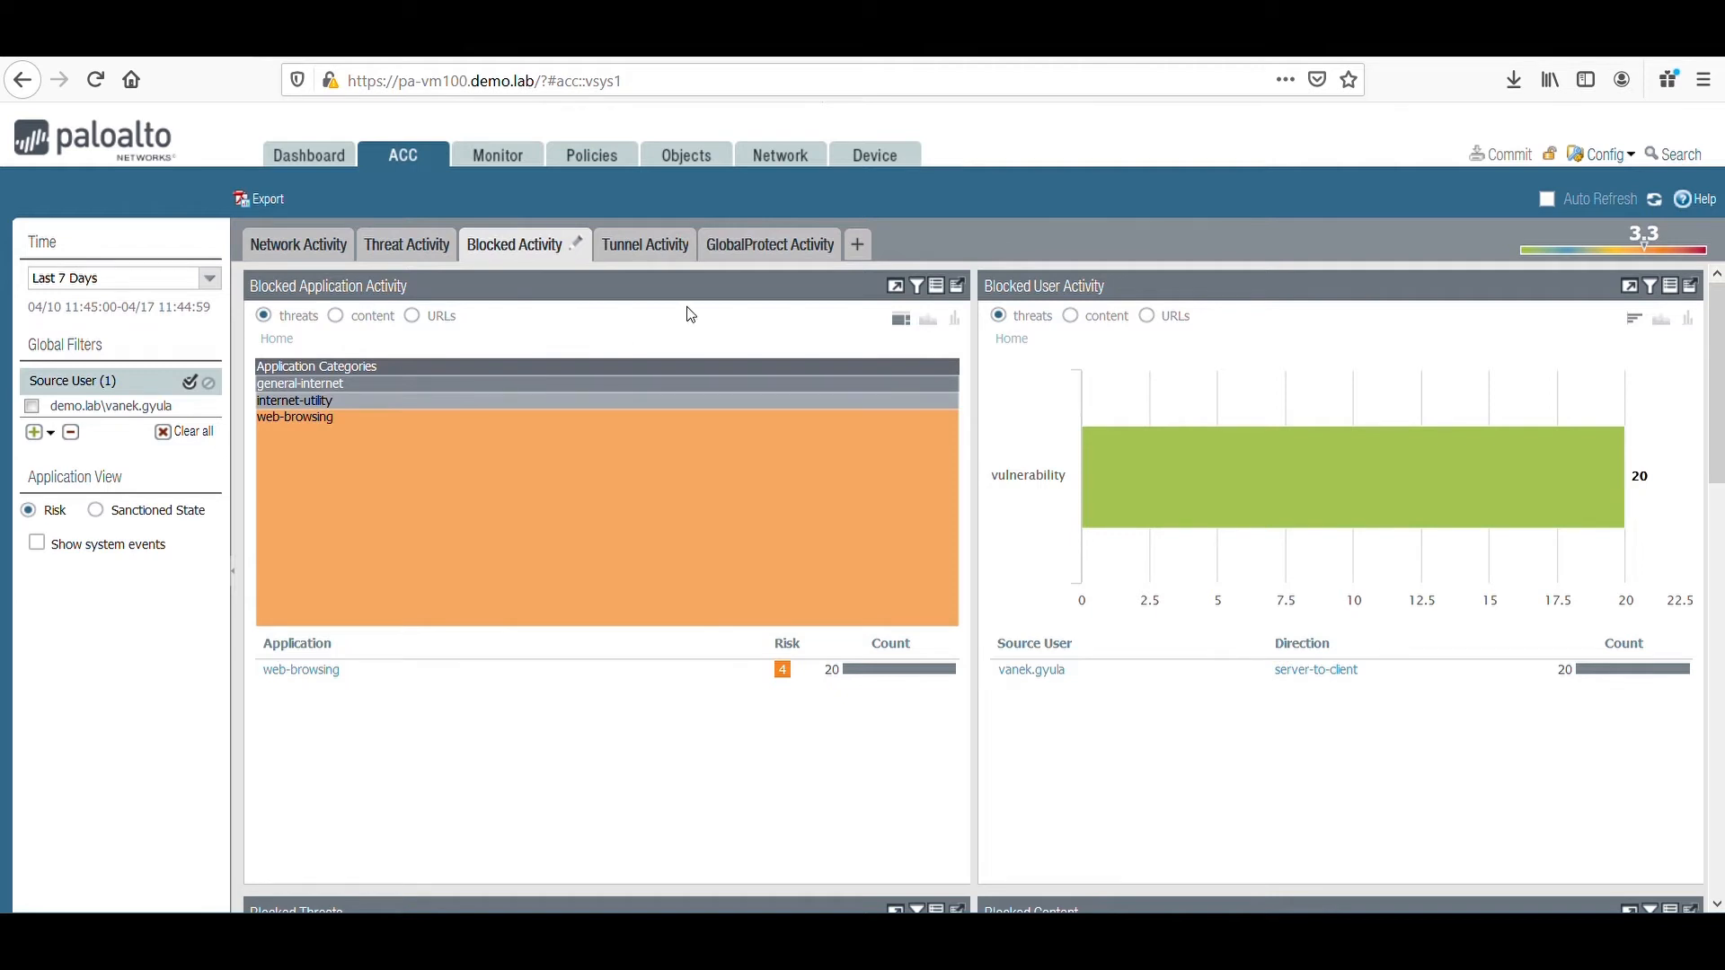
scroll(781, 543, down, 4)
scroll(781, 535, down, 9)
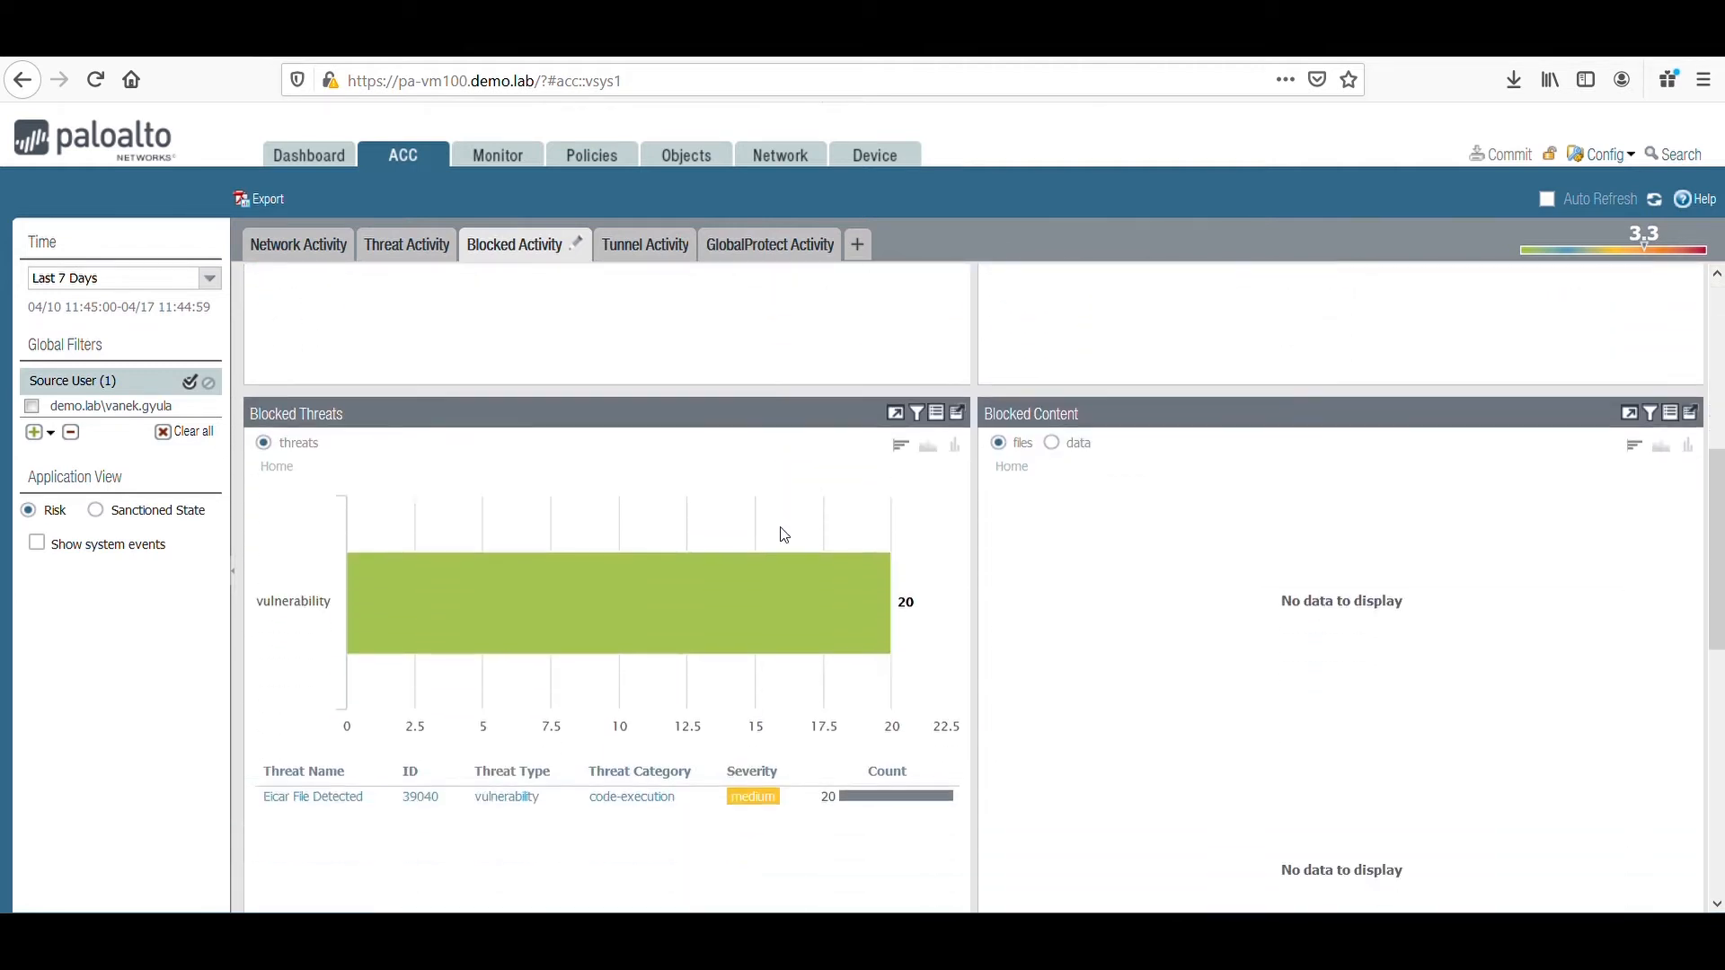
scroll(801, 522, down, 1)
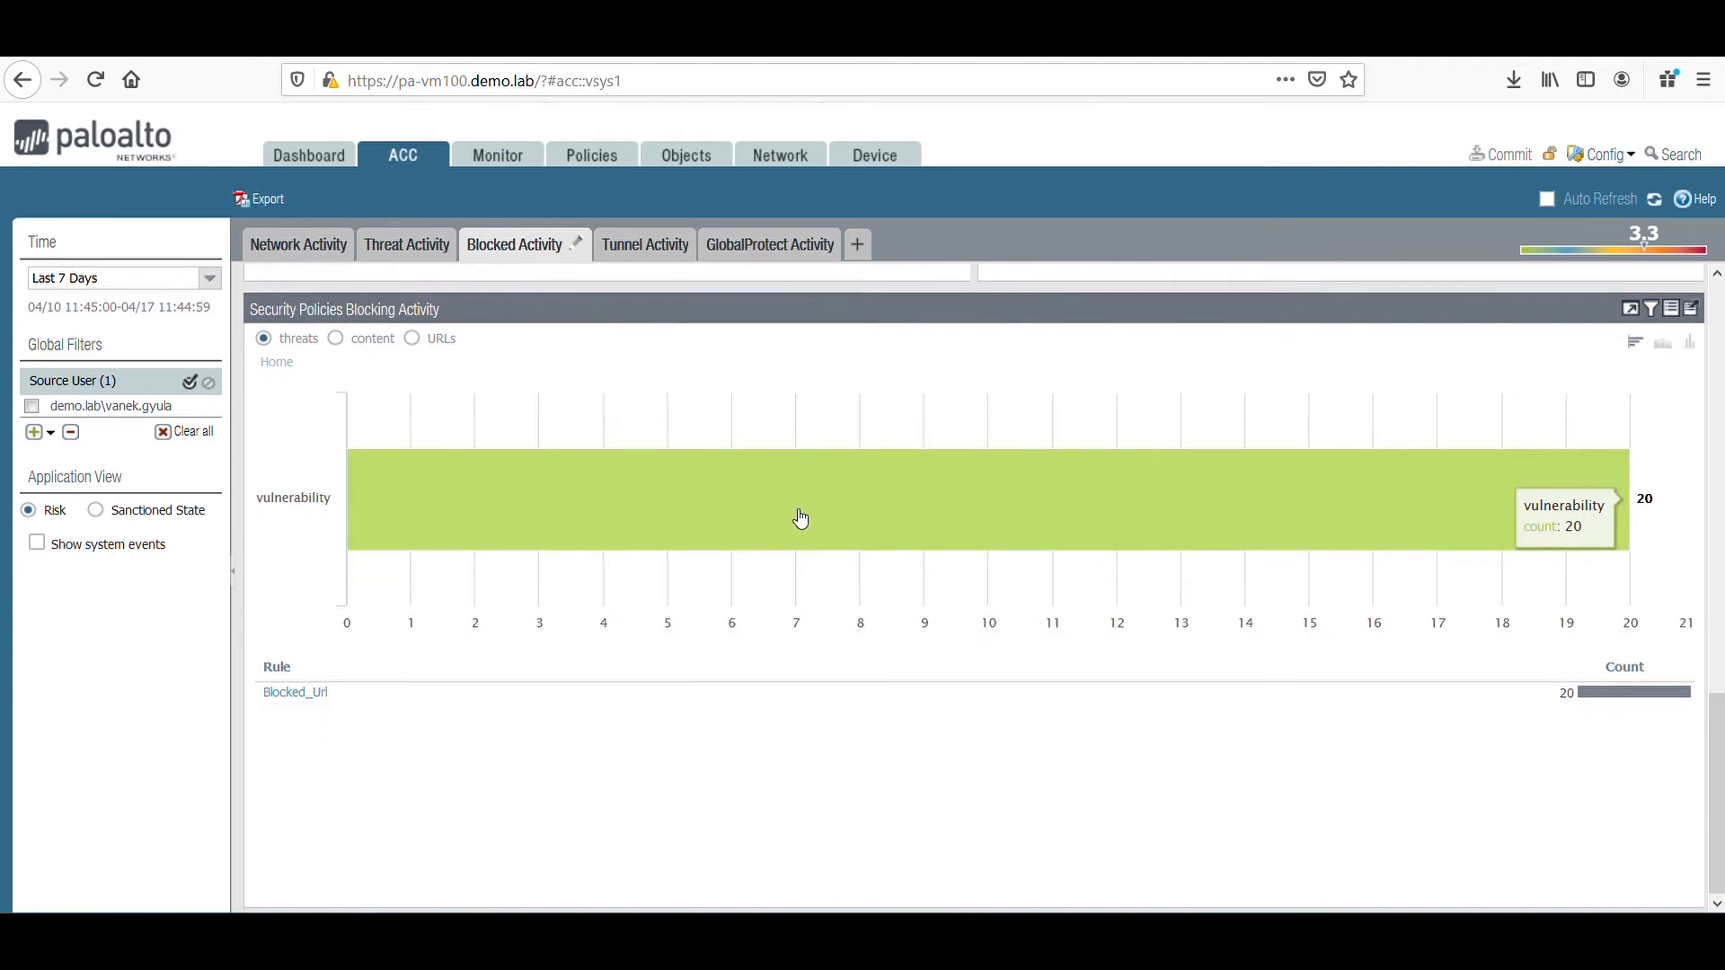
scroll(697, 608, up, 13)
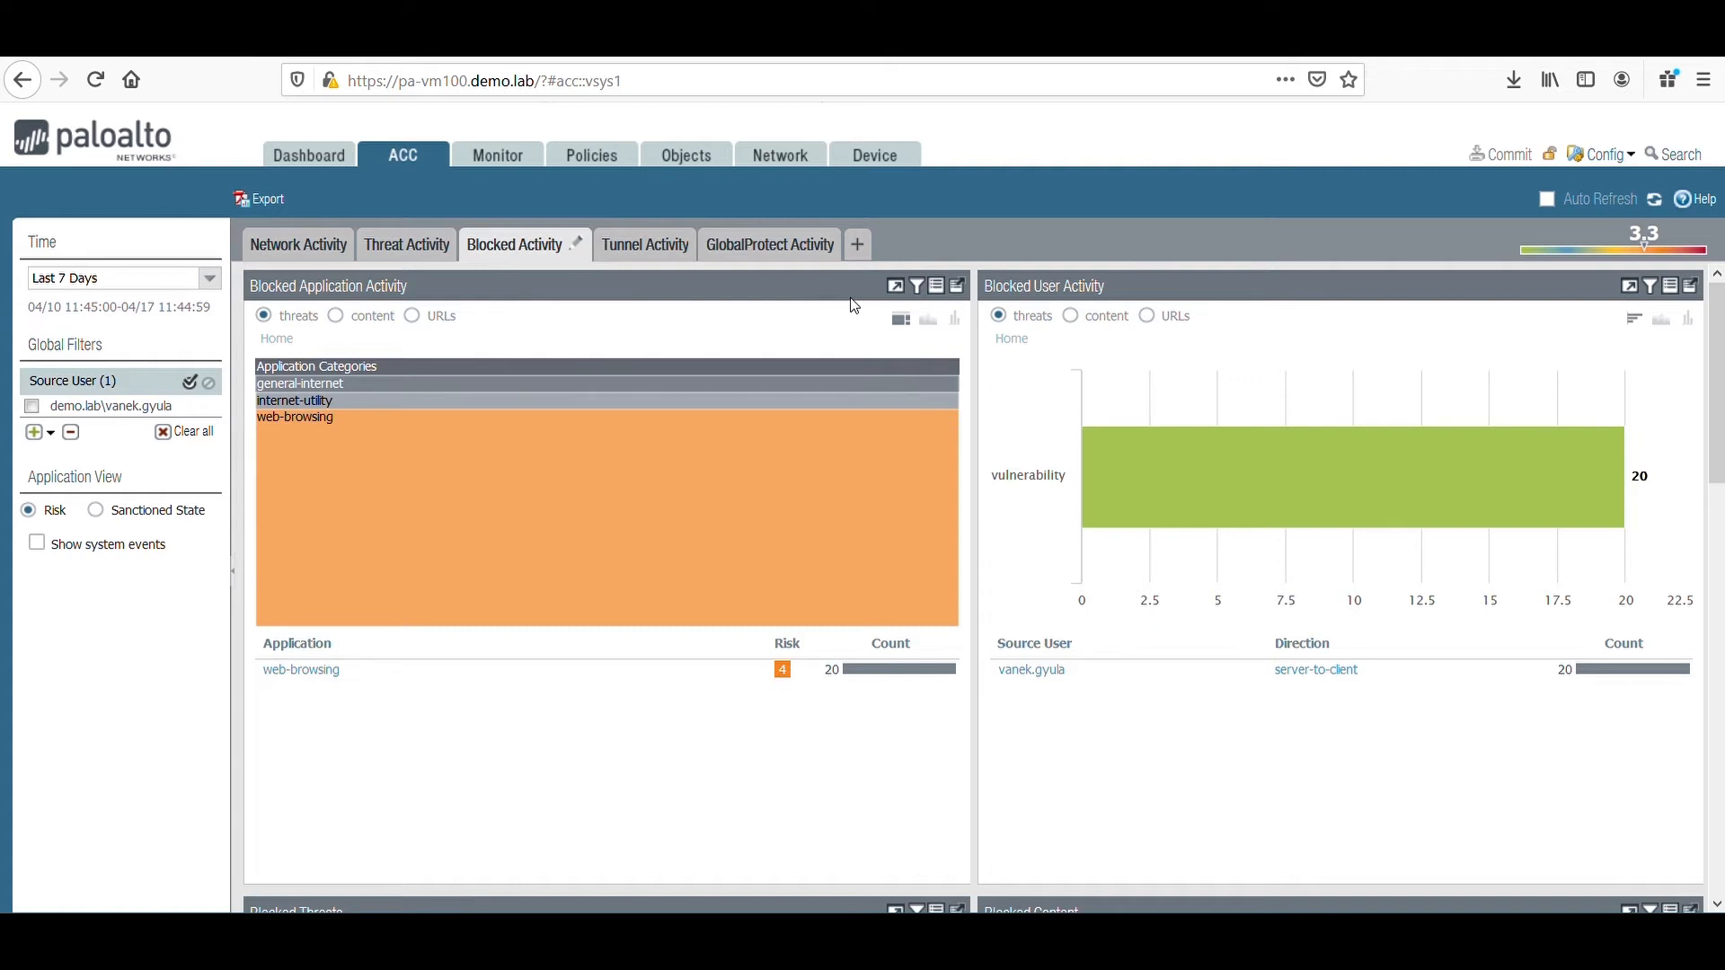
Start a custom ACC tab to examine the list of available widgets, and cancel without adding any.
click(876, 254)
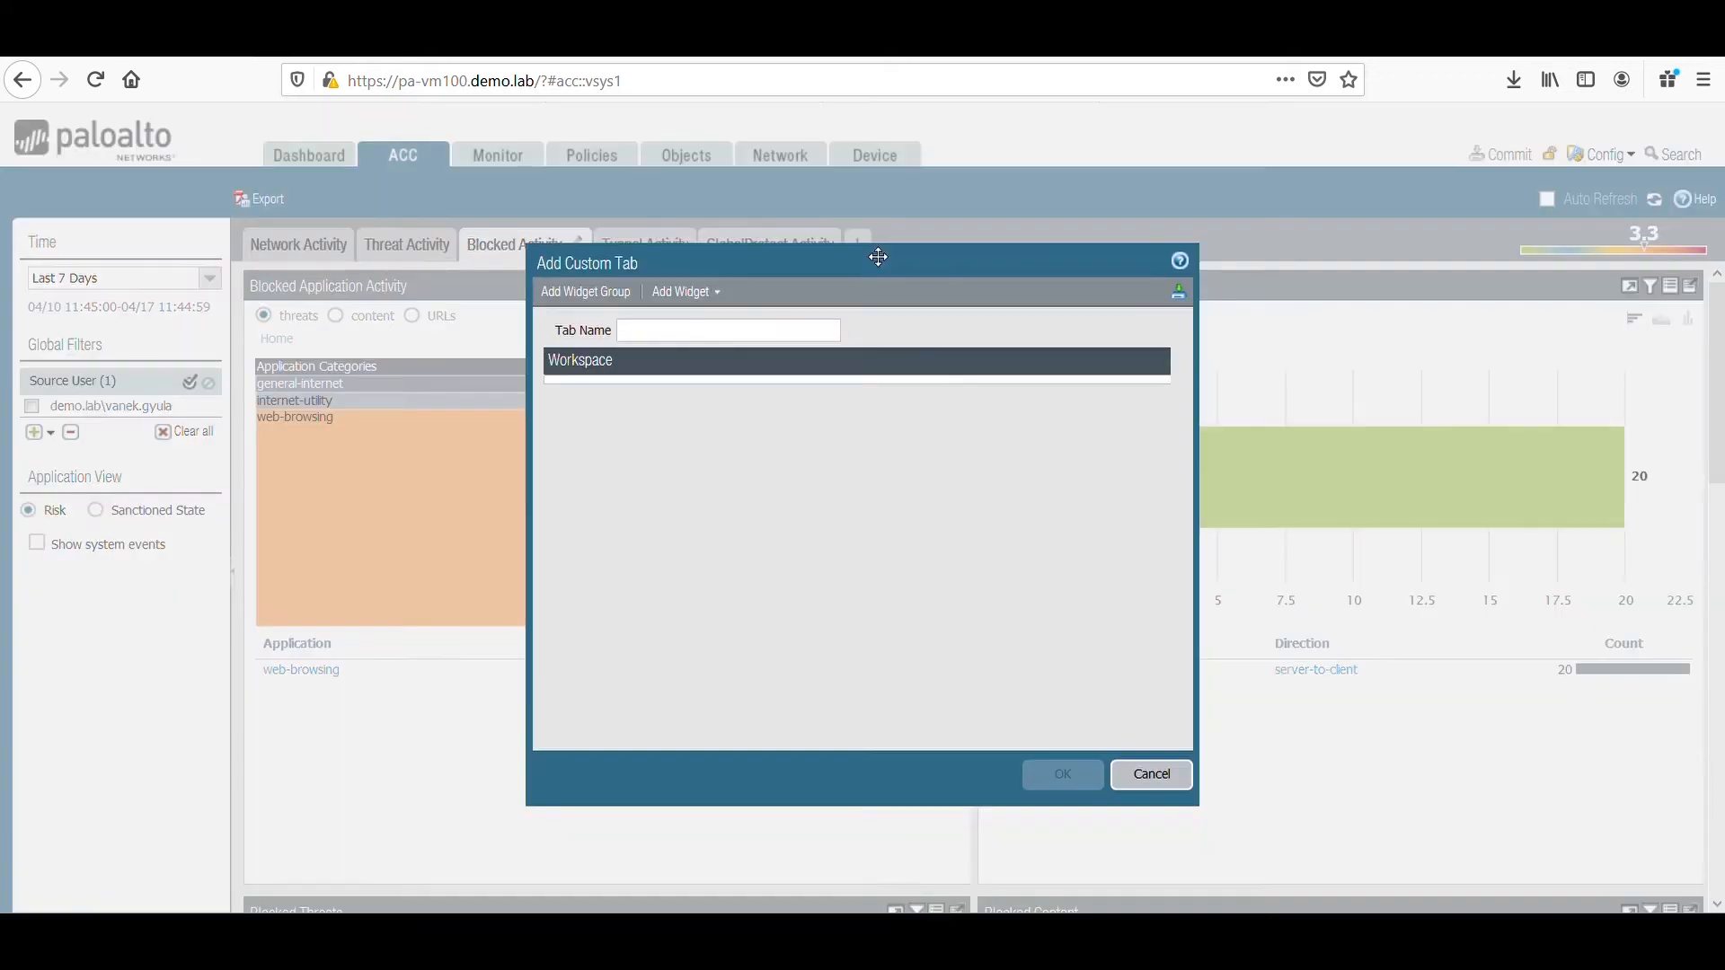
click(728, 303)
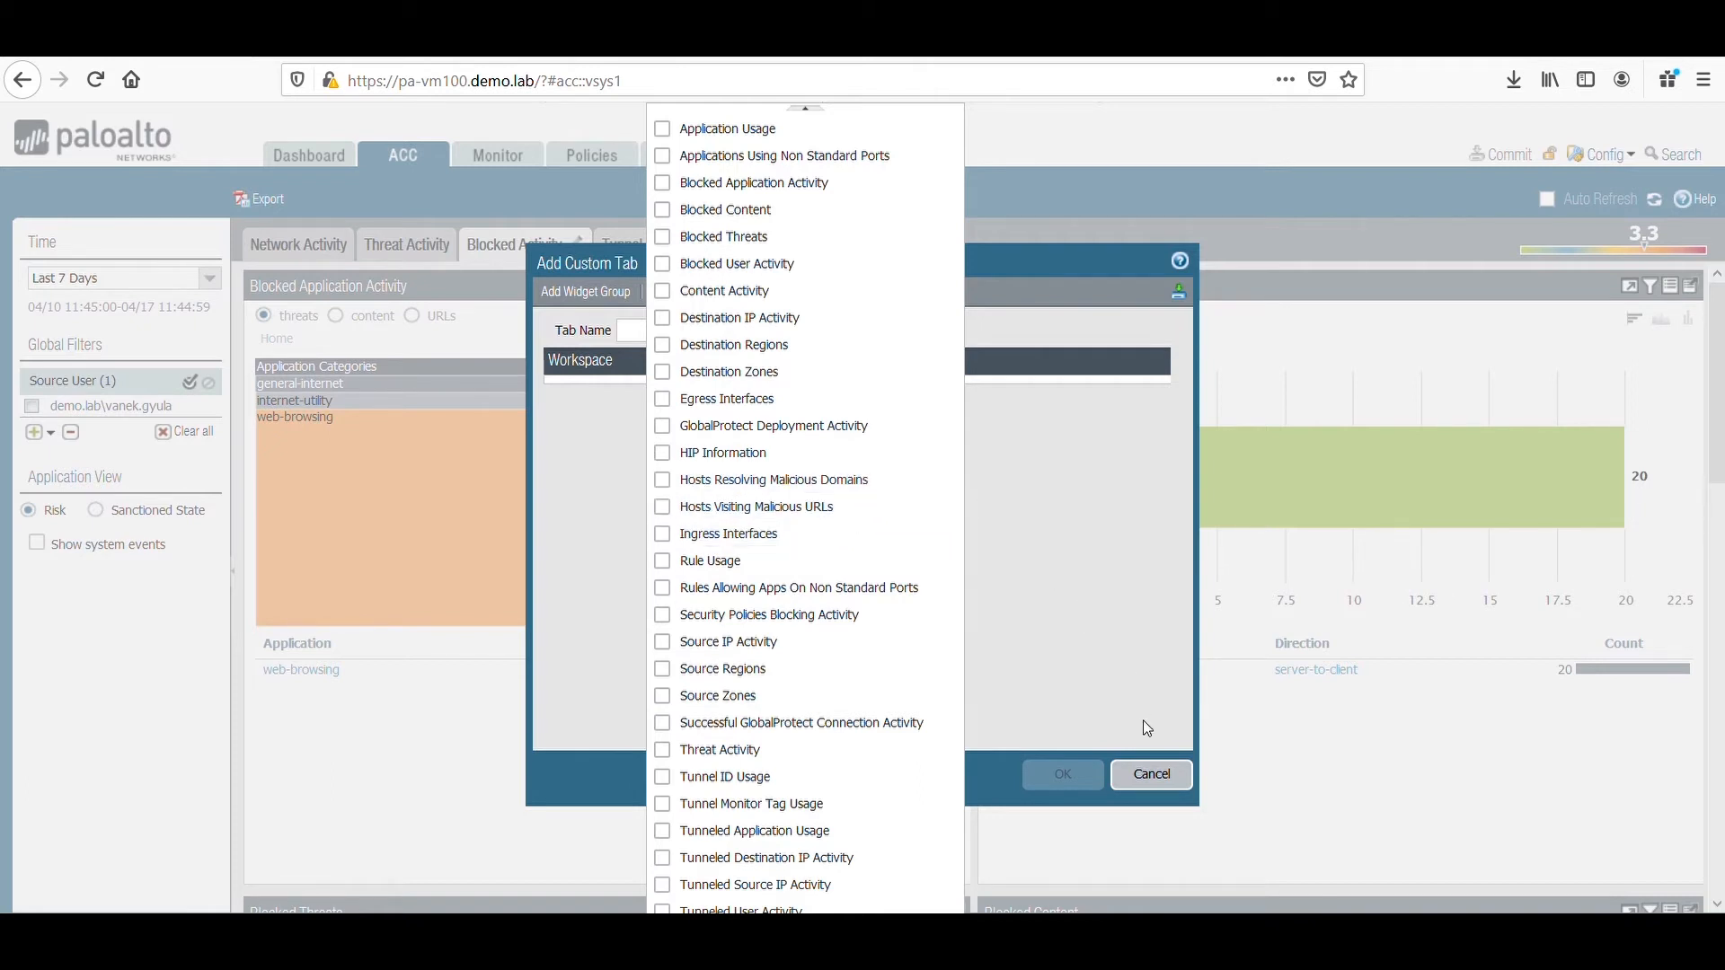
click(1154, 777)
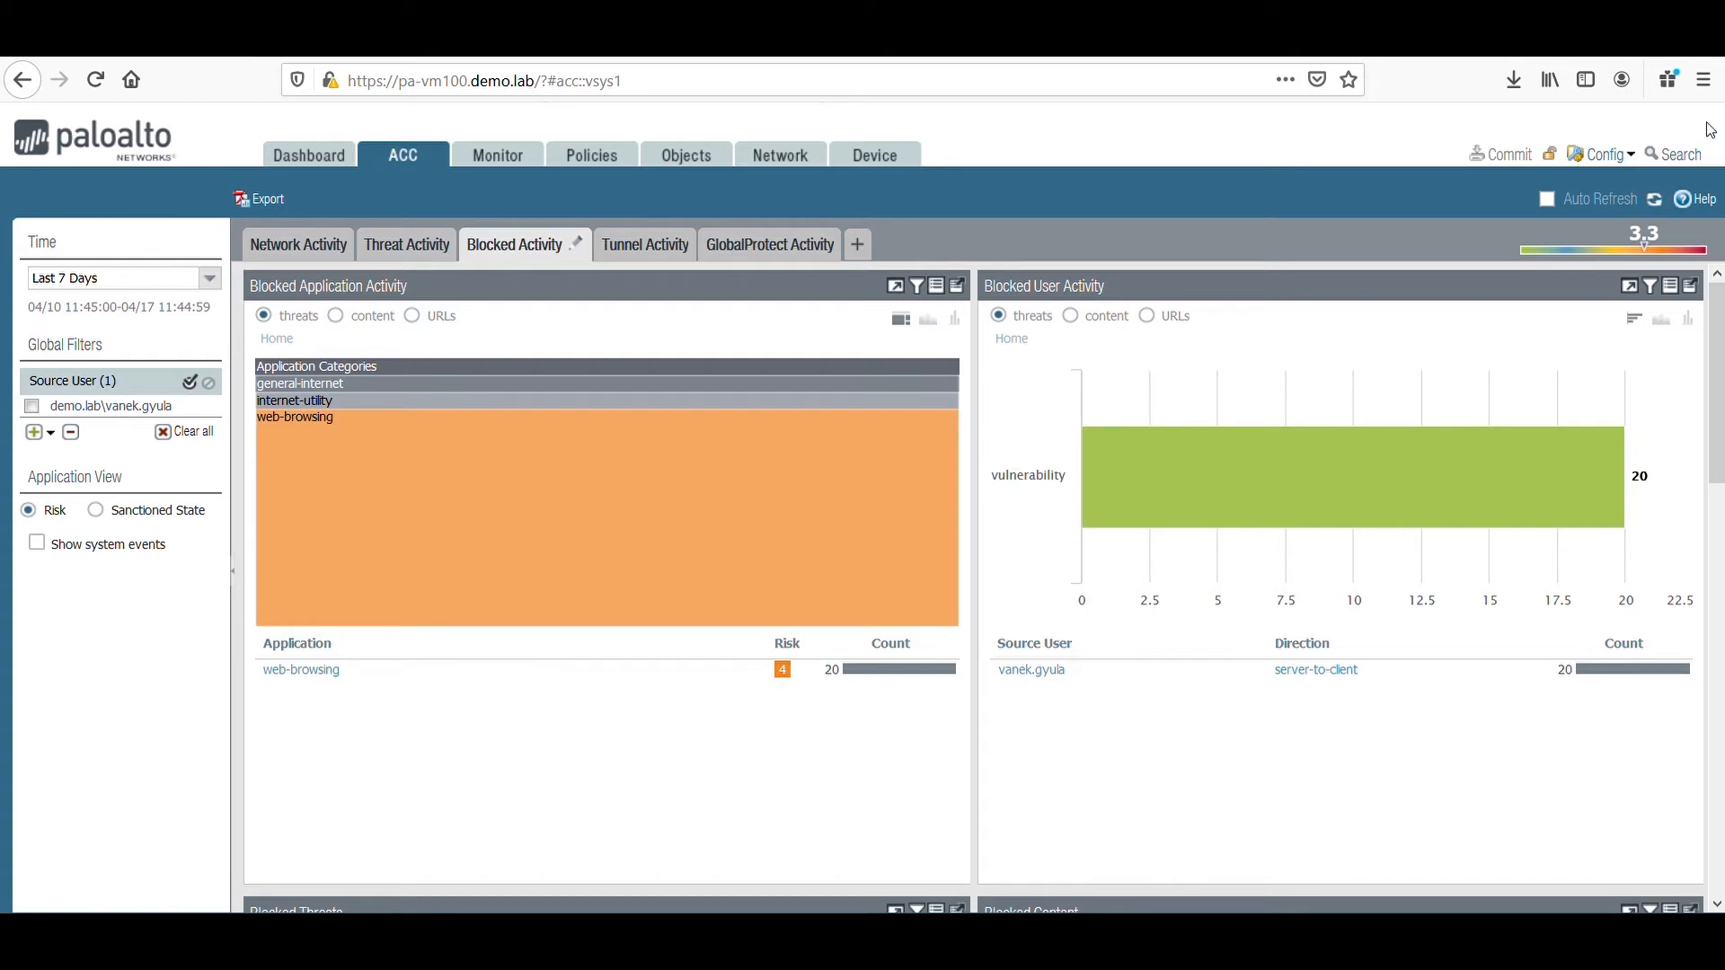
Reopen the Global Find results, preview the Watch Risky Apps security rule, and go to it in the security rulebase.
click(1674, 153)
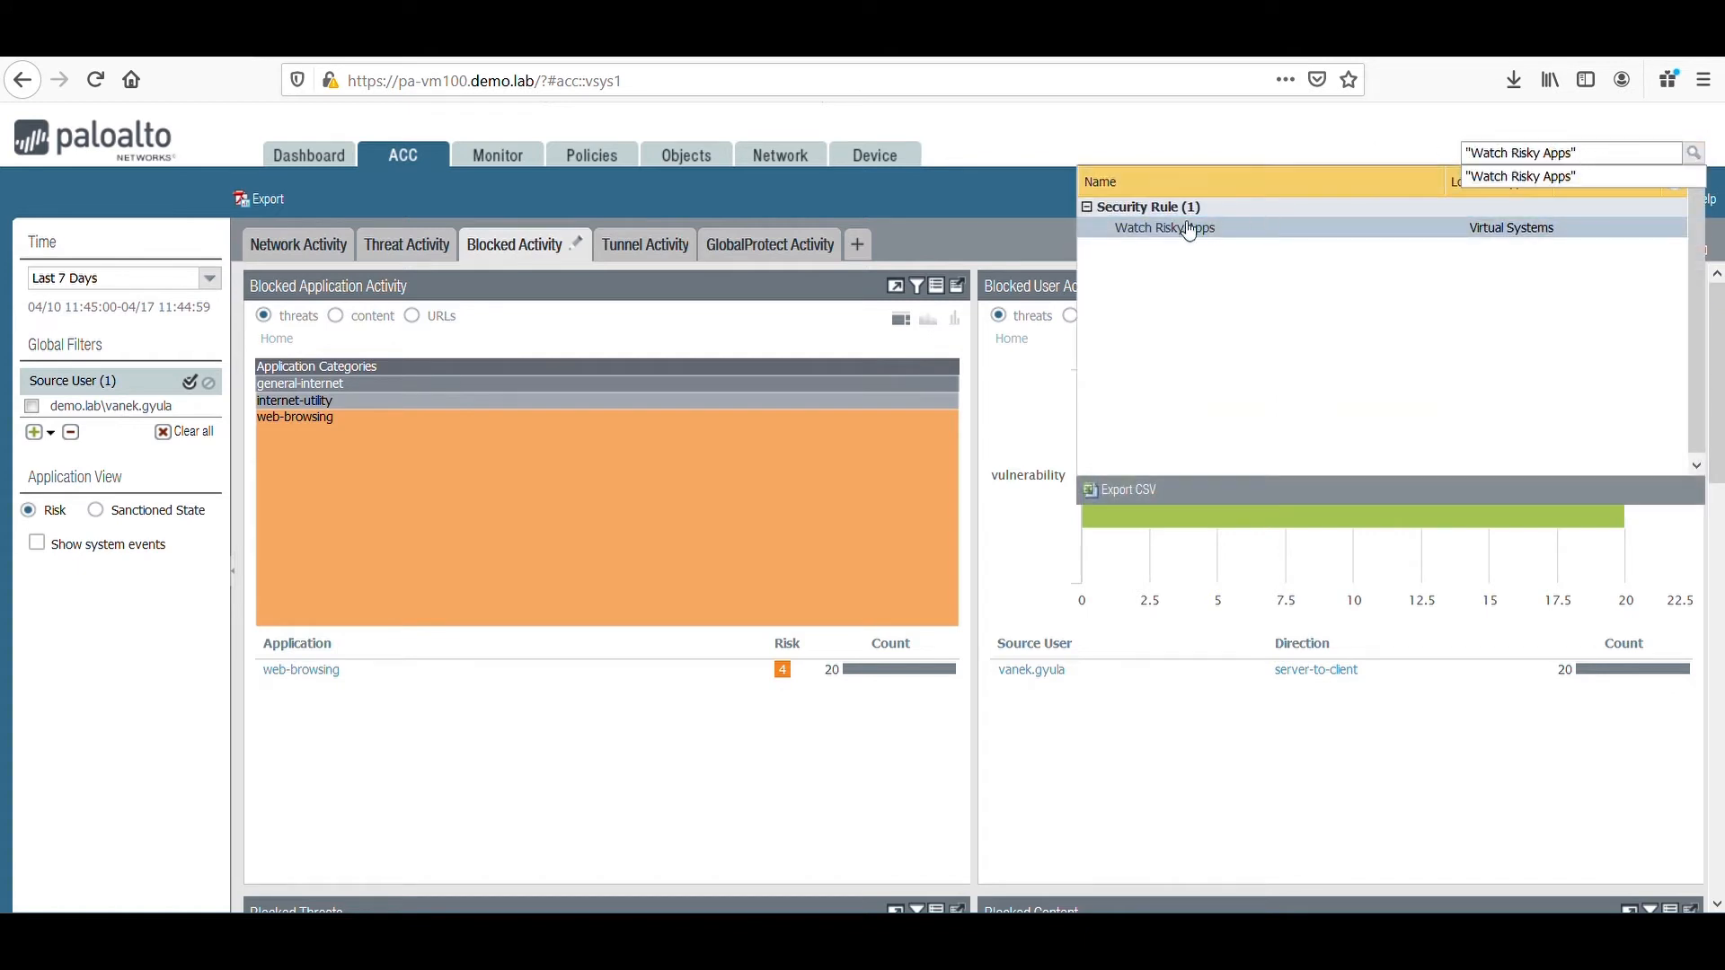
mouse_move(1176, 239)
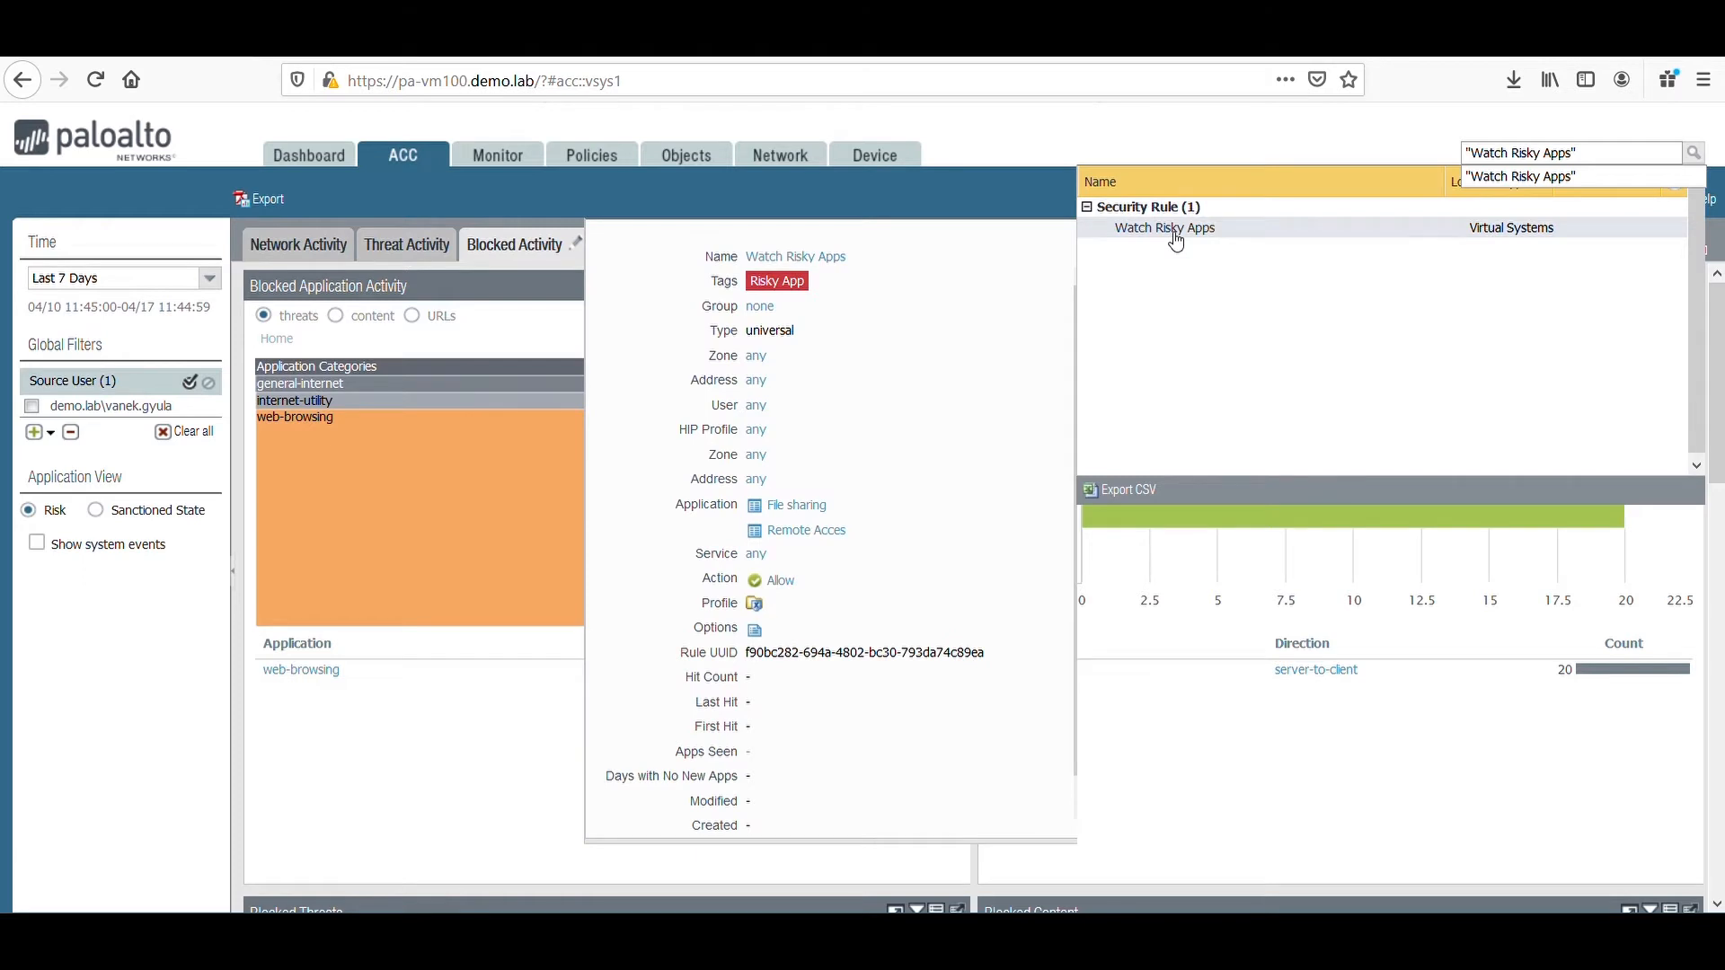
click(1176, 239)
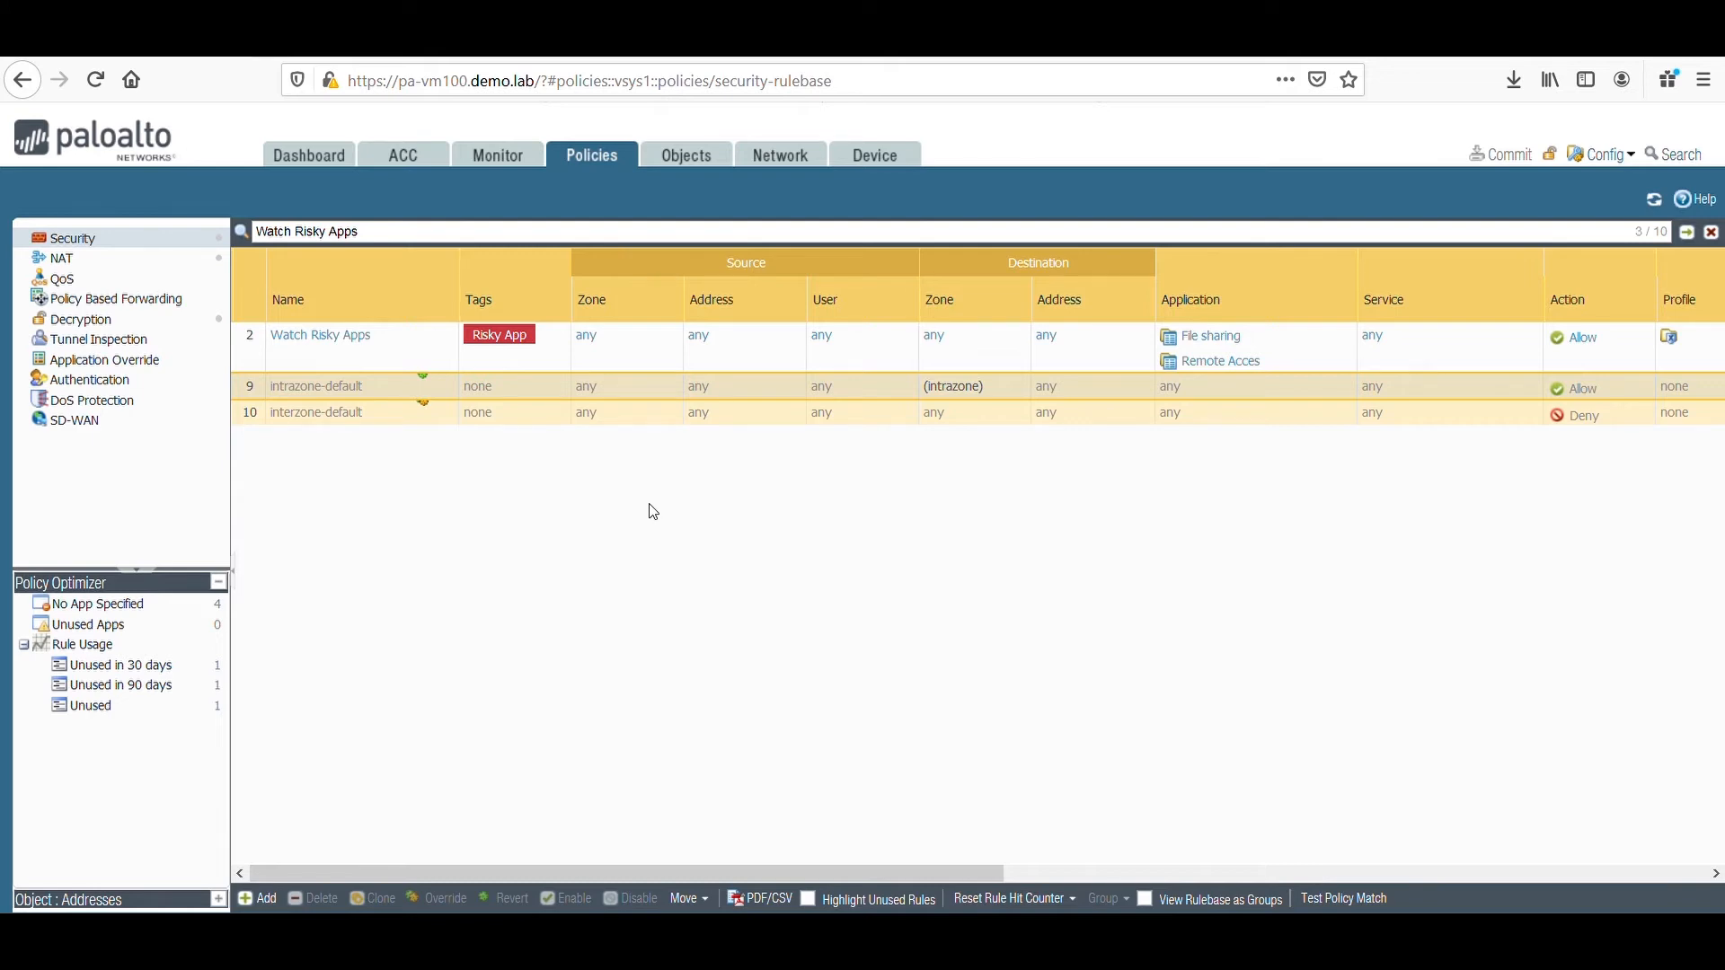
Clear the rulebase filter to list all security rules, and review their rule usage columns.
click(1713, 233)
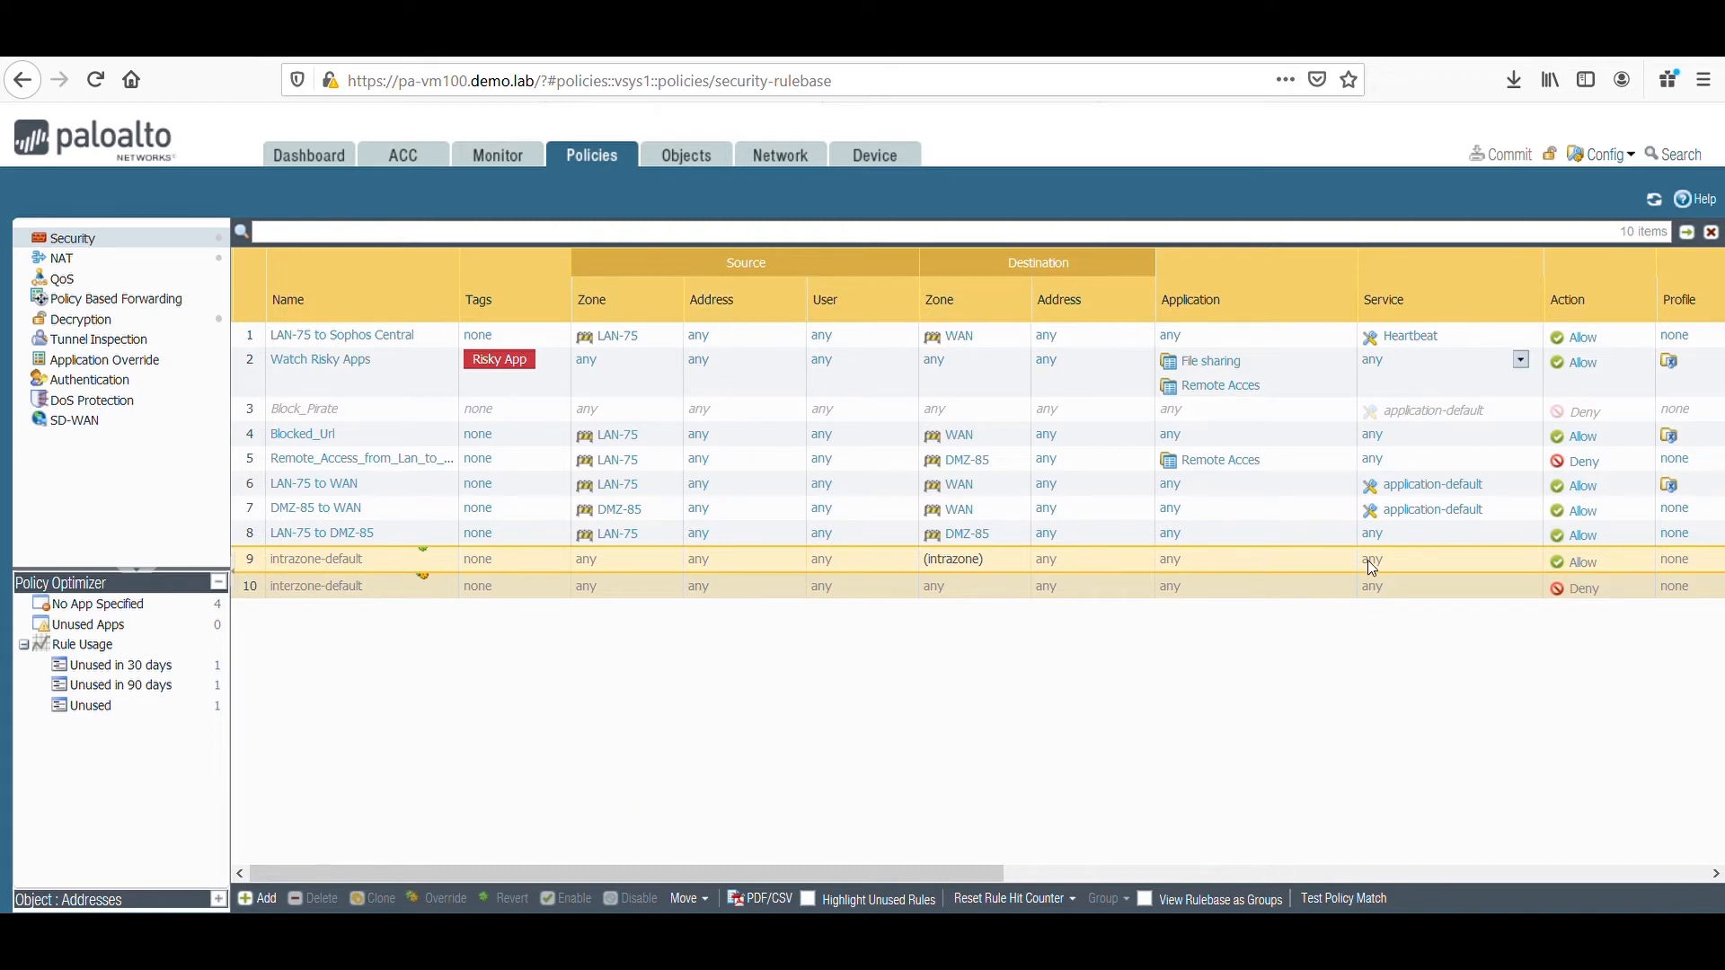
drag(1000, 873, 1478, 849)
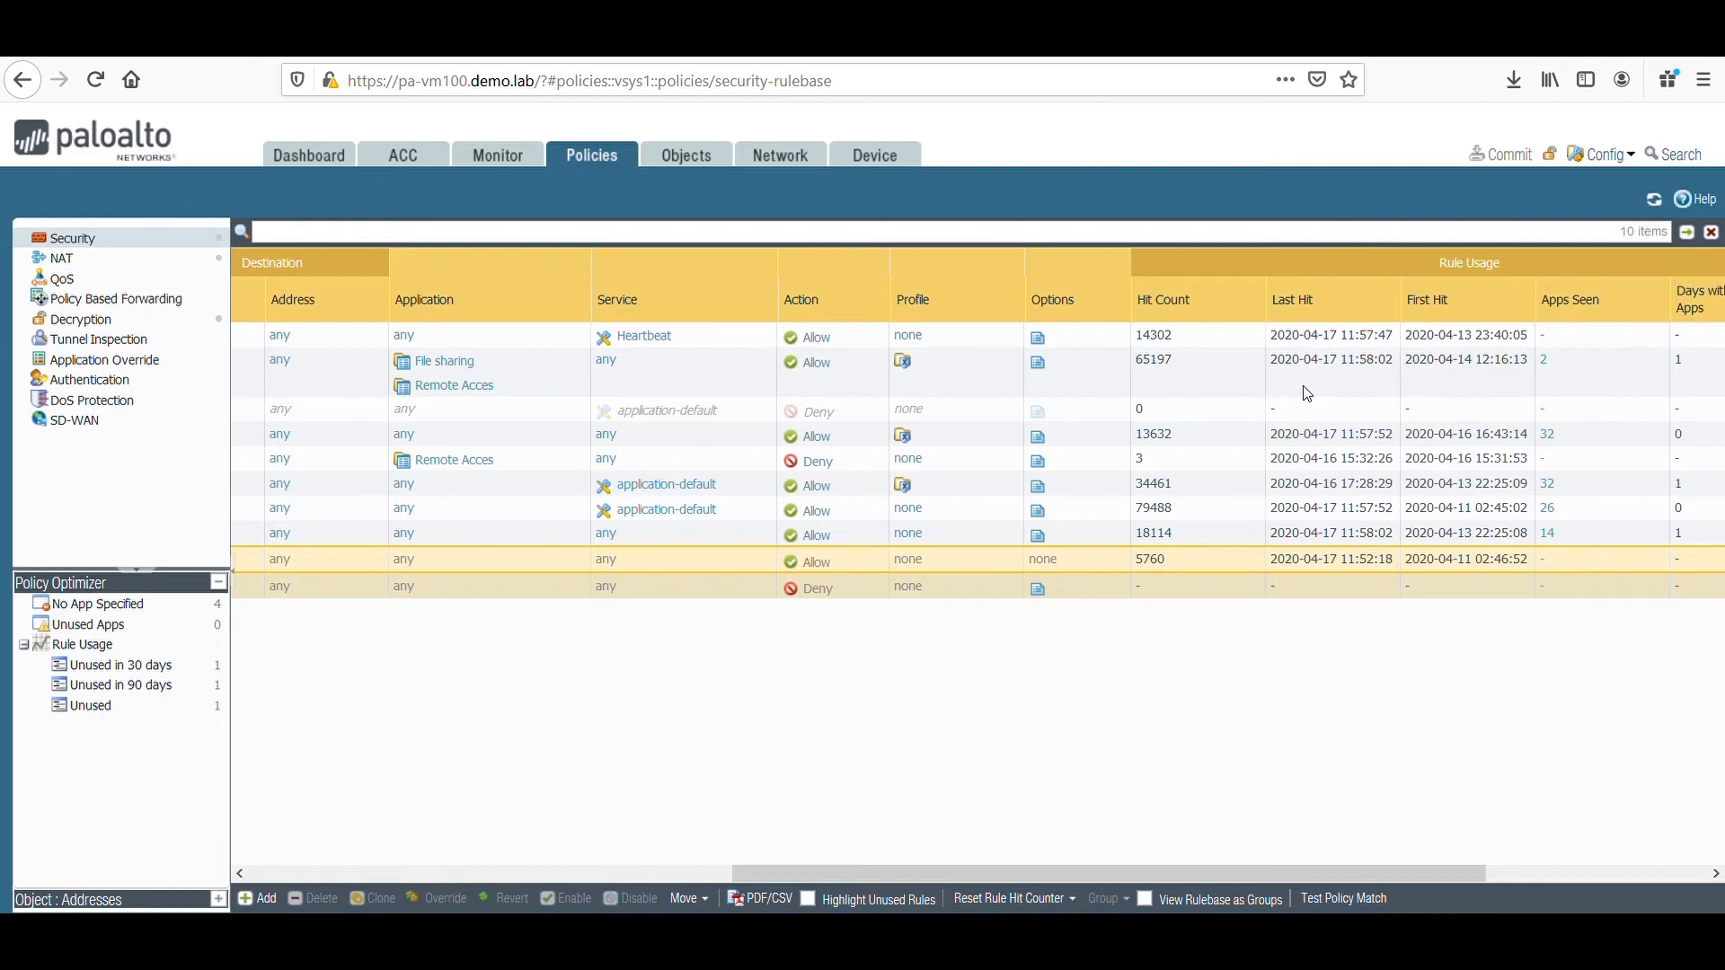
drag(1109, 871, 606, 854)
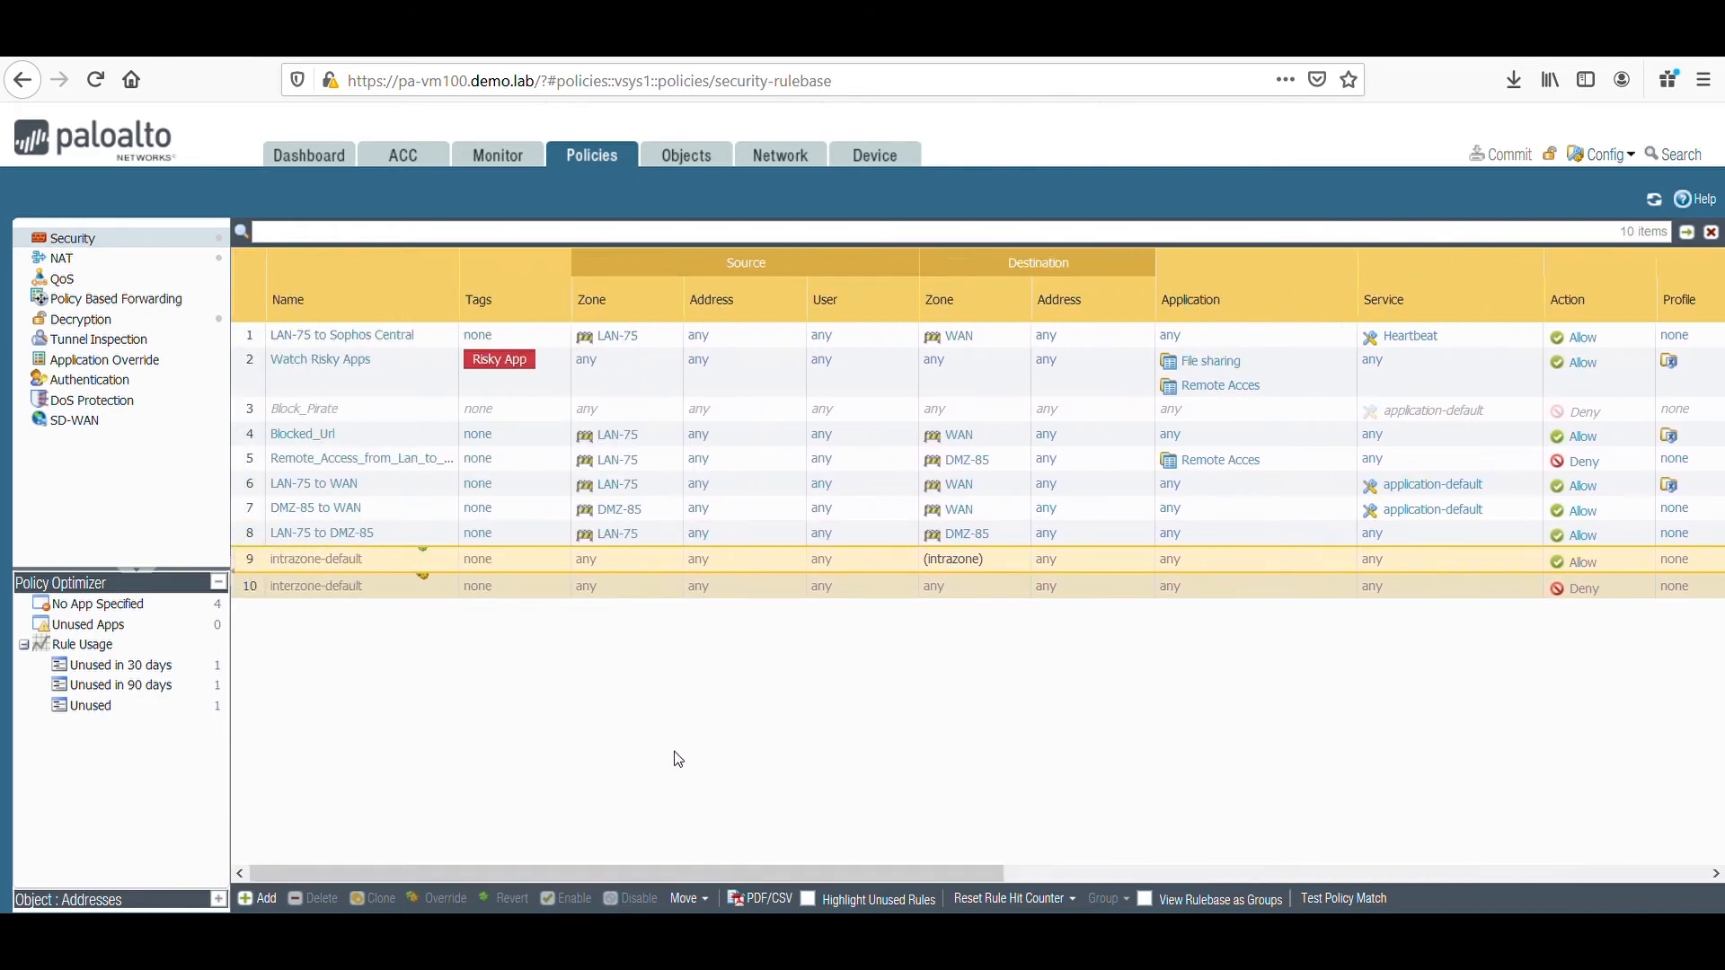
Open the Watch Risky Apps rule, review its application and action settings, and close it without changes.
click(348, 364)
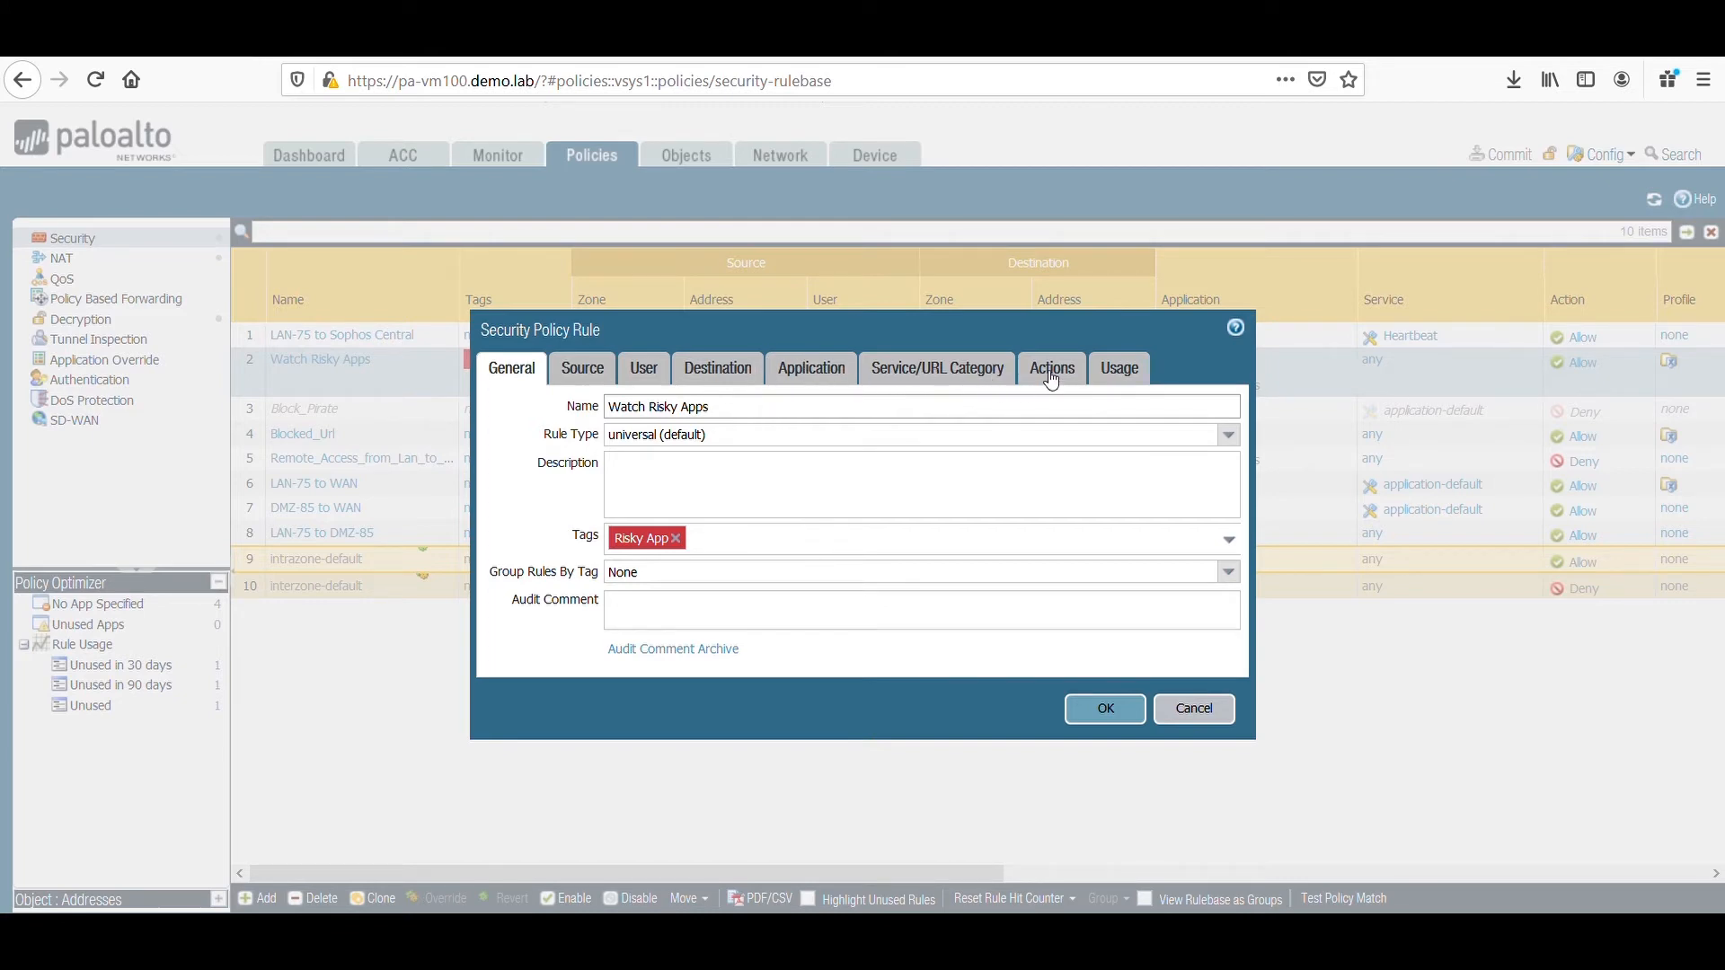
click(841, 378)
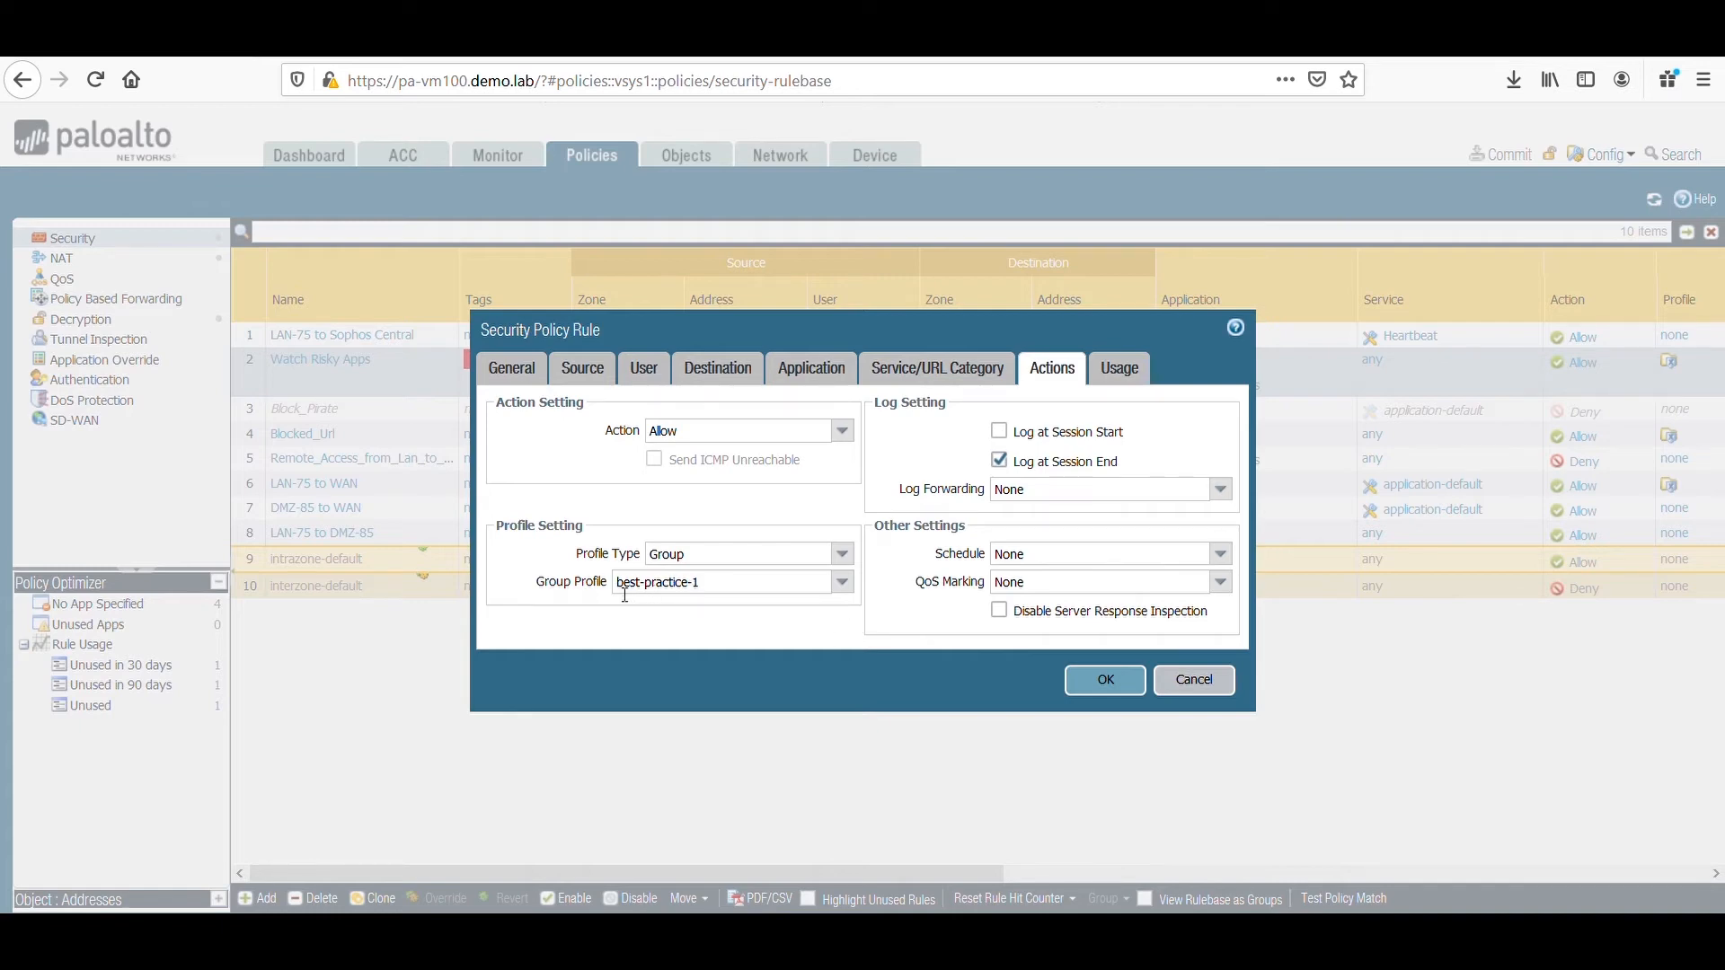
click(1188, 690)
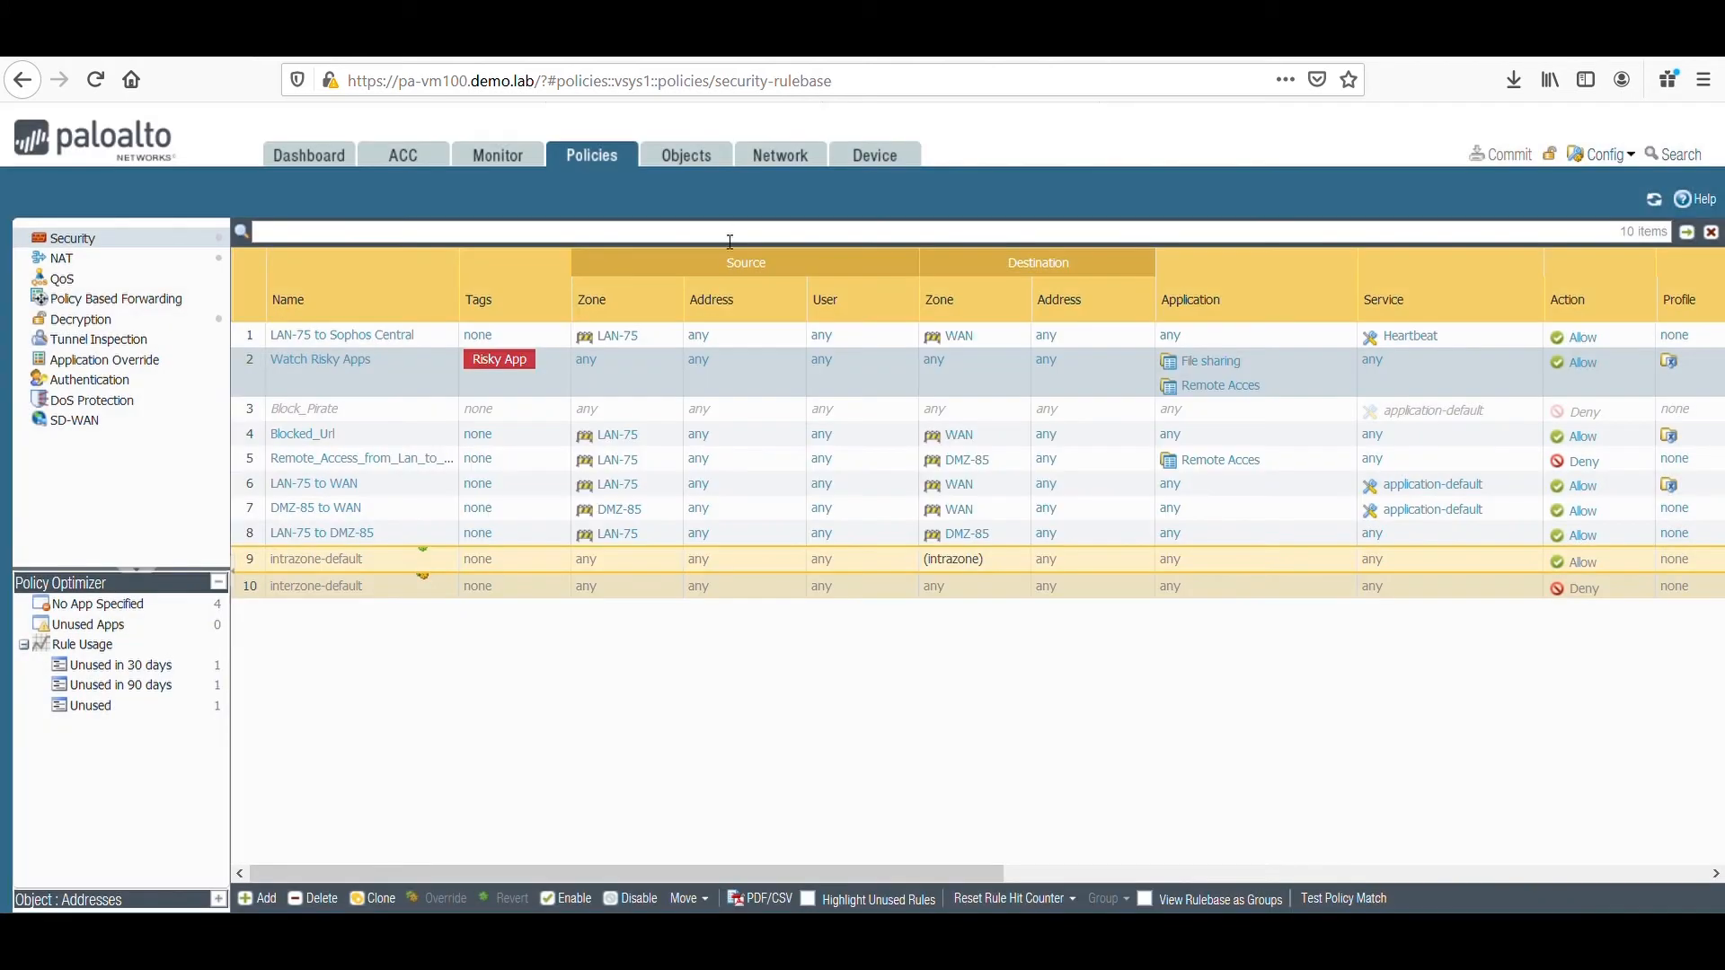
Open the best-practice-1 security profile group, review its assigned profiles, and close it without changes.
click(685, 162)
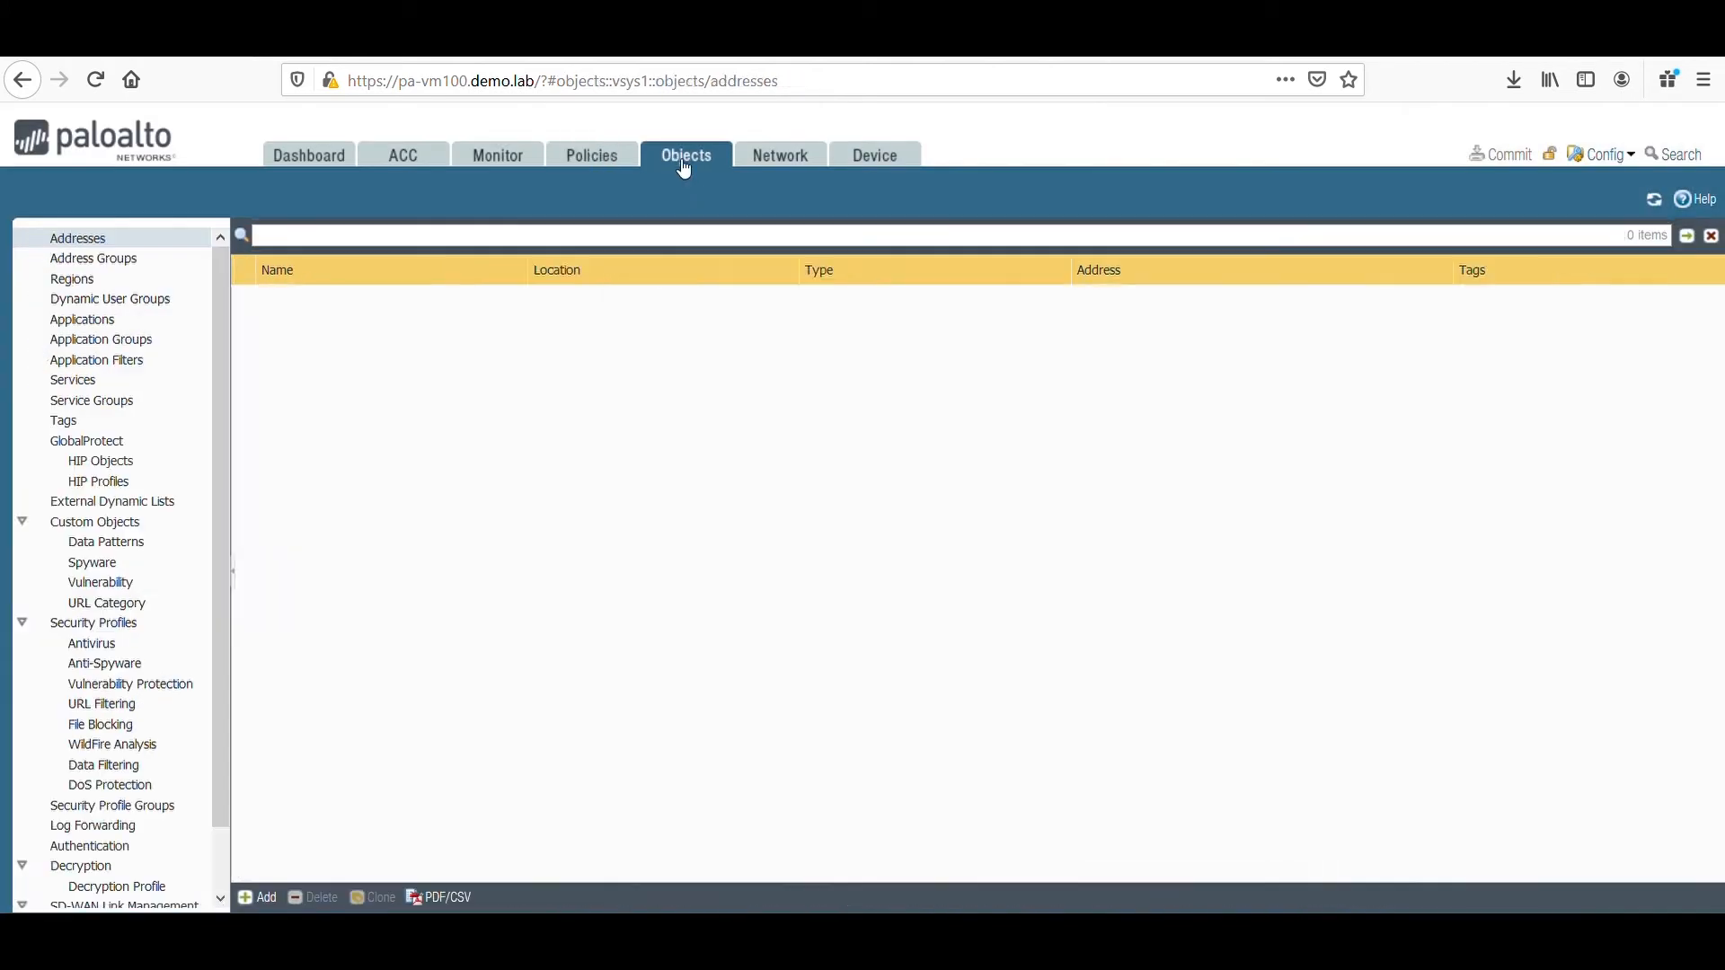
click(159, 808)
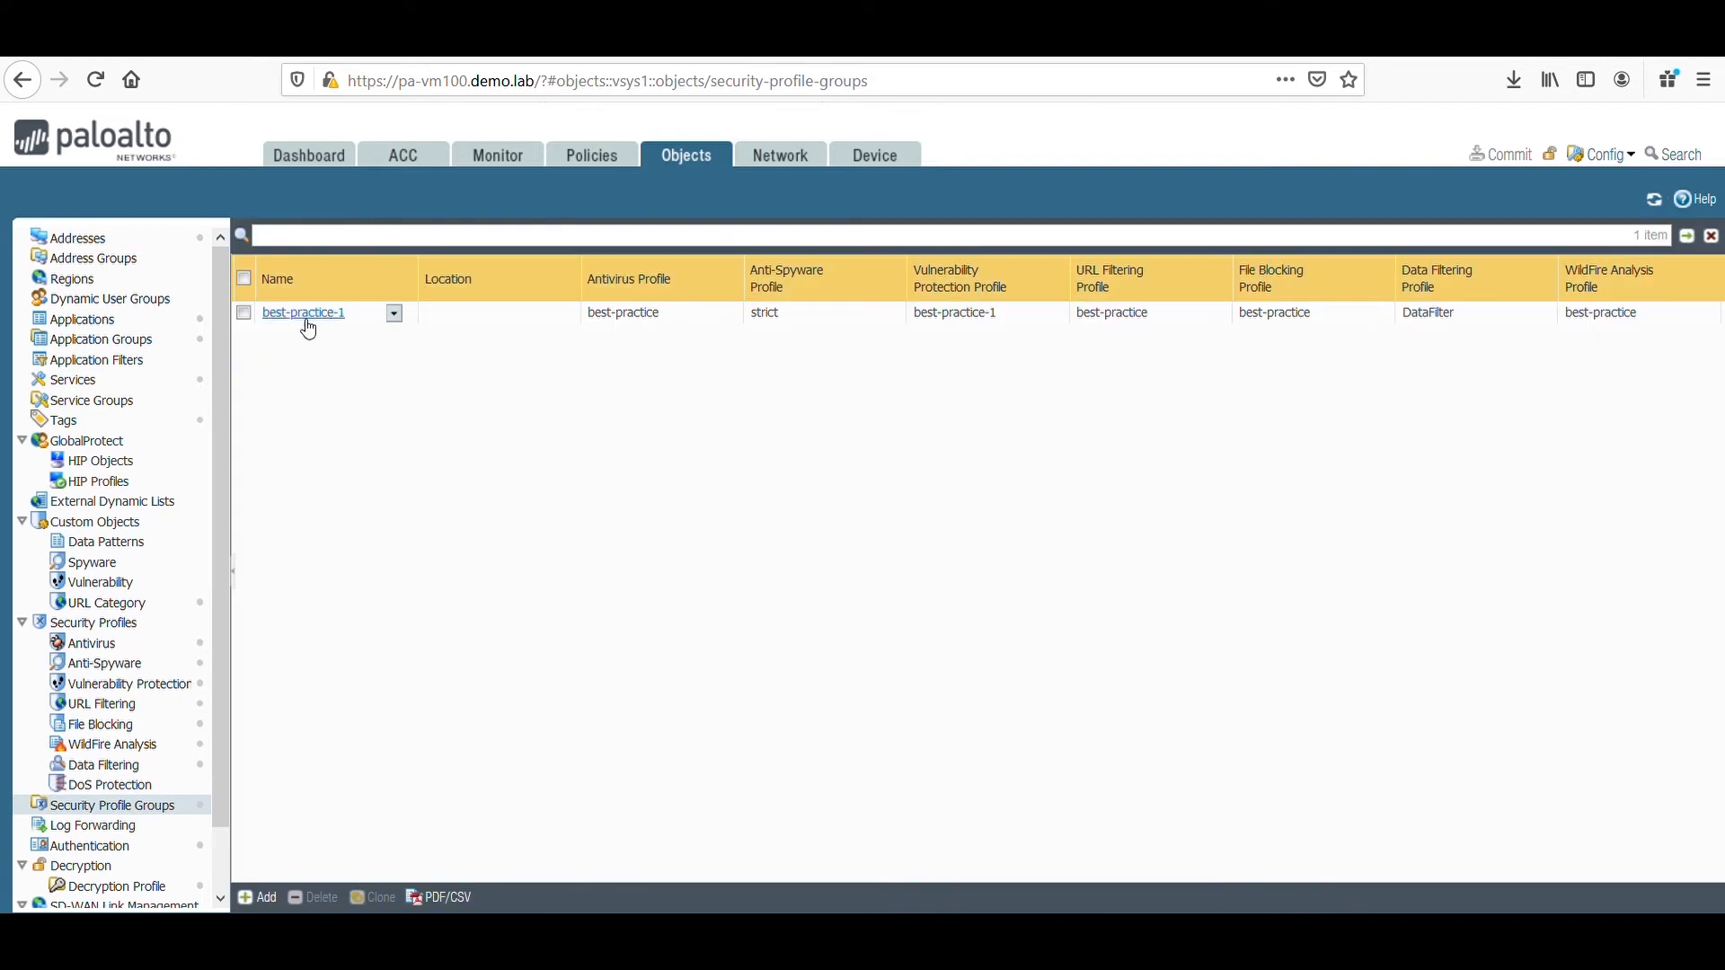
click(308, 322)
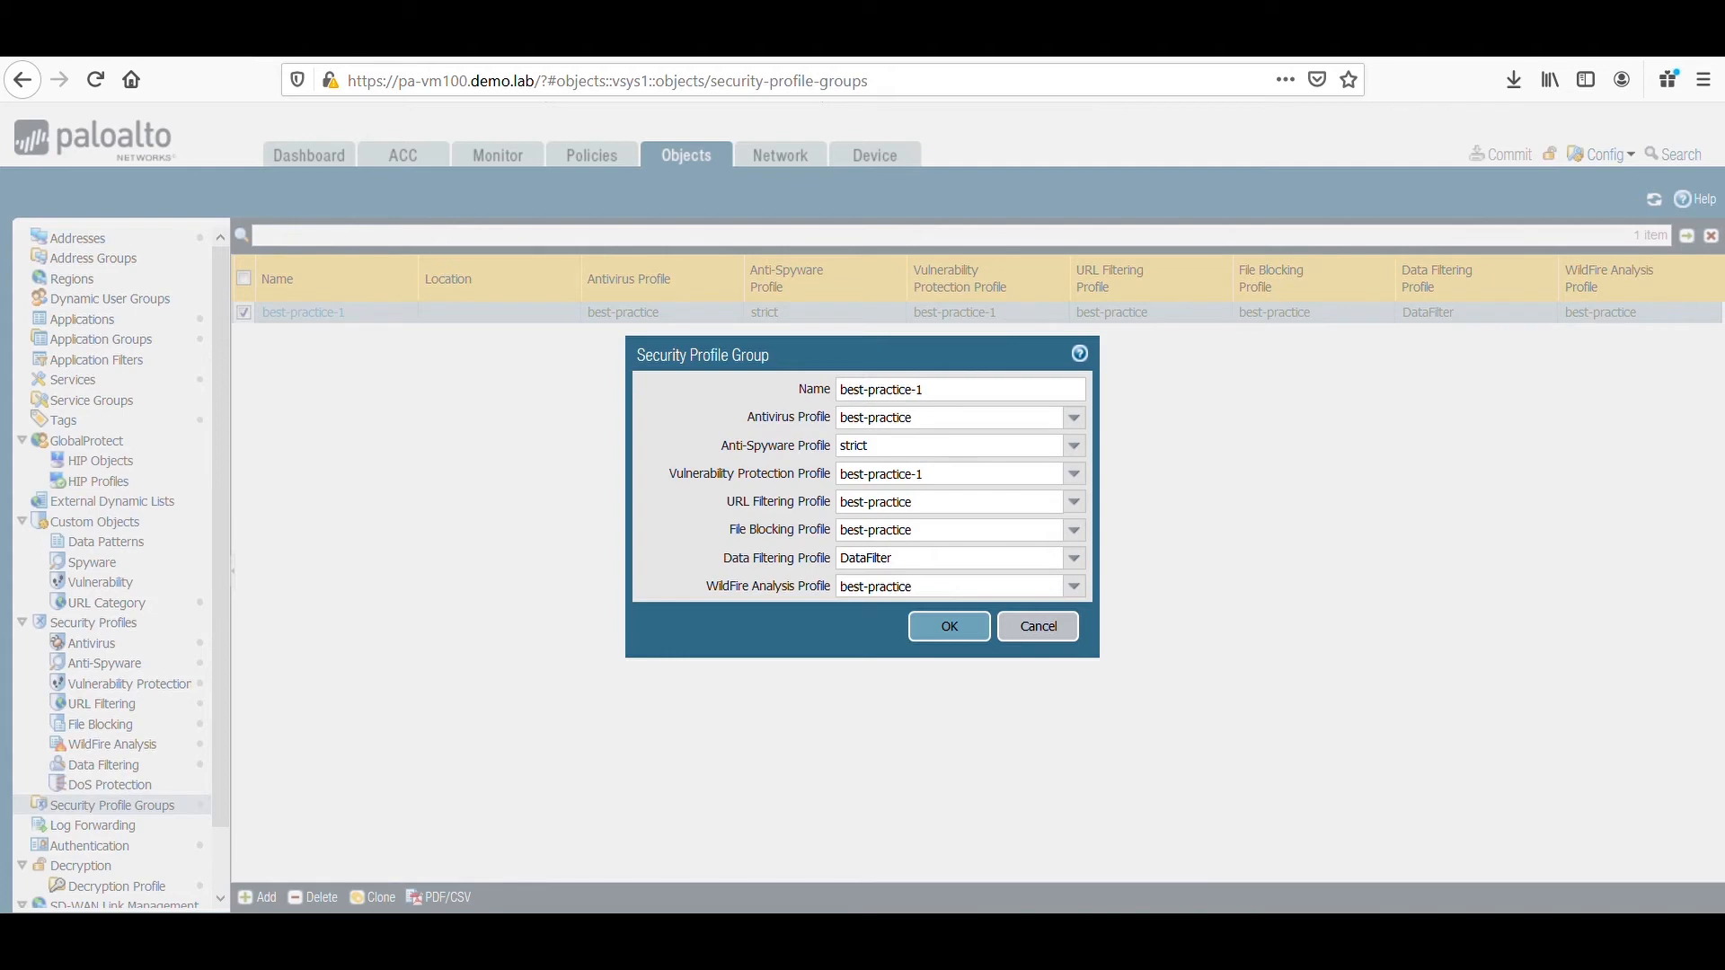
click(1027, 637)
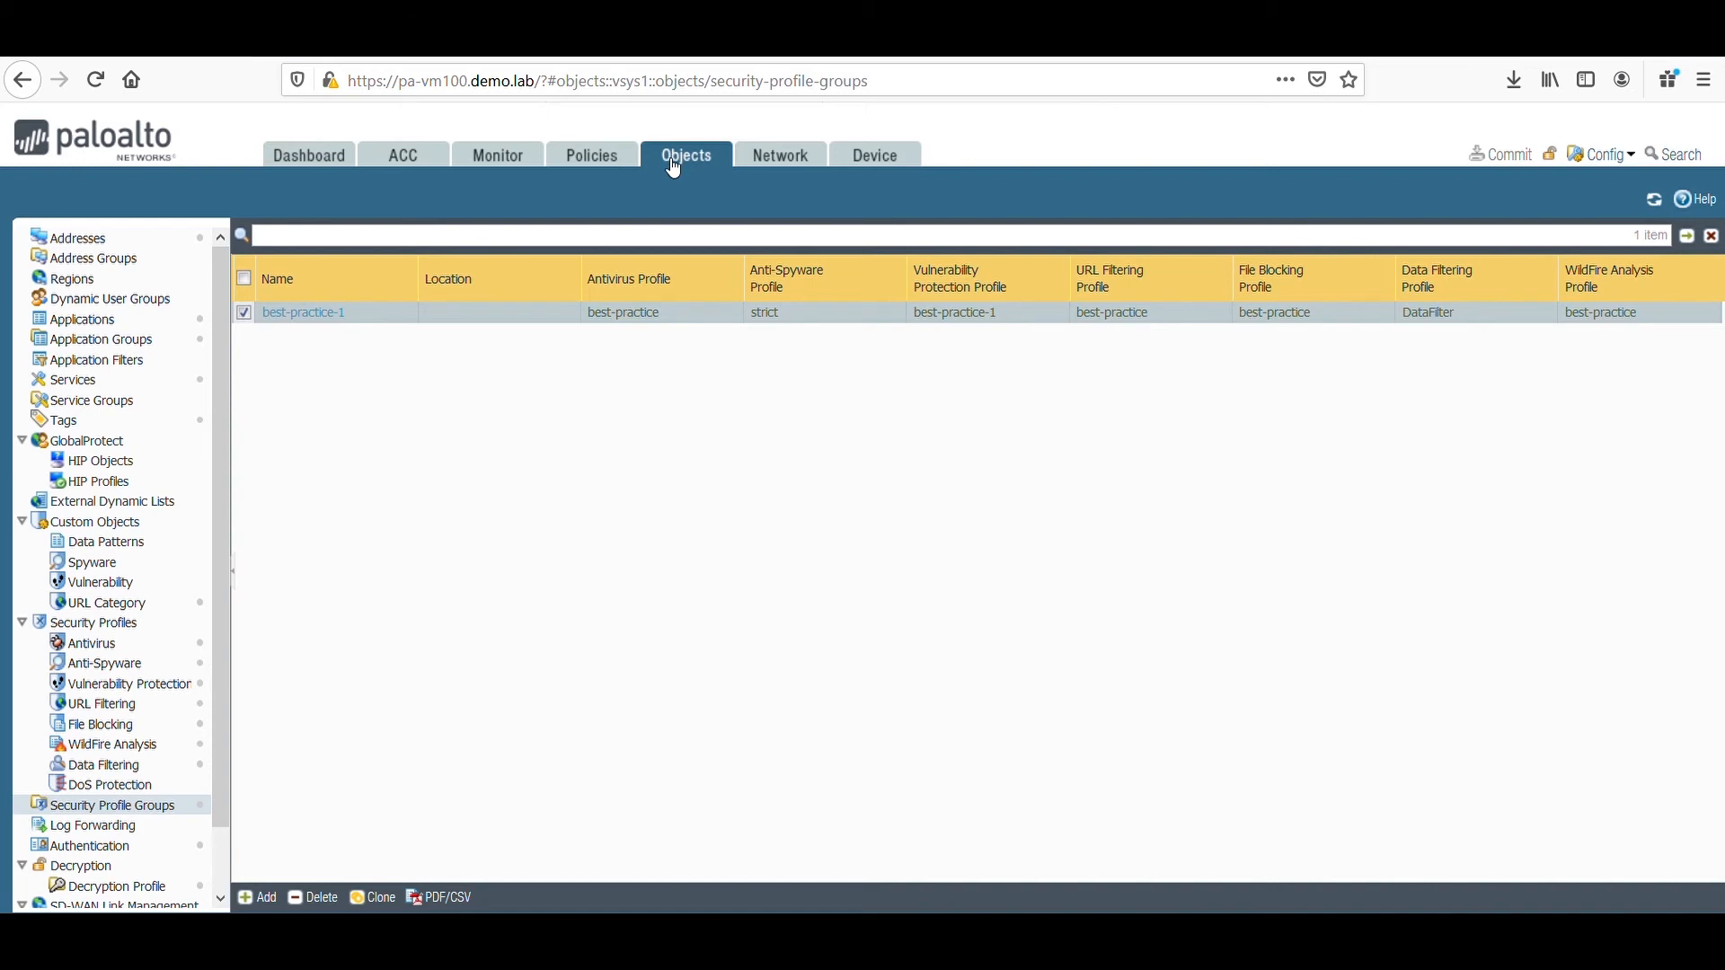
Open the default URL Filtering profile, review its category access settings, and close it without changes.
click(127, 709)
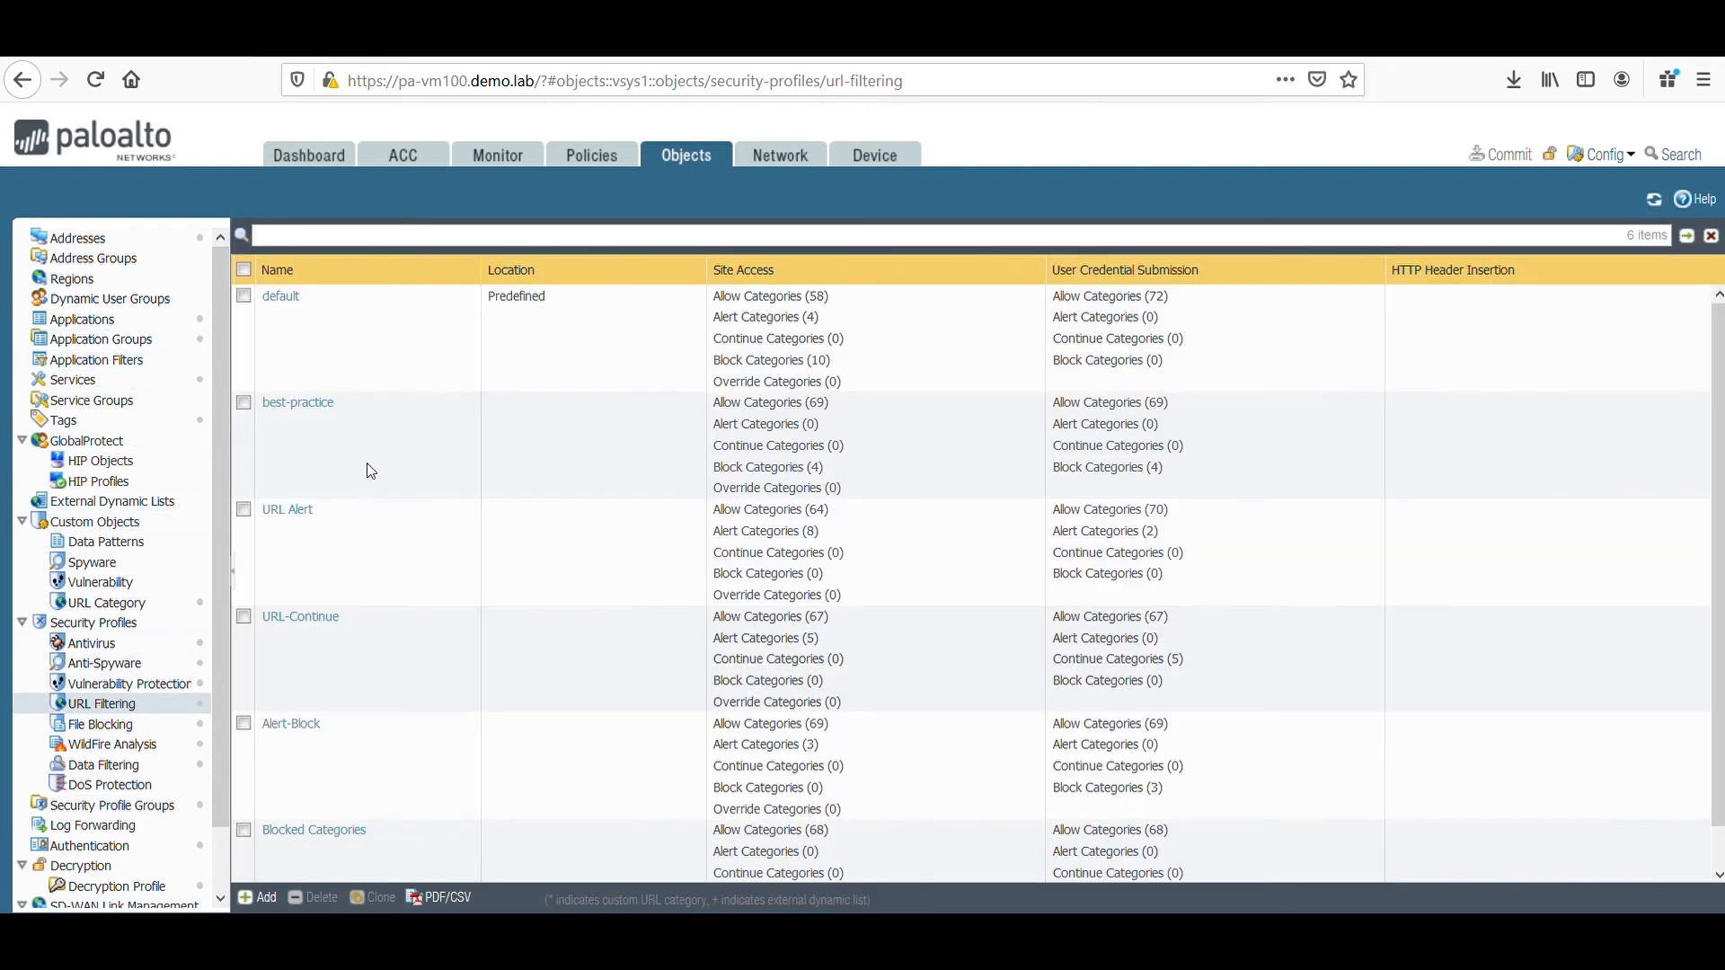
click(288, 305)
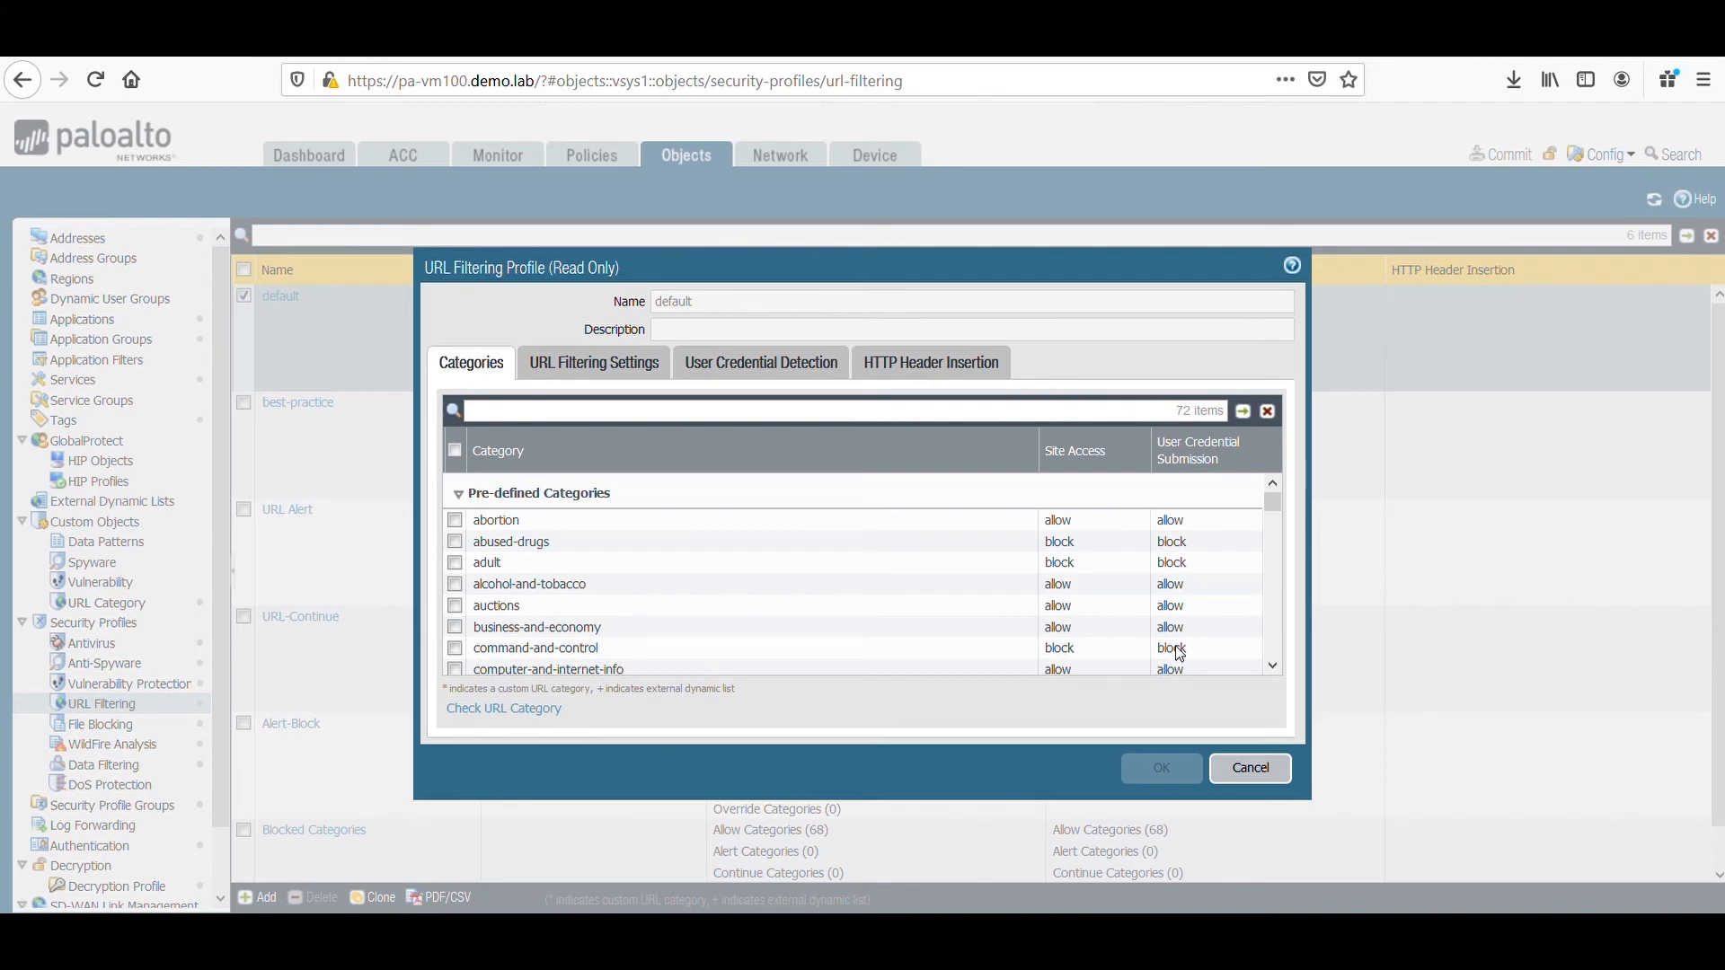
click(1252, 769)
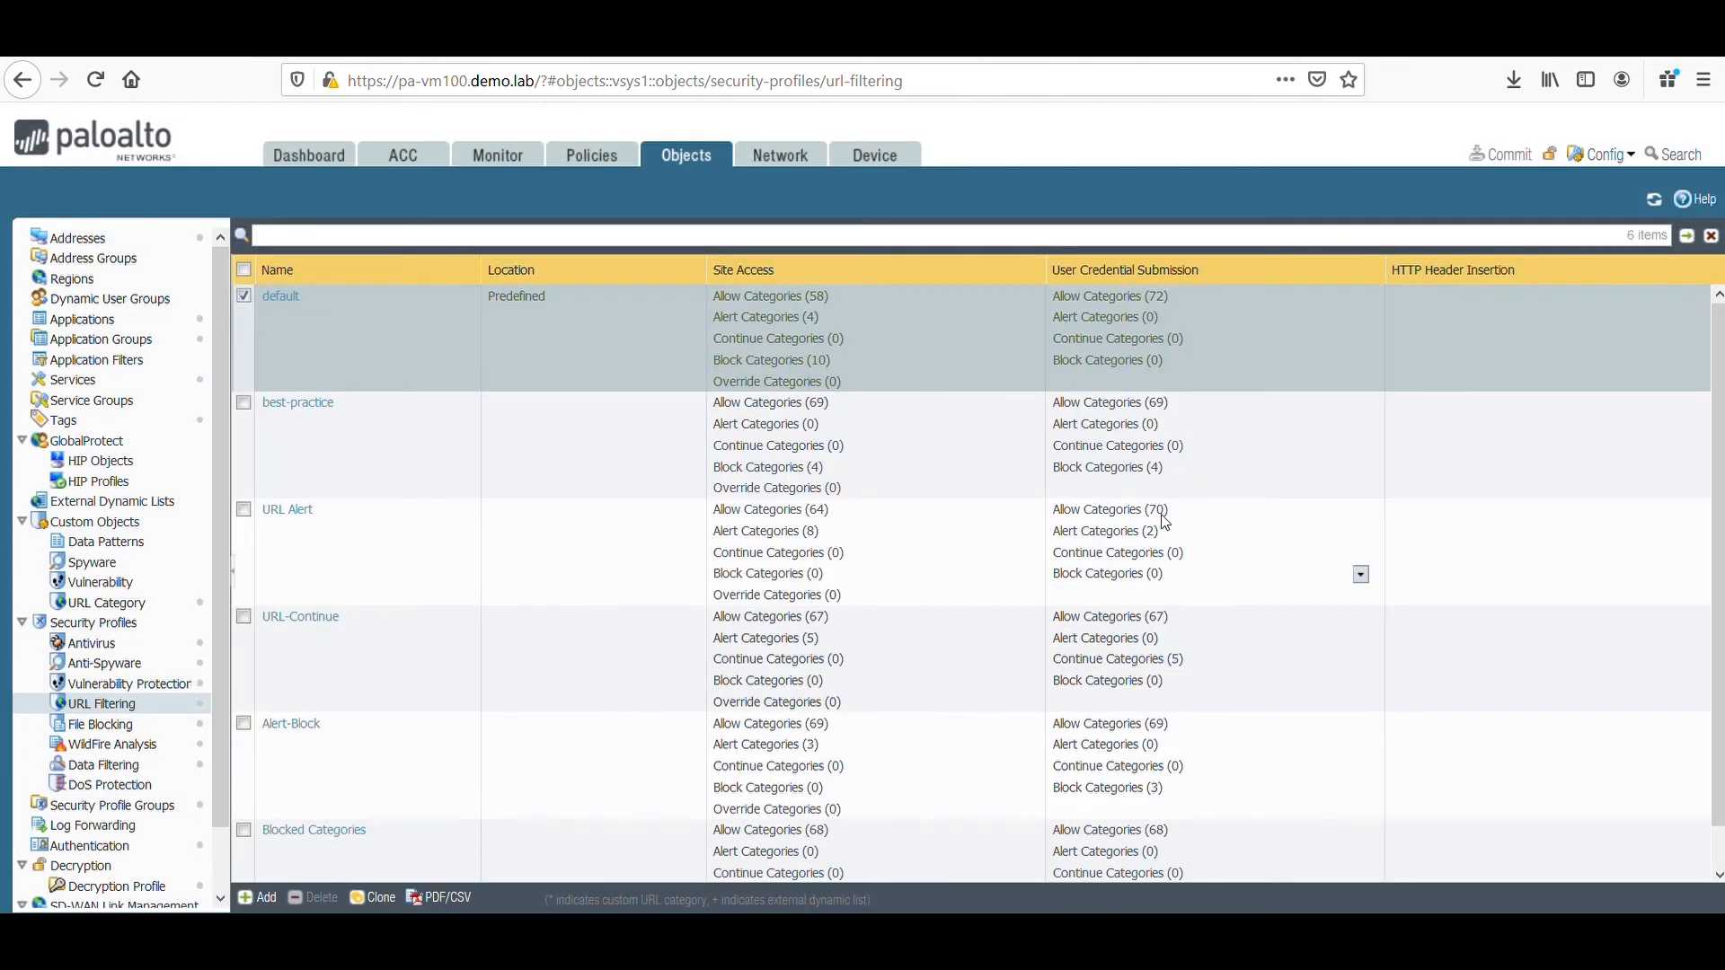
Start a new decryption policy rule and select demo\sophos mobile as its source user.
click(593, 160)
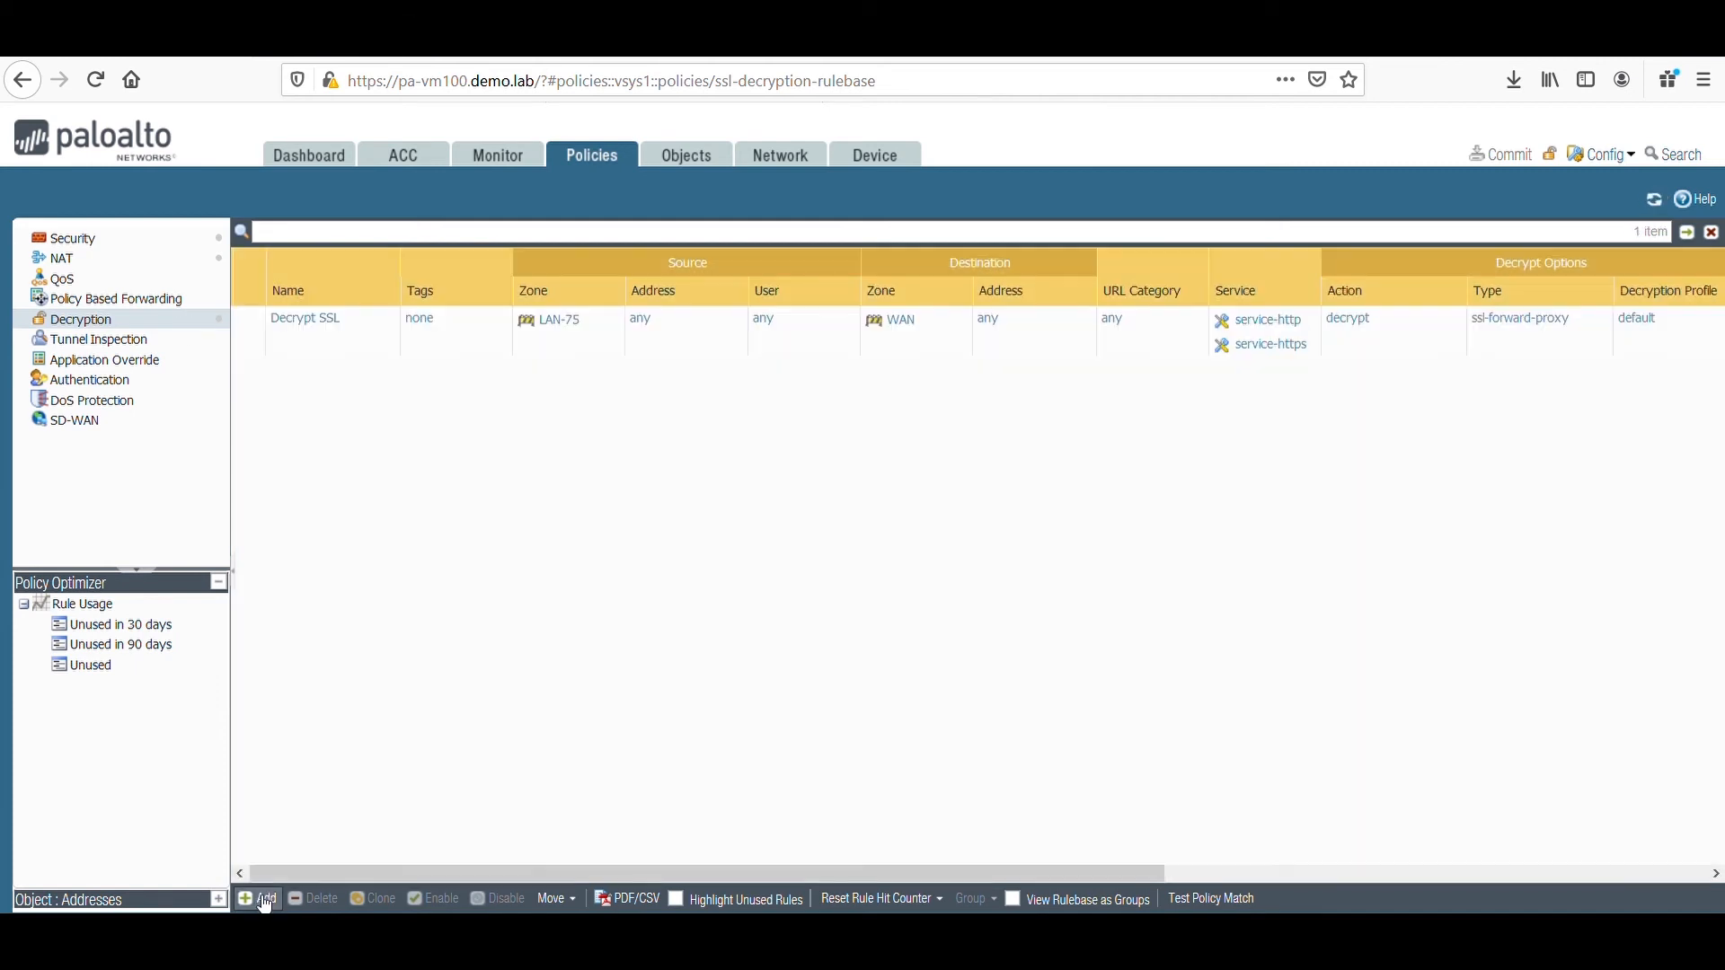
click(264, 902)
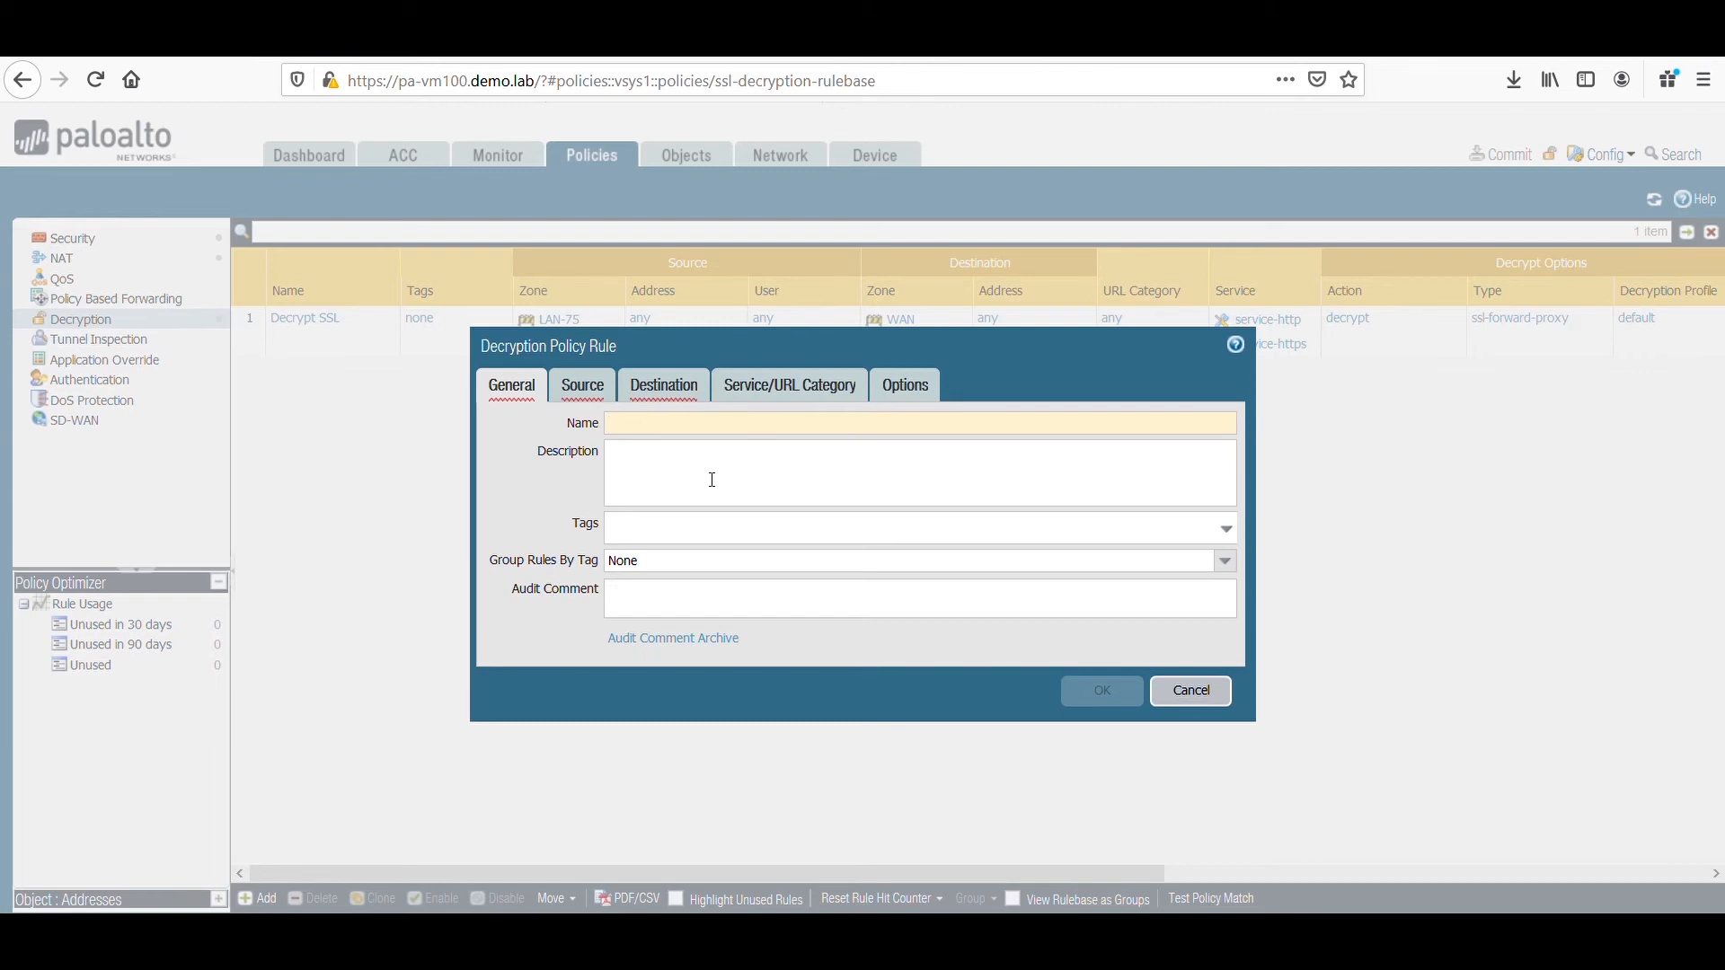
click(598, 386)
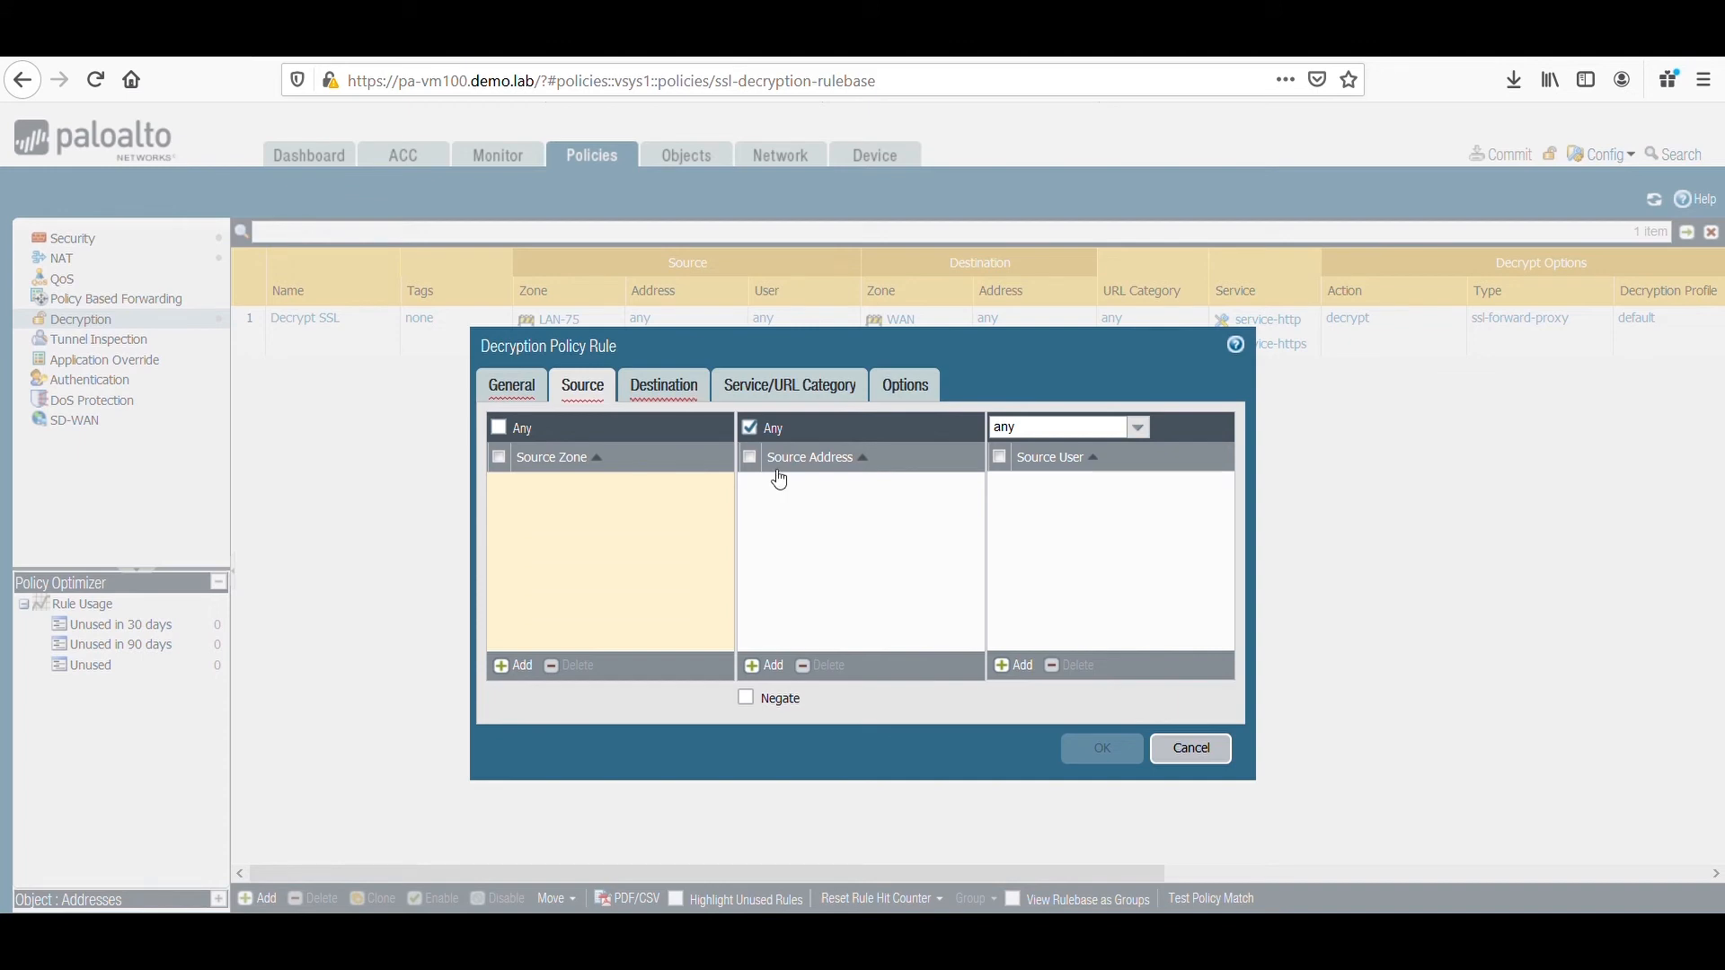
click(1013, 665)
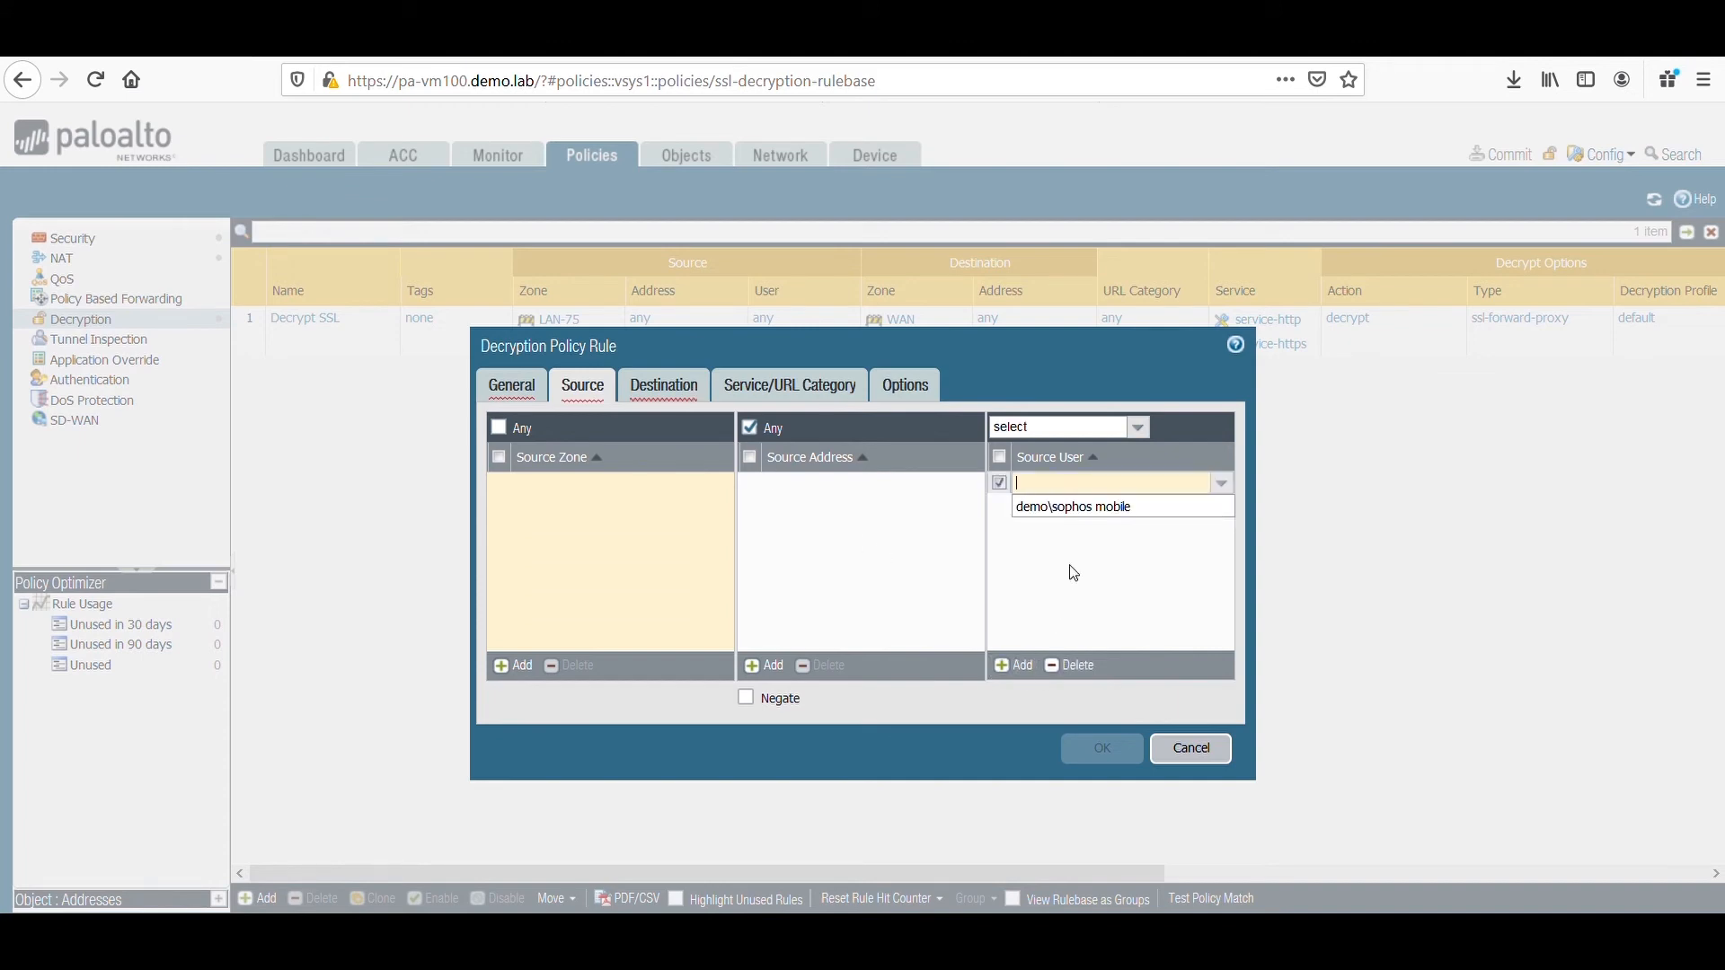
click(1096, 509)
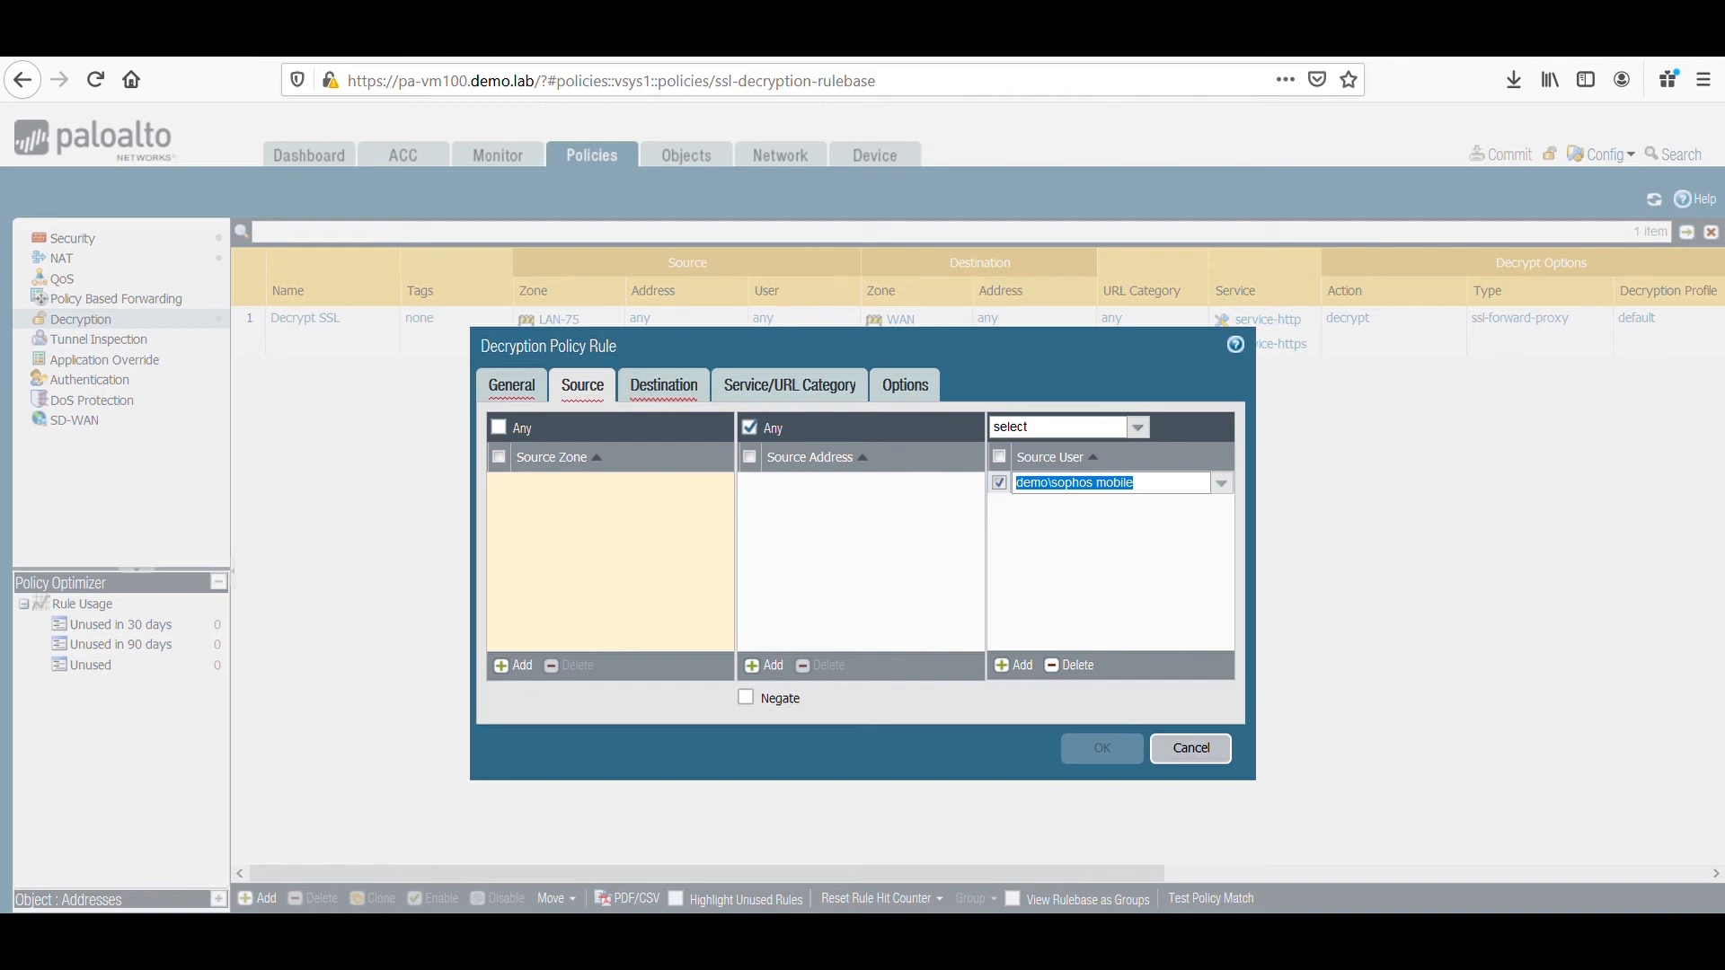
Select high-risk as the new decryption rule's URL category and discard the rule without saving.
click(805, 401)
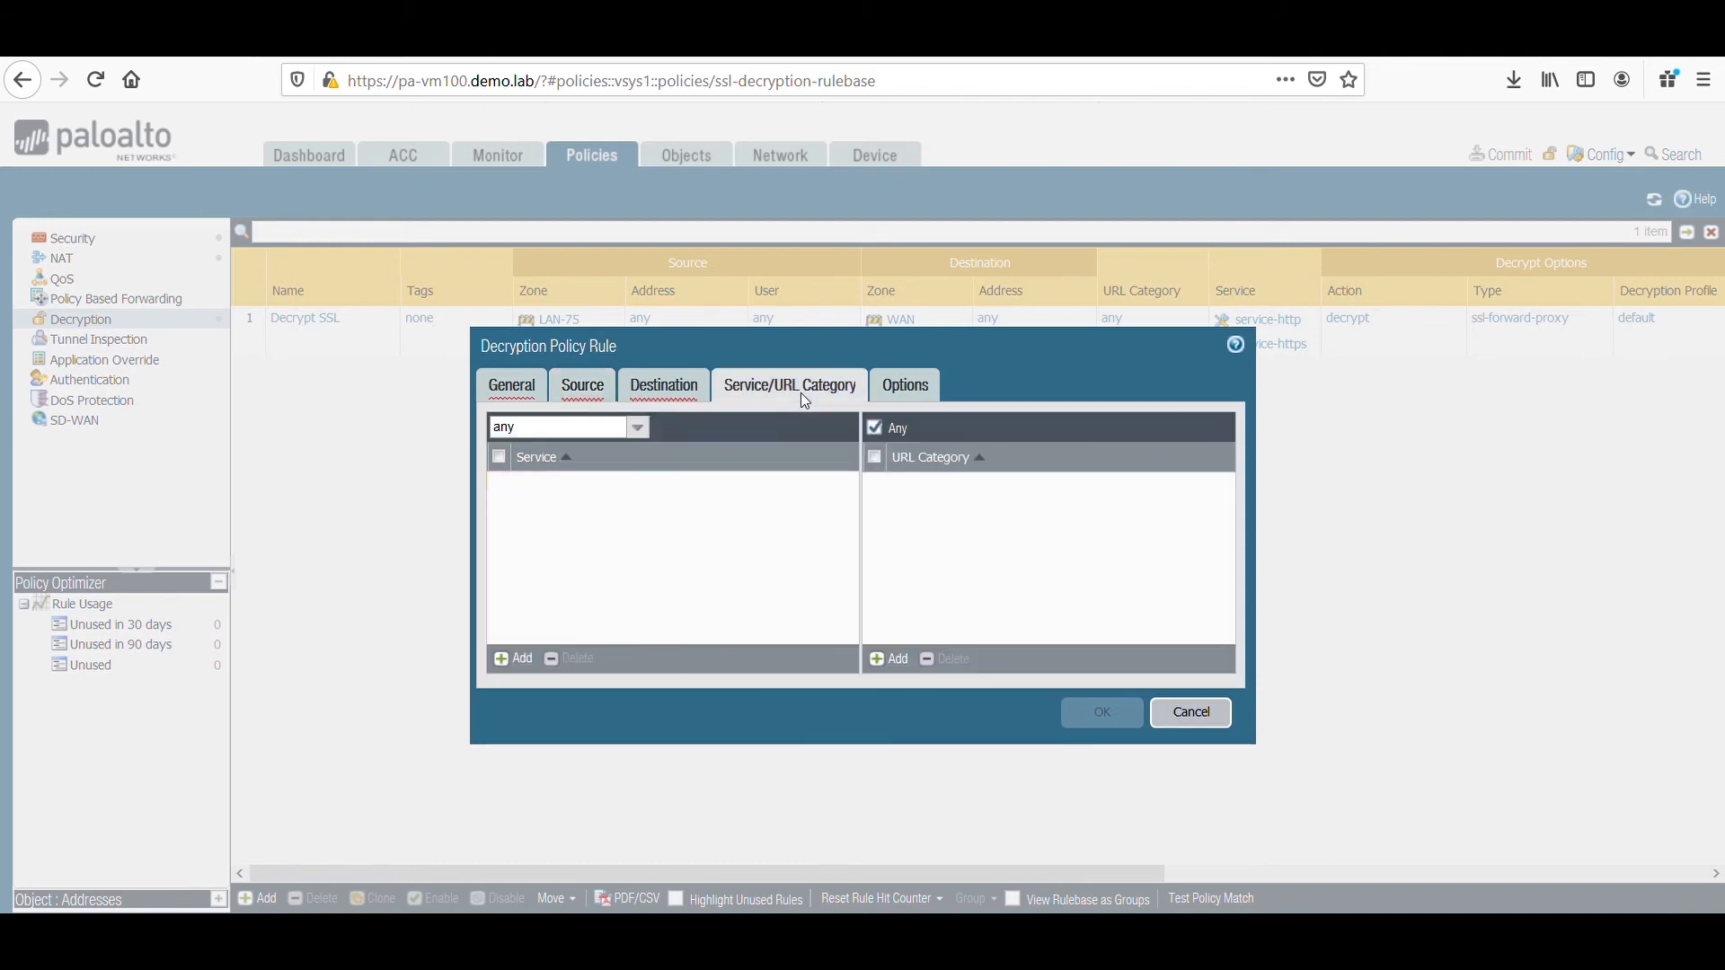
click(902, 664)
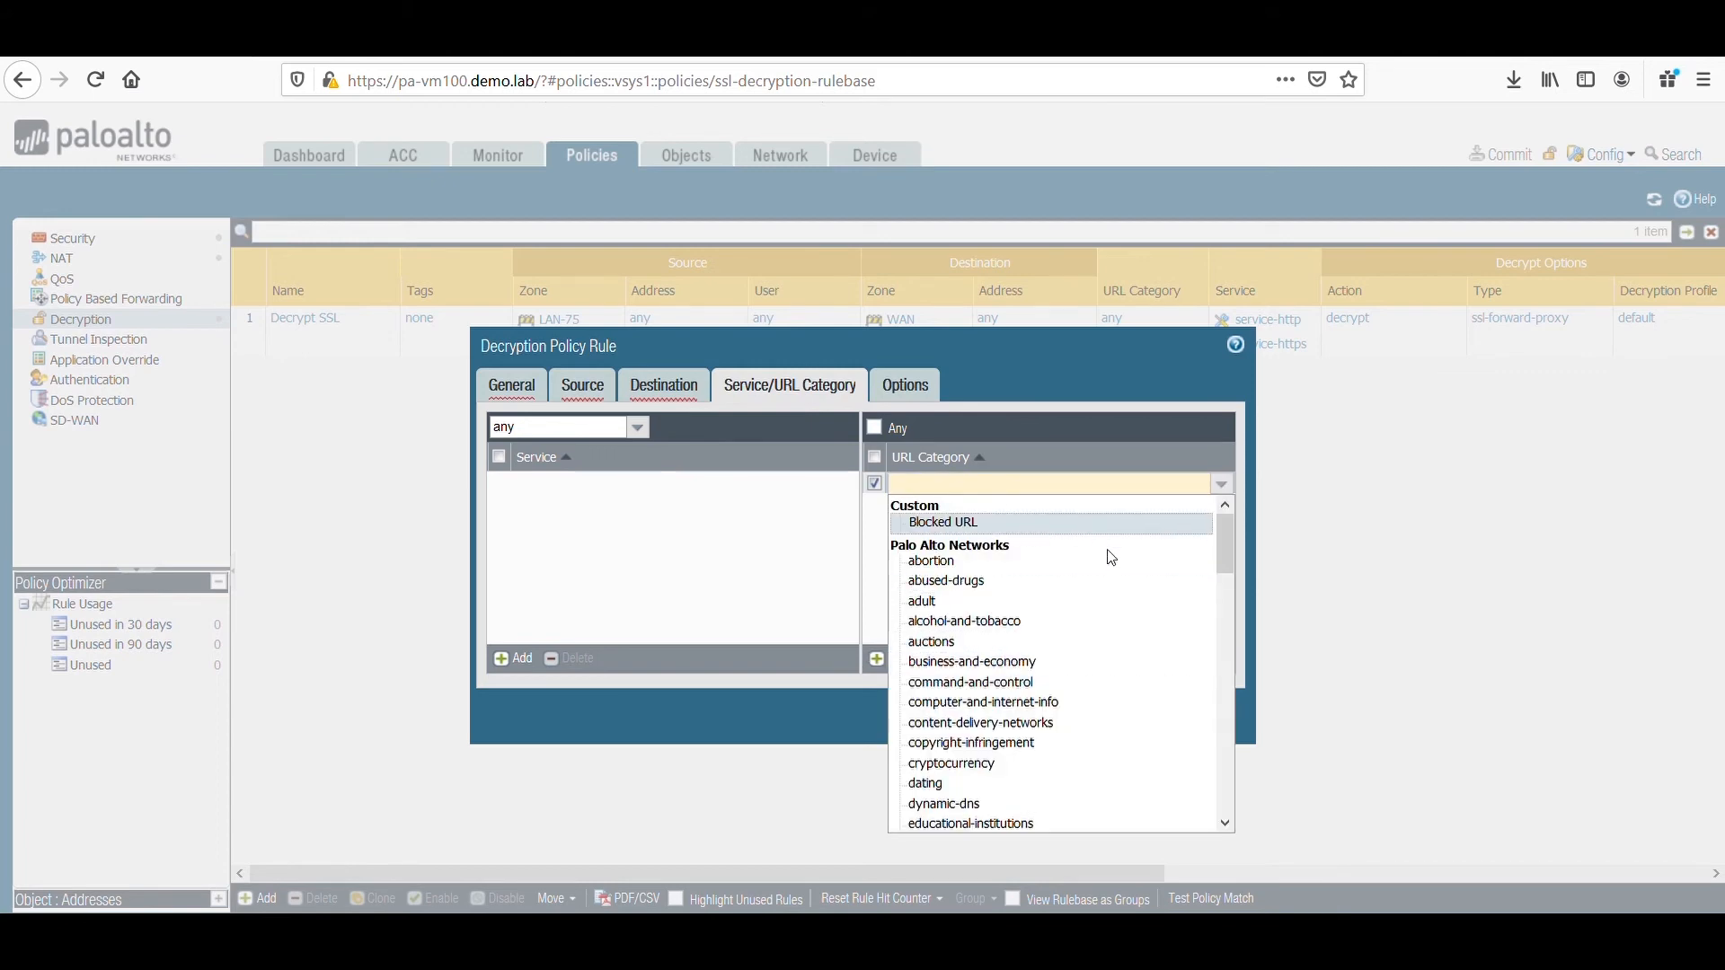
scroll(1123, 586, down, 5)
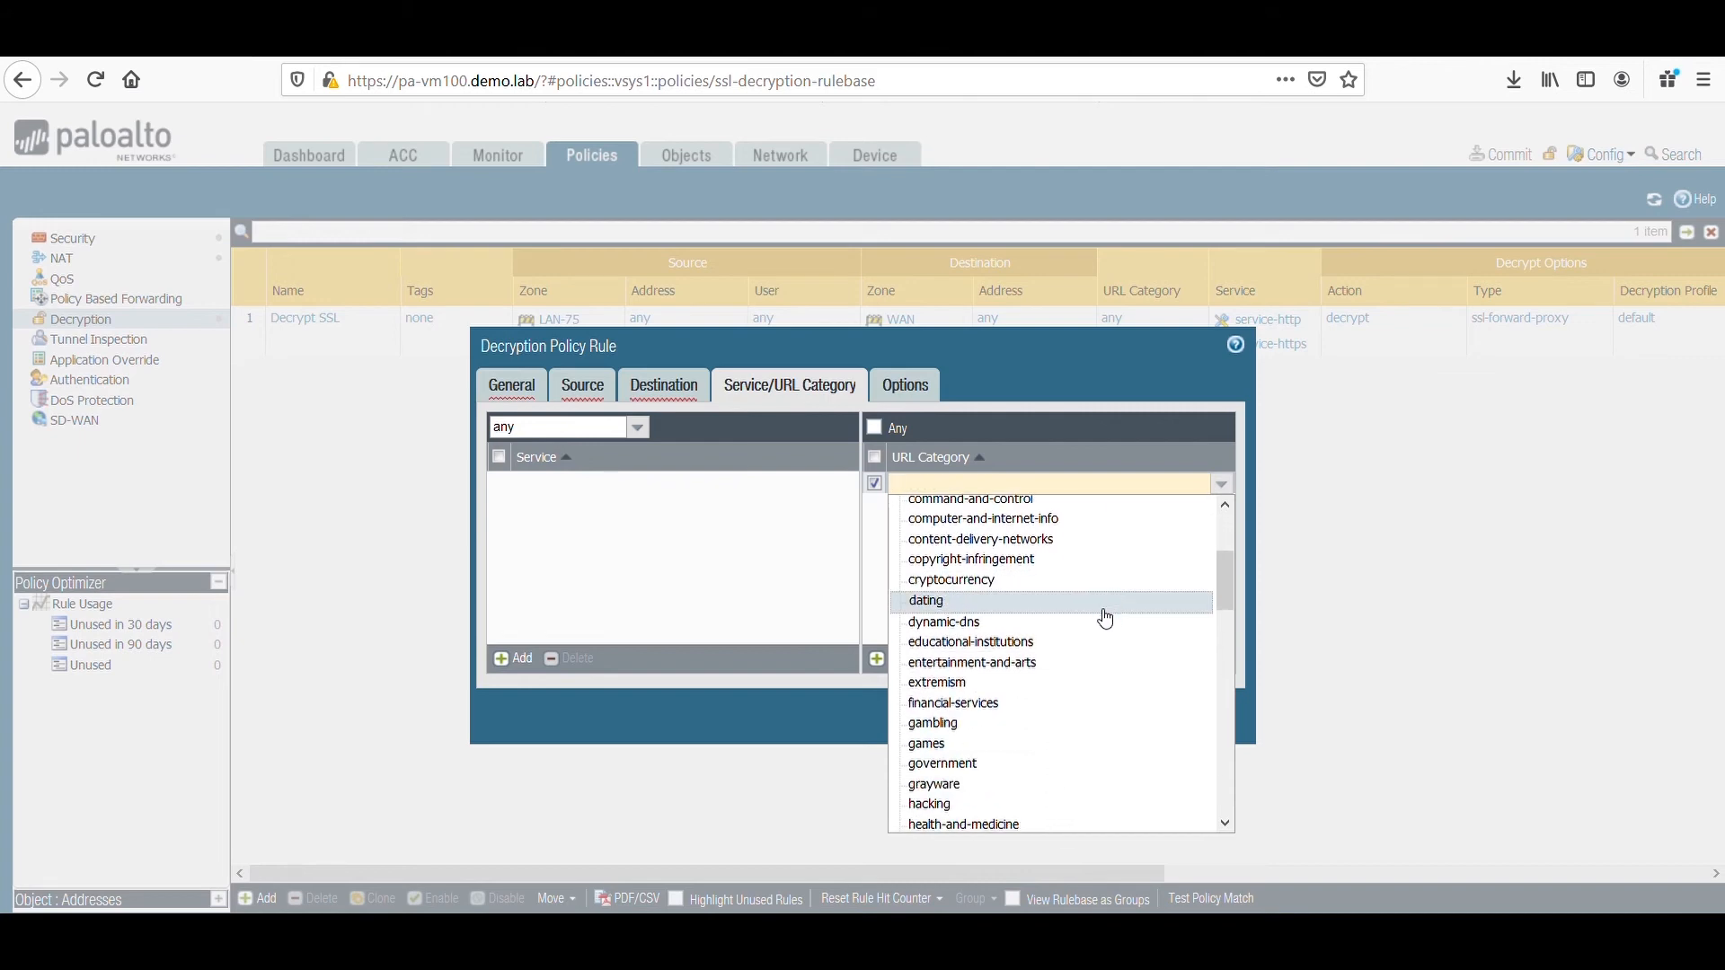
scroll(1088, 659, down, 1)
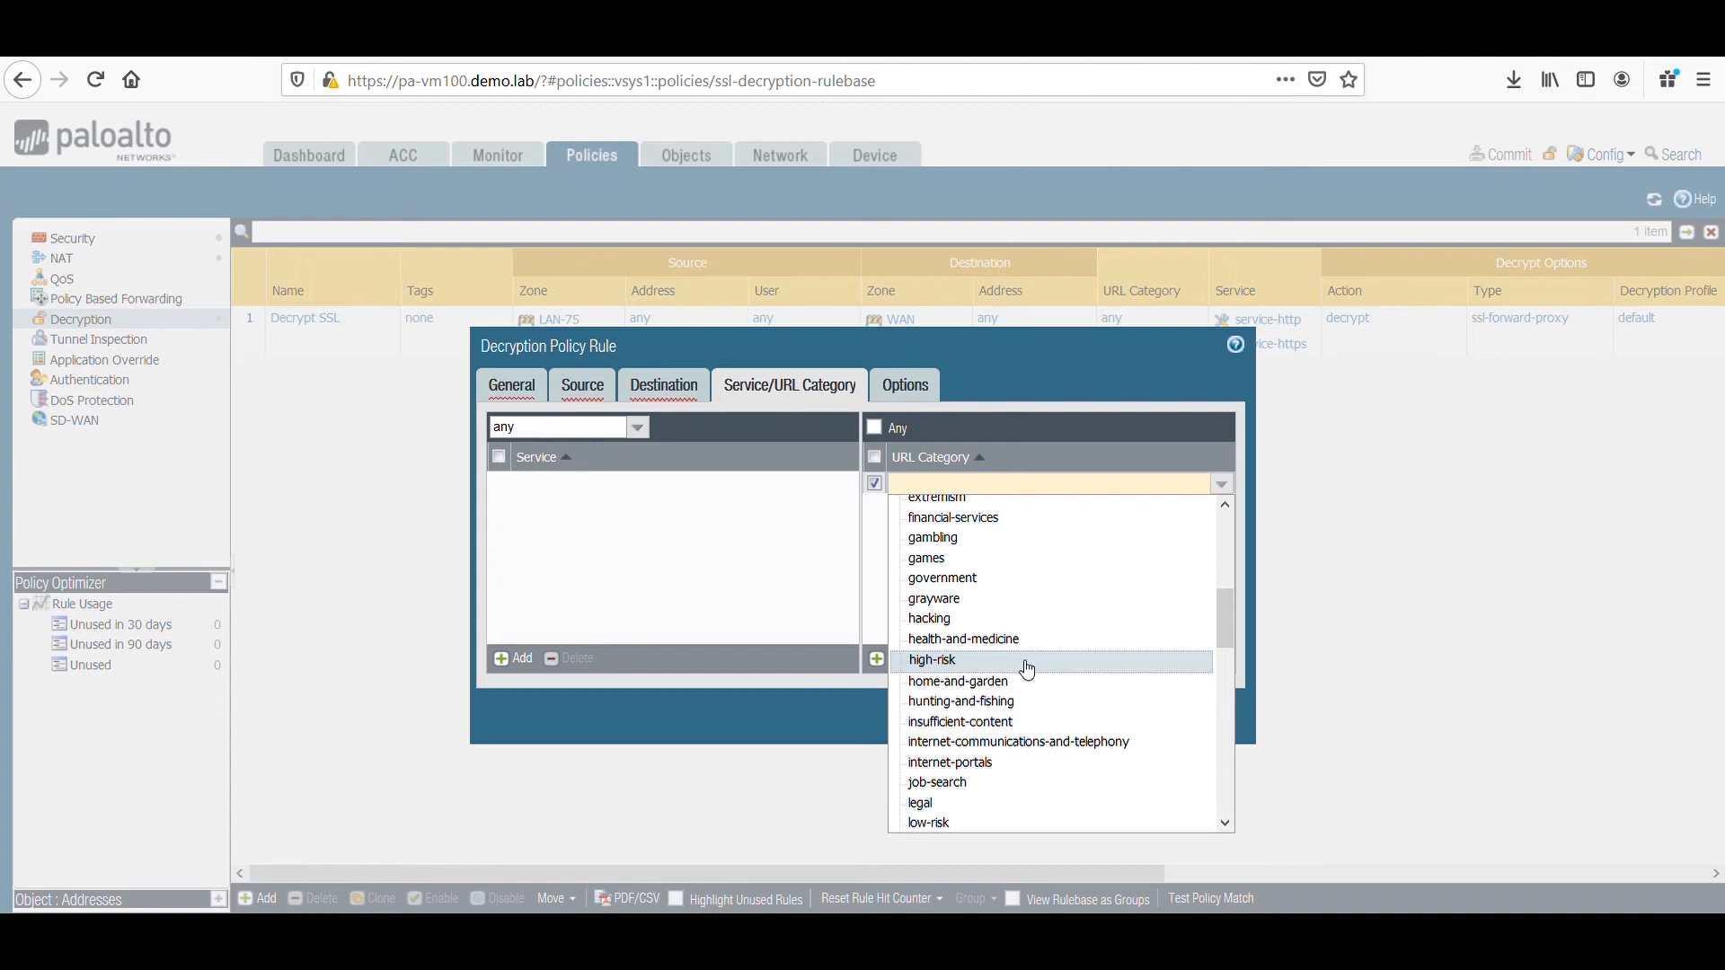
click(1027, 670)
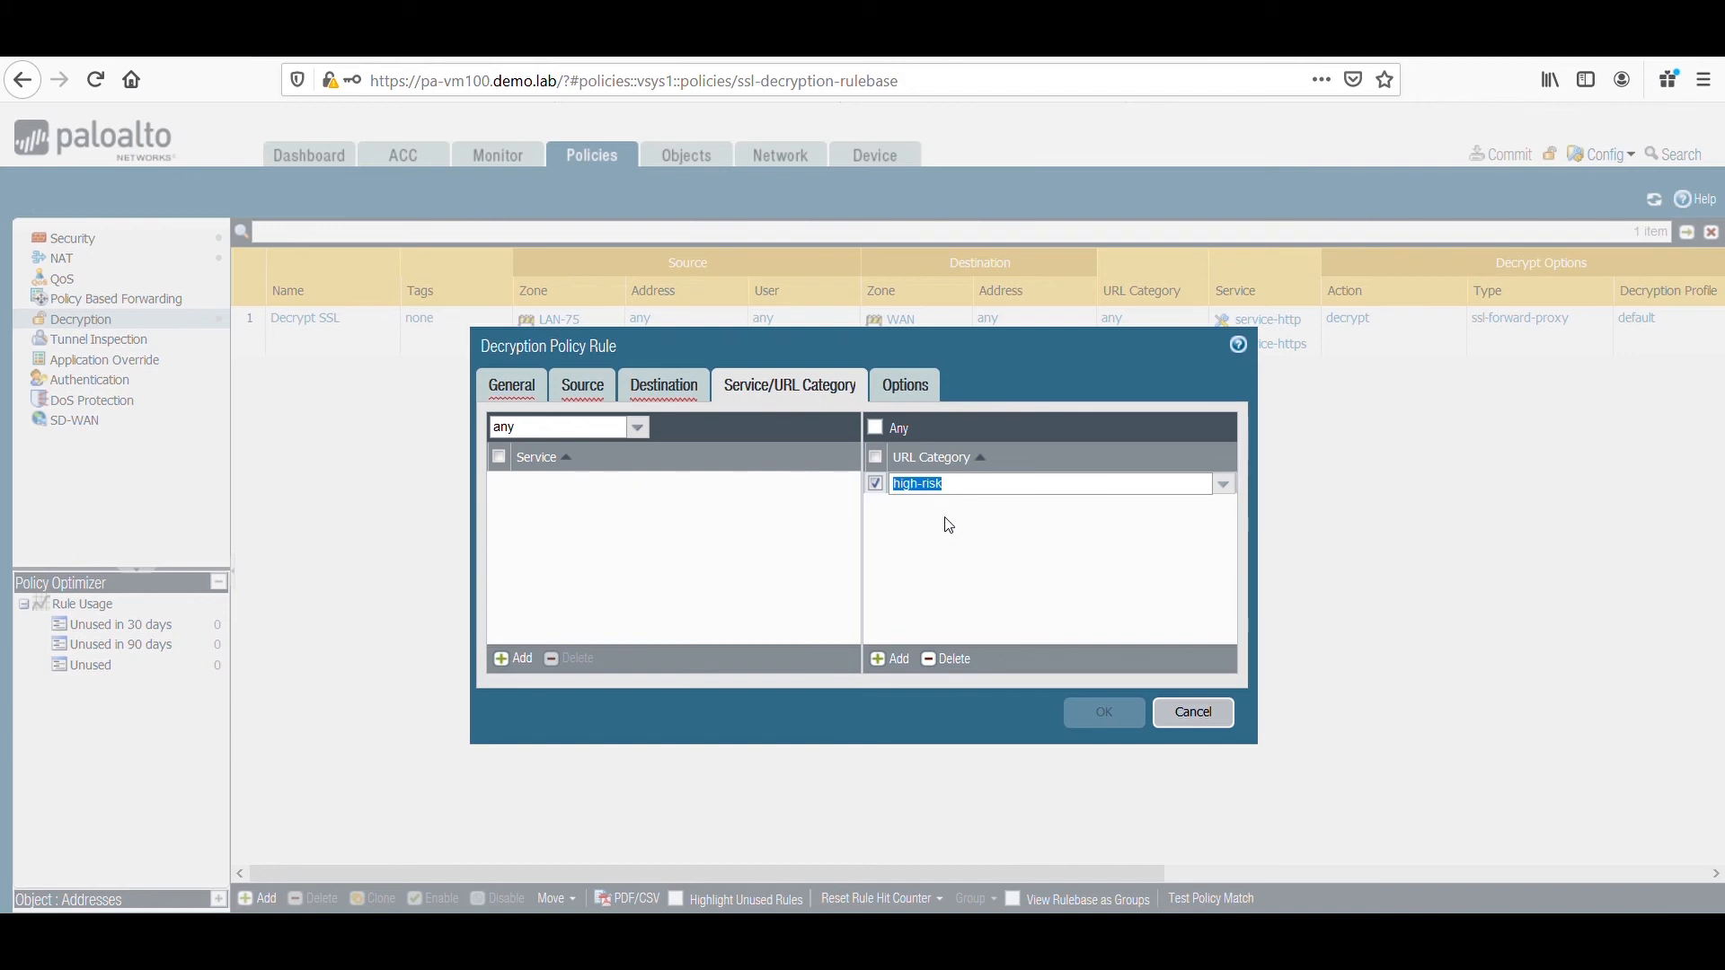
click(1200, 711)
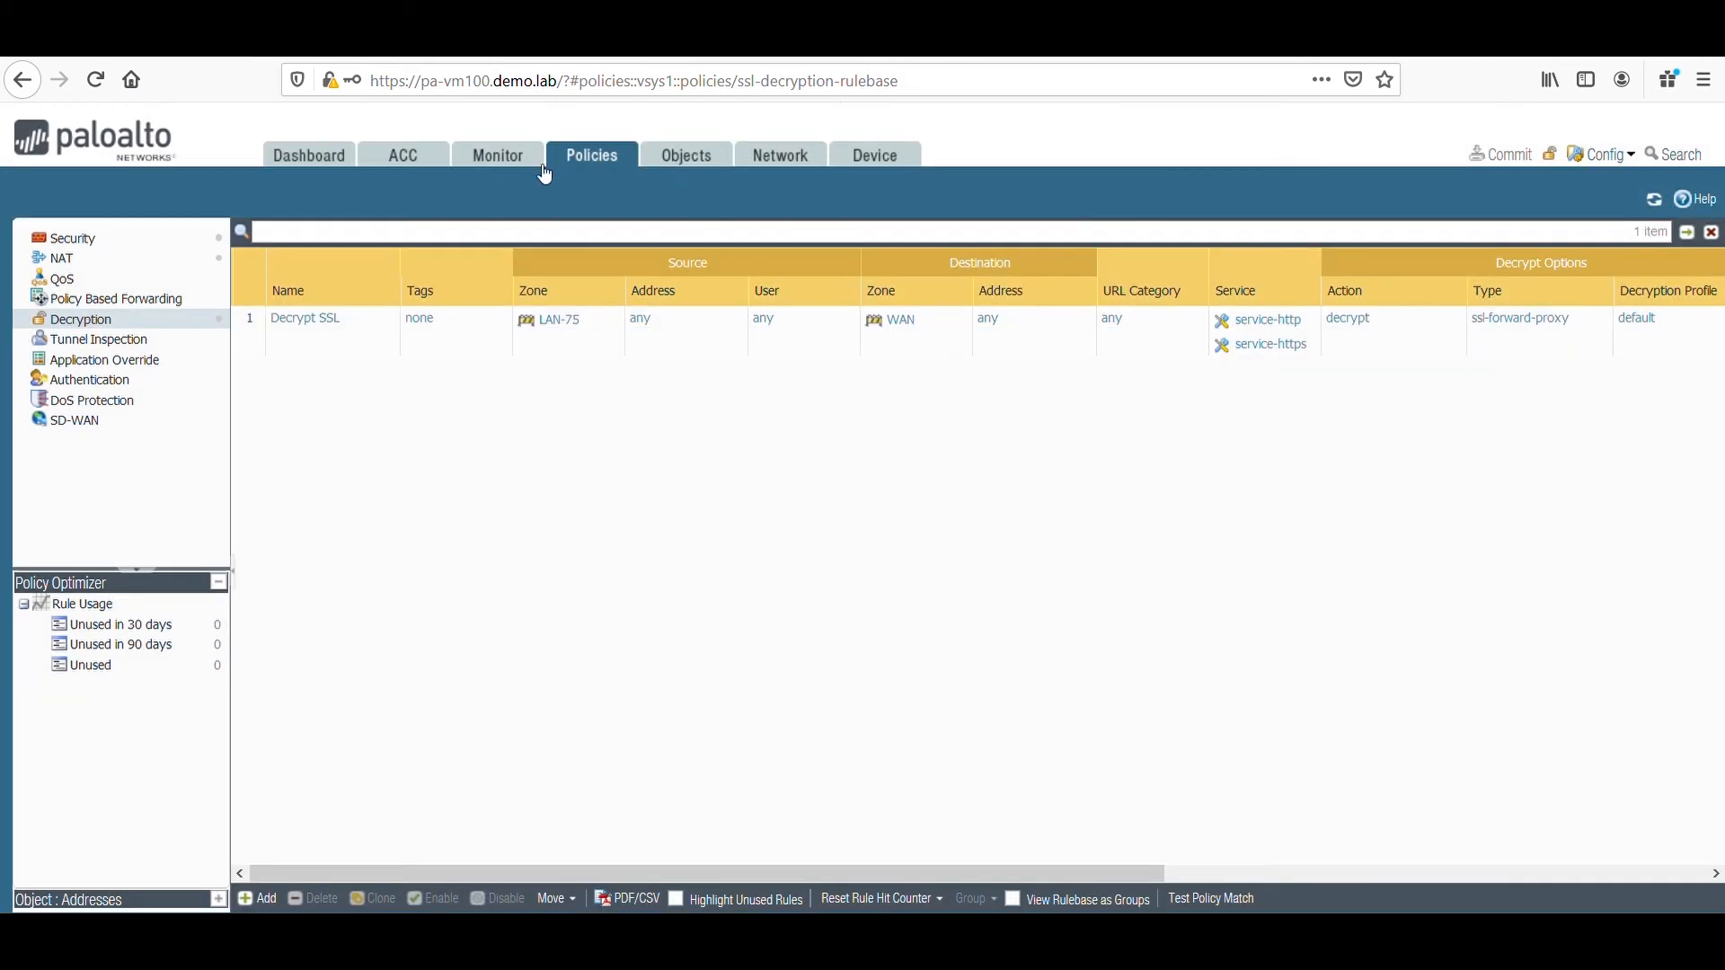
List the security rules with no application specified, review the apps seen on LAN-75 to DMZ-85, and close without changes.
click(581, 159)
click(104, 239)
click(104, 608)
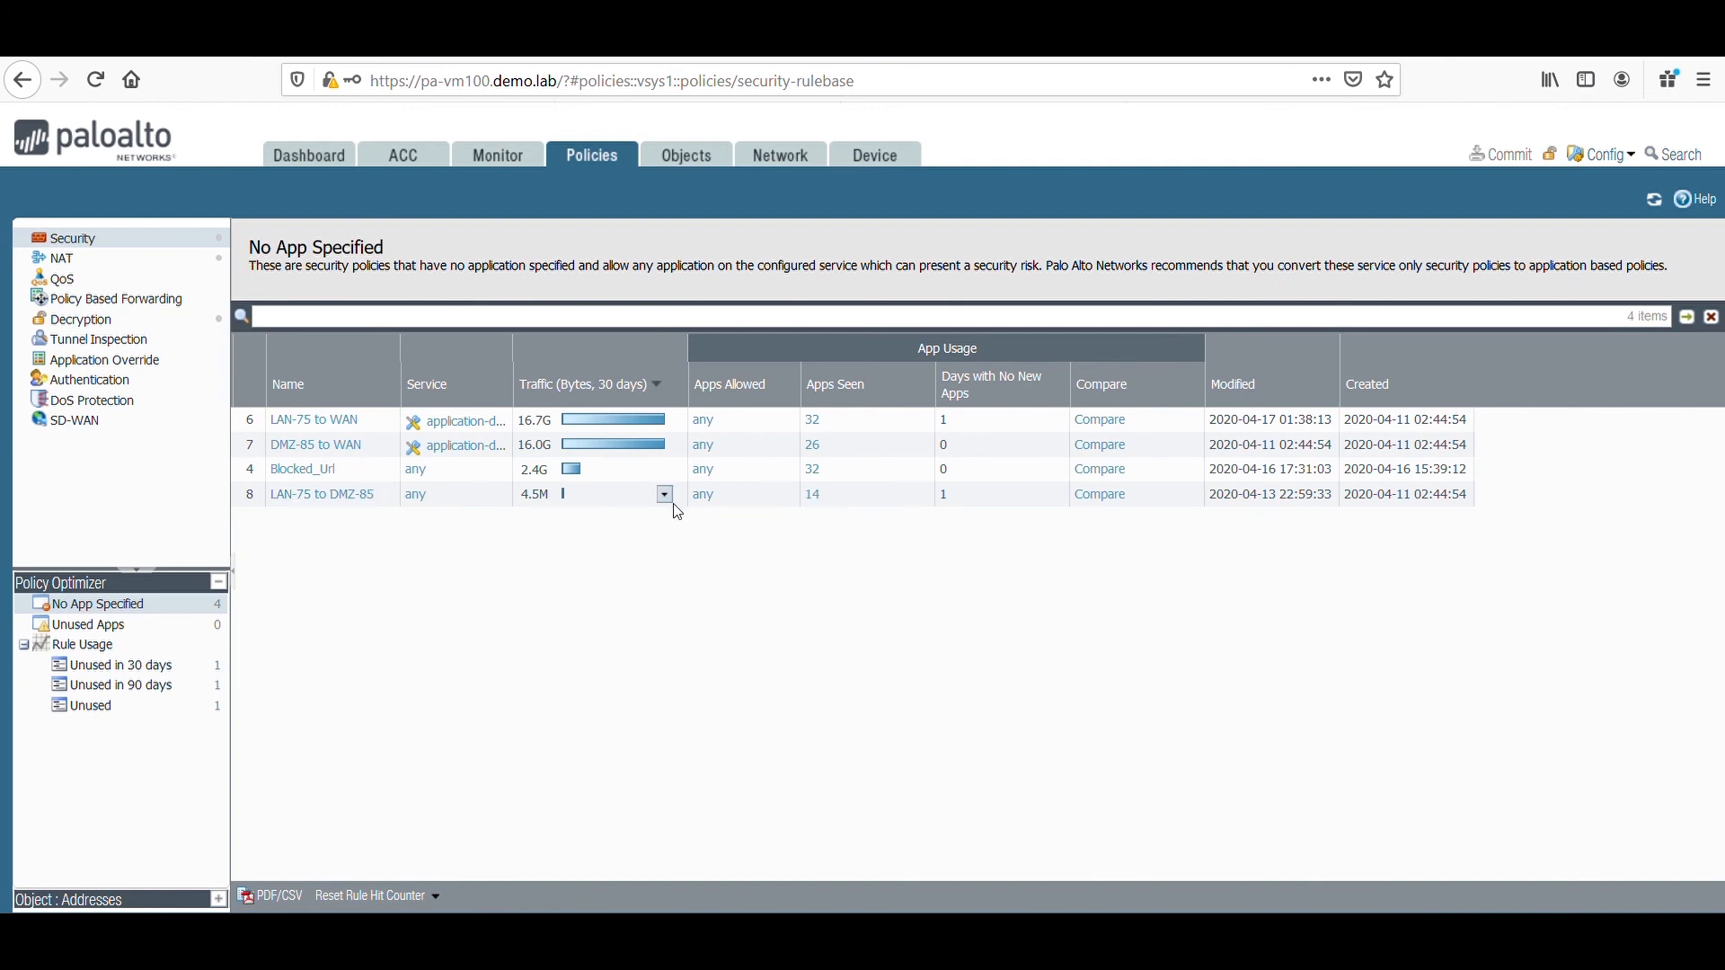
click(821, 496)
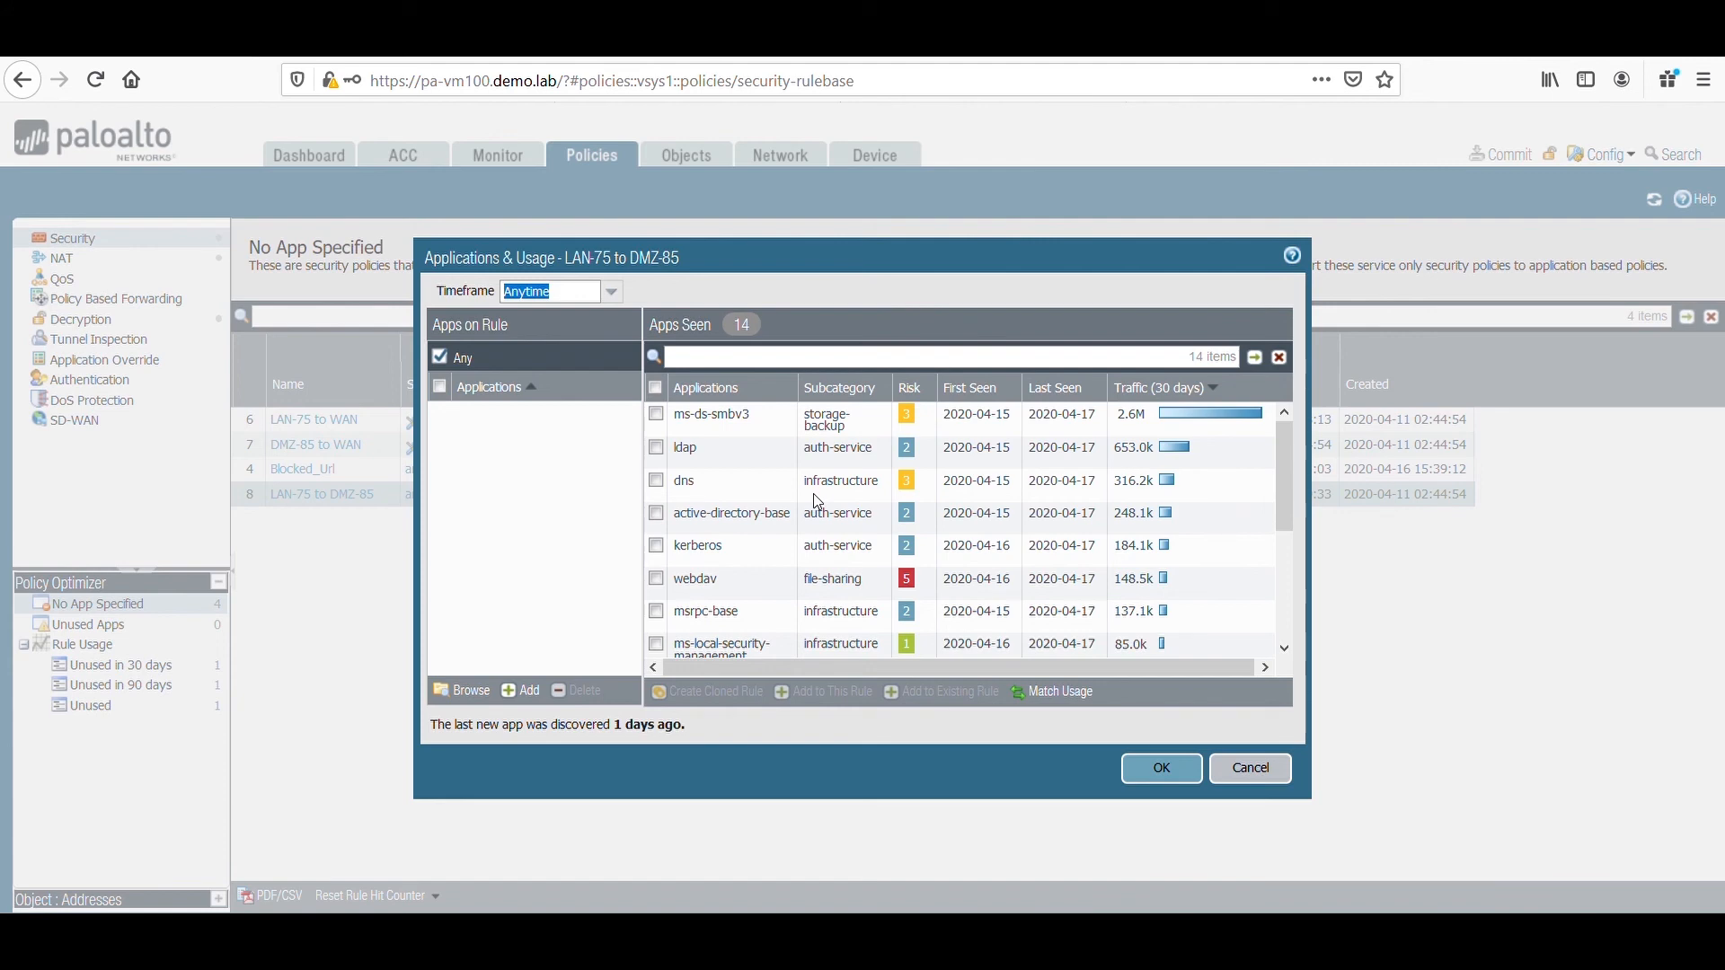
scroll(967, 538, down, 3)
scroll(967, 538, up, 3)
click(1260, 770)
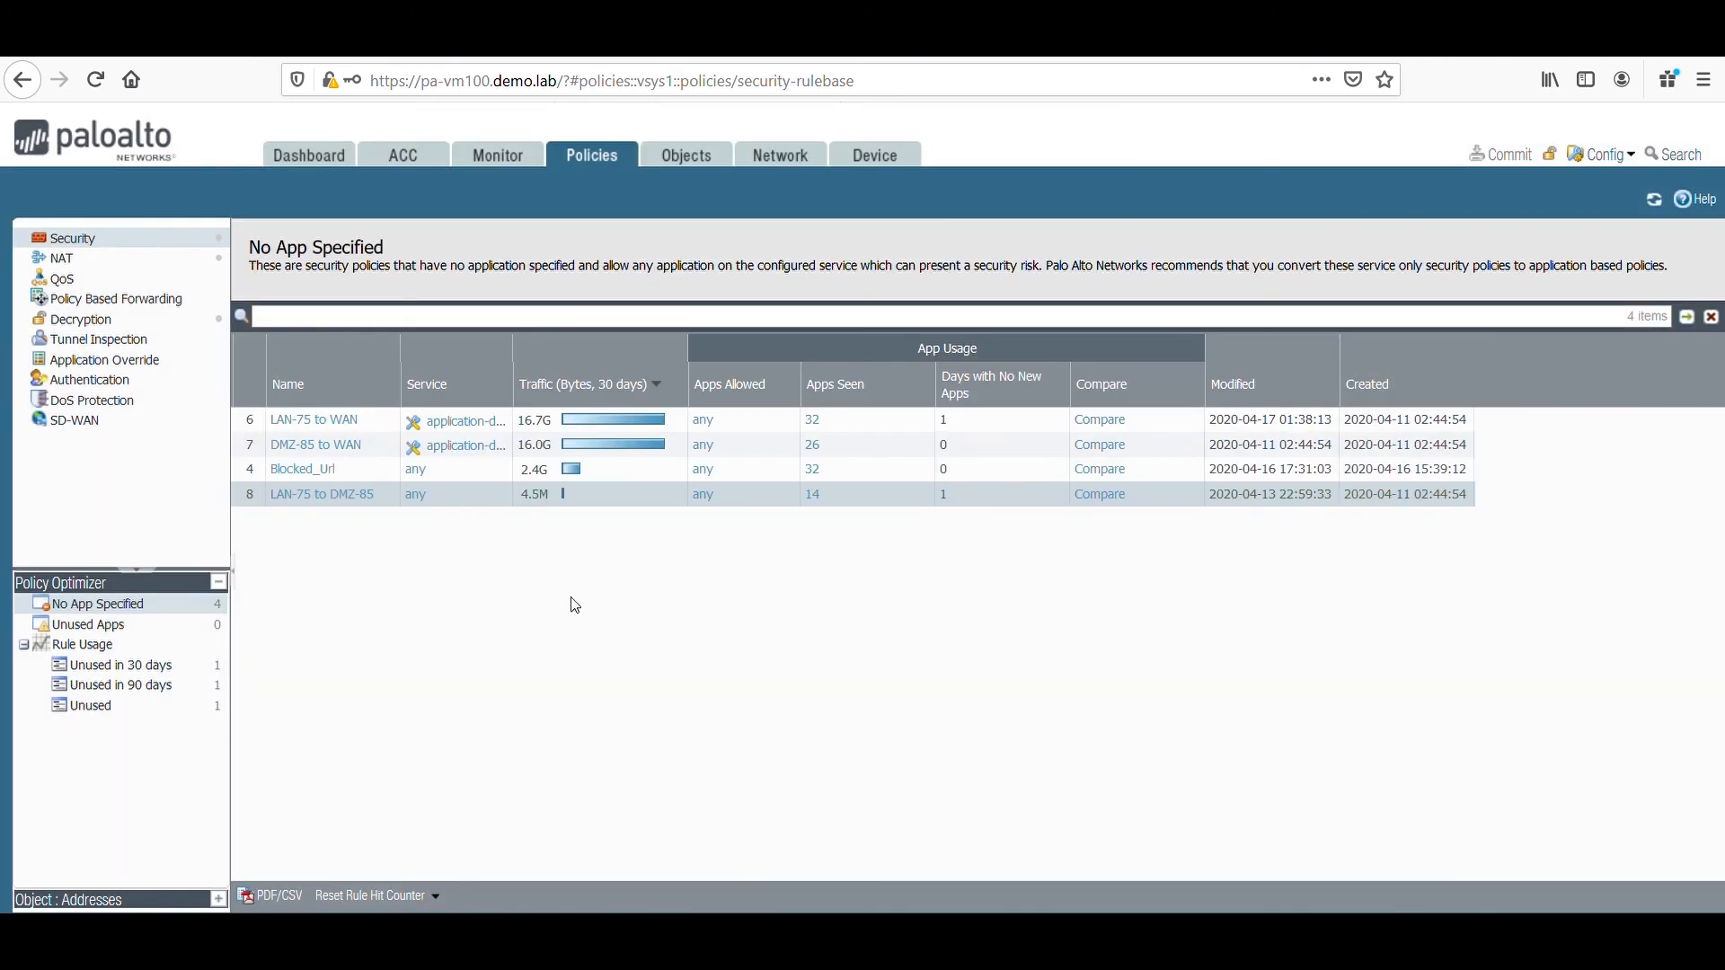
List the security rules unused in the past 30 days and review their rule usage.
click(164, 670)
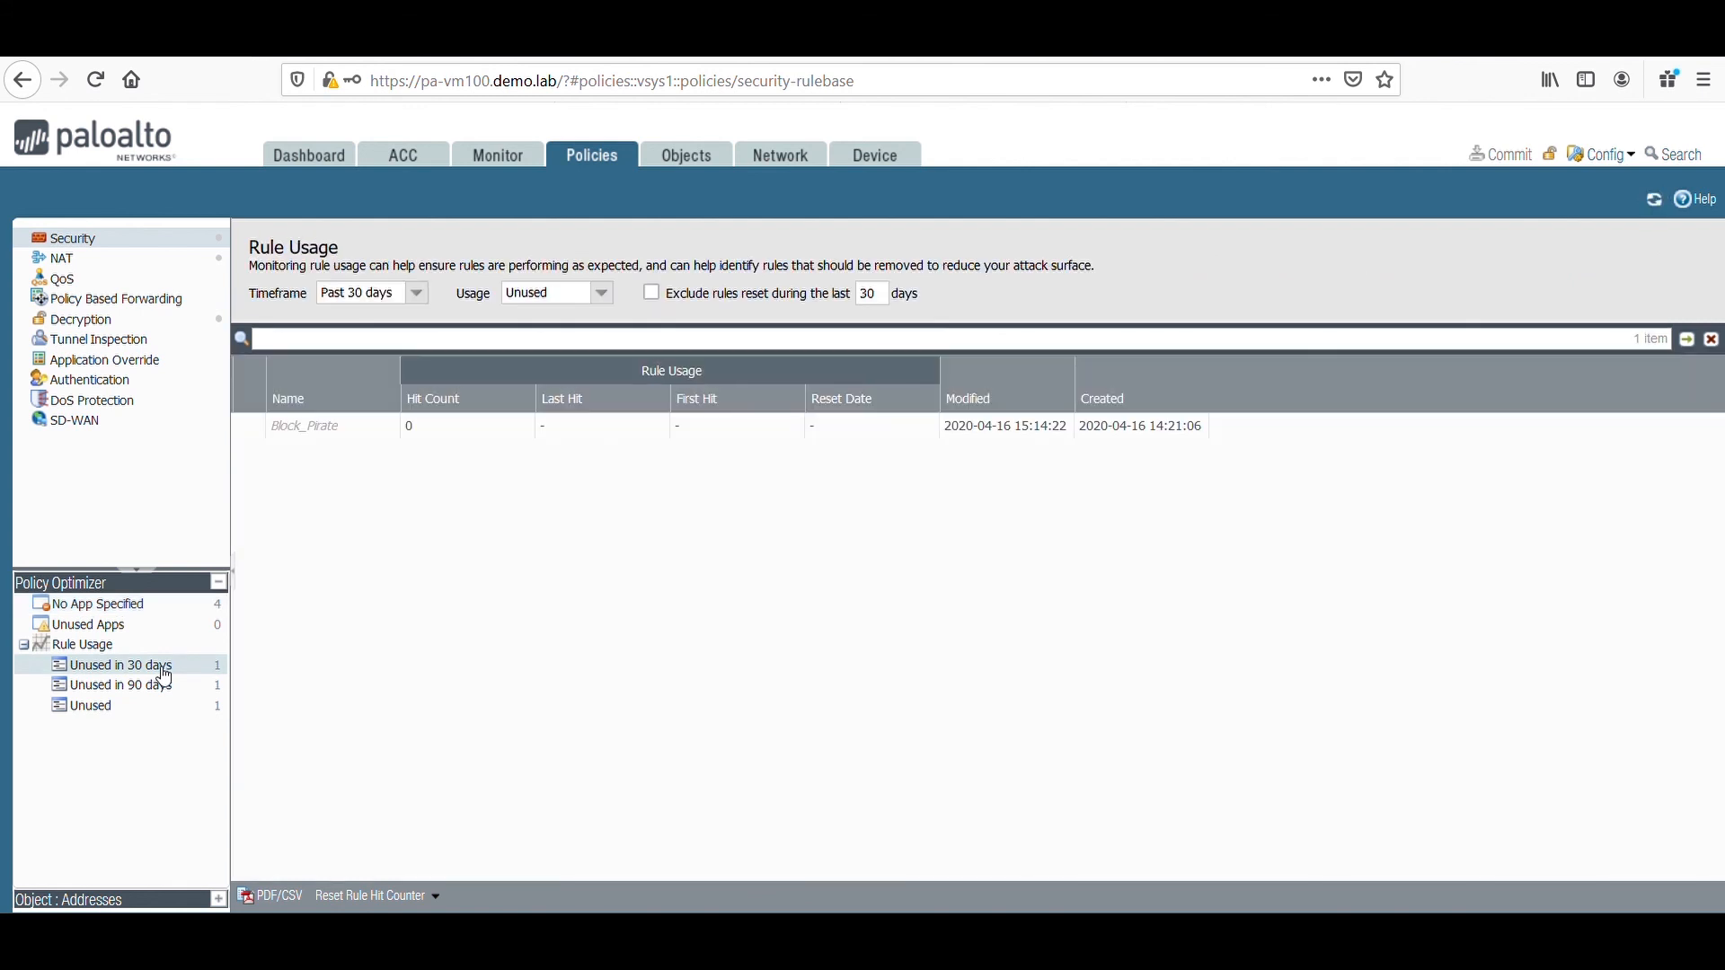